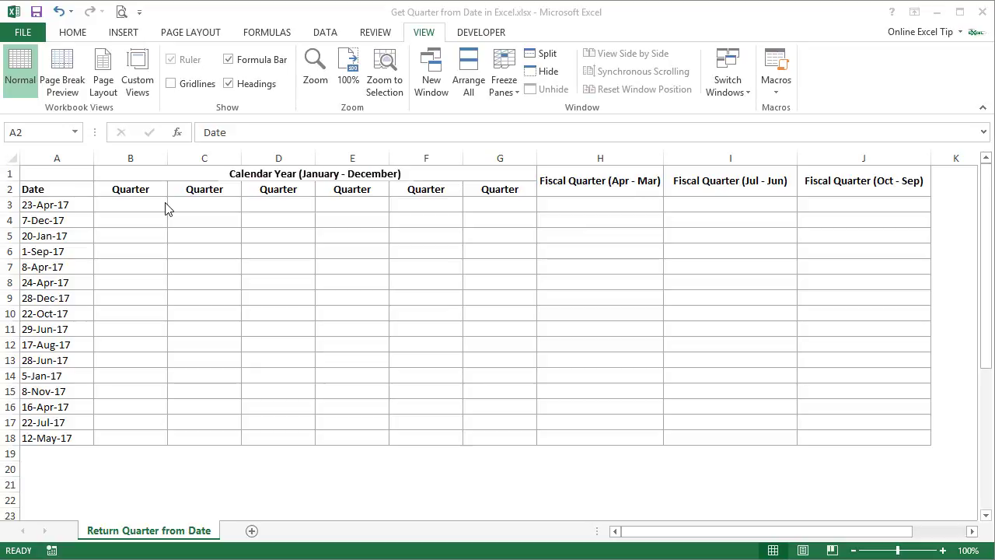
# - Build the formula =ROUNDUP(MONTH(A3)/3,0) in cell B3
pyautogui.click(139, 206)
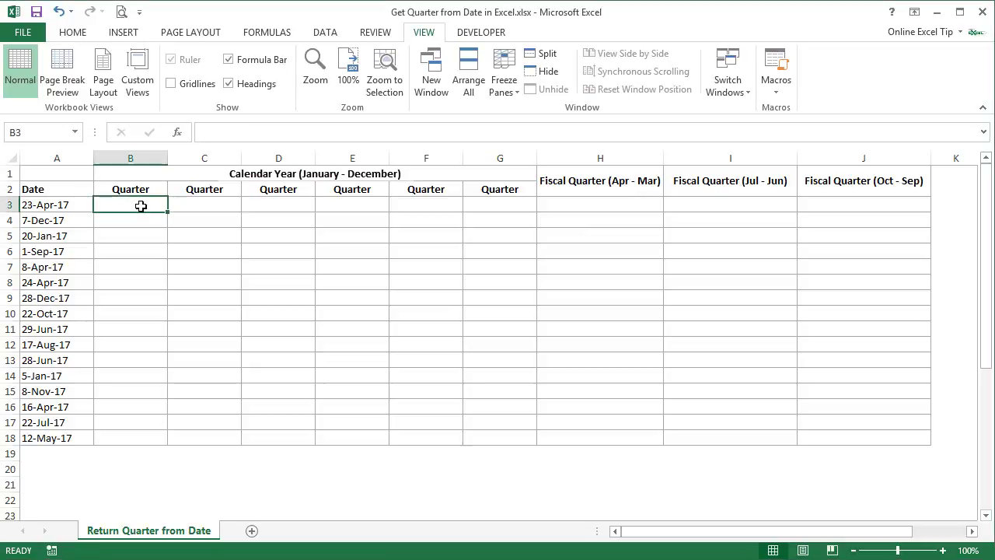
pyautogui.write('=roundup')
pyautogui.press('Tab')
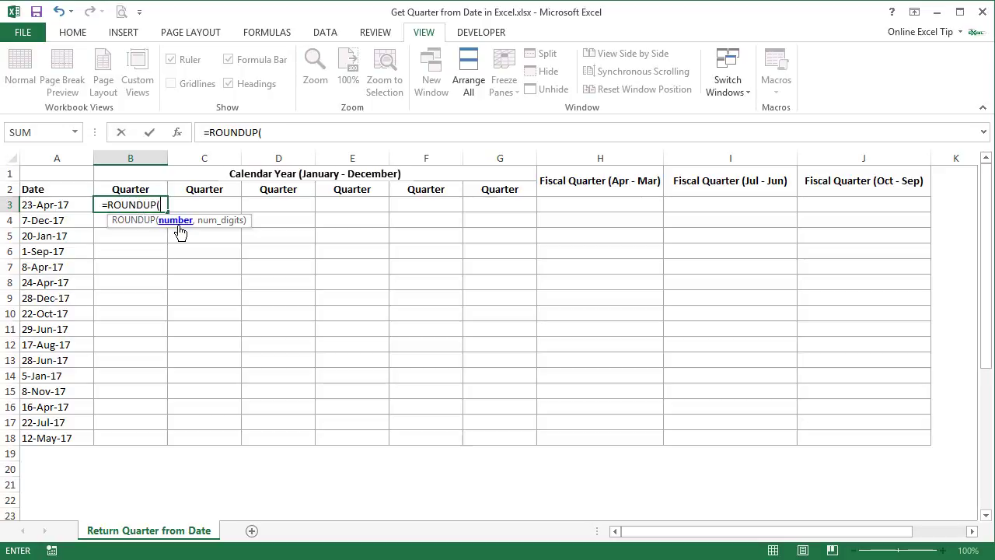
pyautogui.write('month')
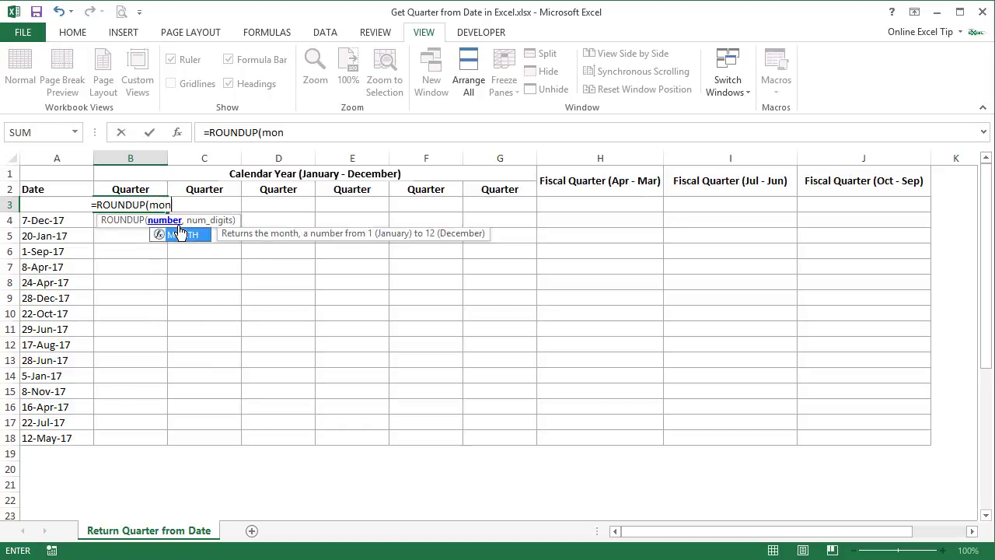
pyautogui.doubleClick(180, 230)
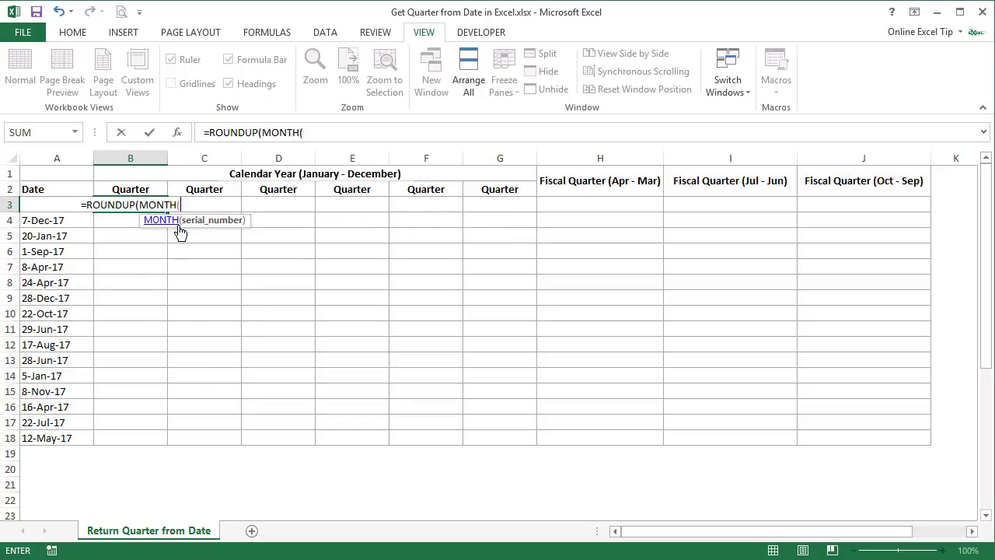
pyautogui.press('Left')
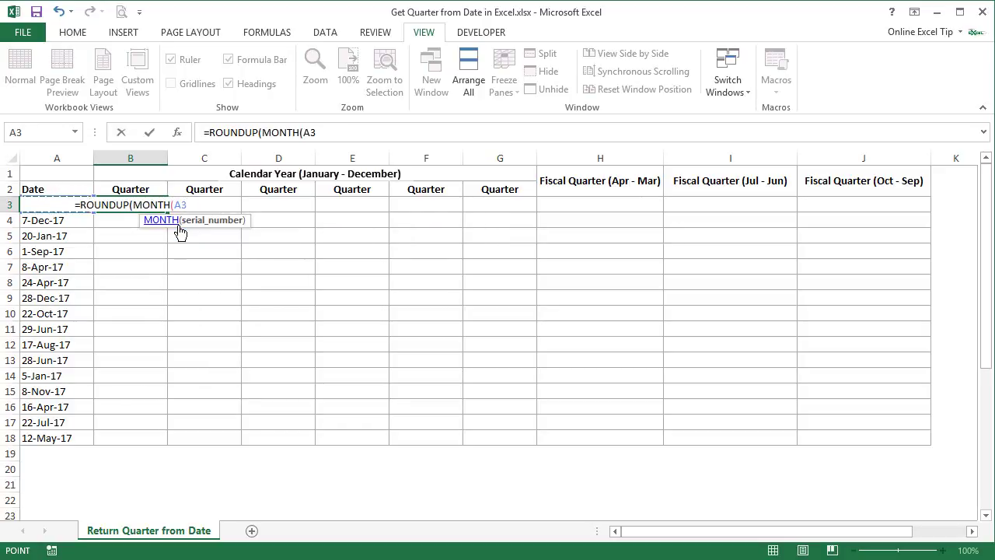
pyautogui.write(')')
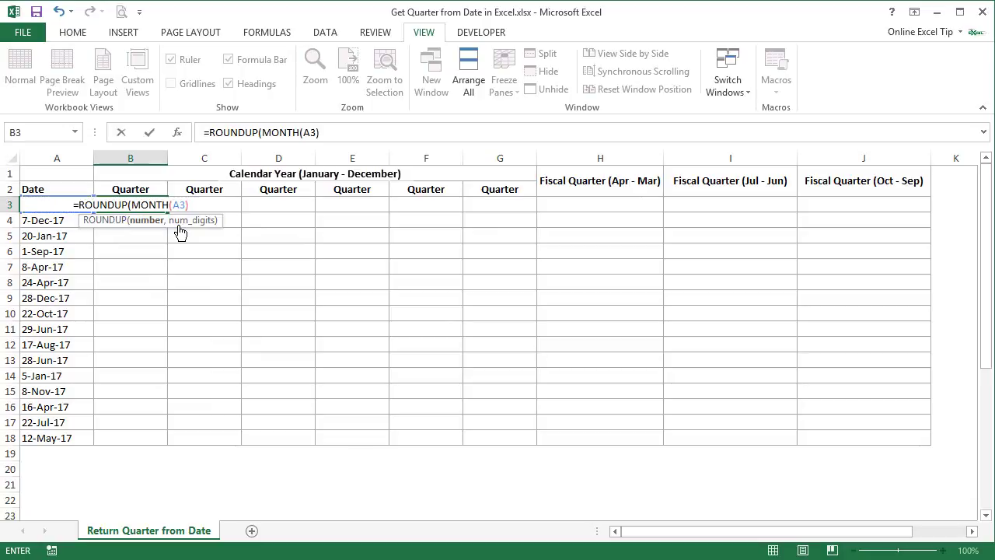
pyautogui.write('/3')
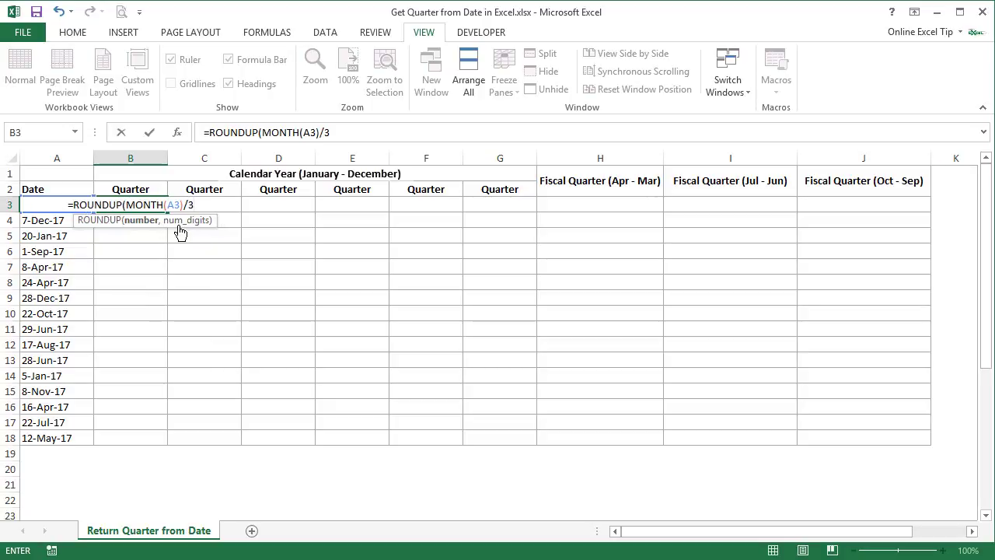
pyautogui.write(',')
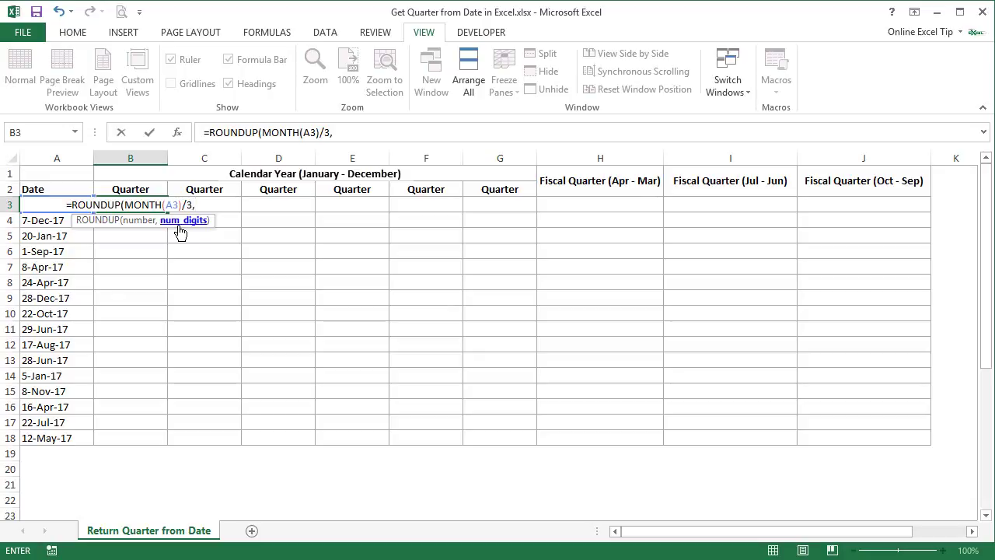
pyautogui.write('0')
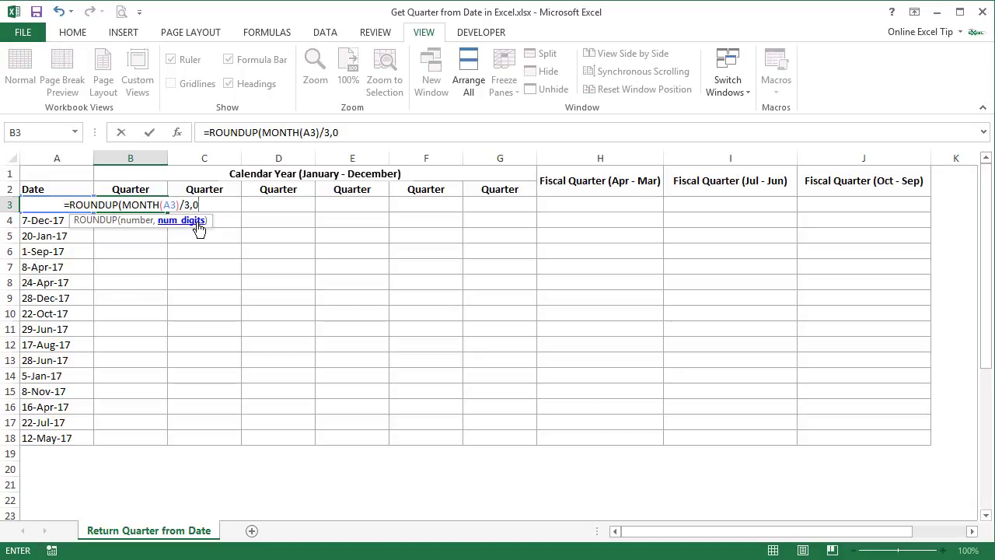
pyautogui.write(')')
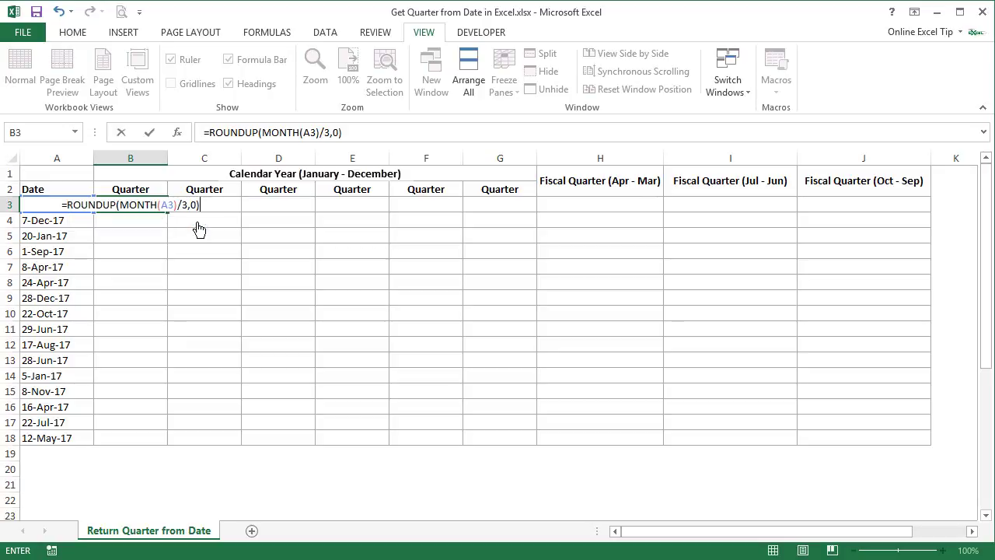
# - Prefix the ROUNDUP formula in B3 with "Q"& and enter it
pyautogui.click(68, 205)
pyautogui.write('"Q"')
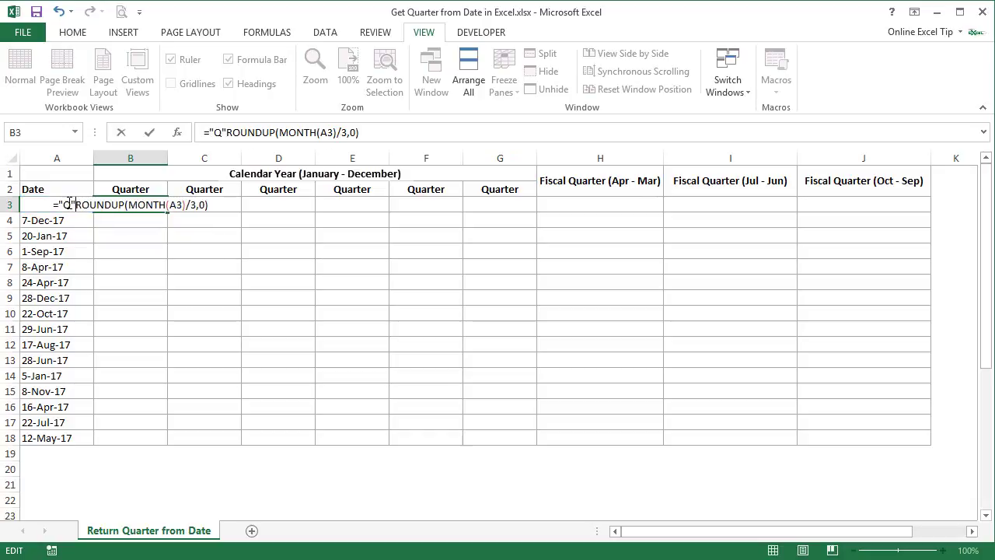
pyautogui.write('&')
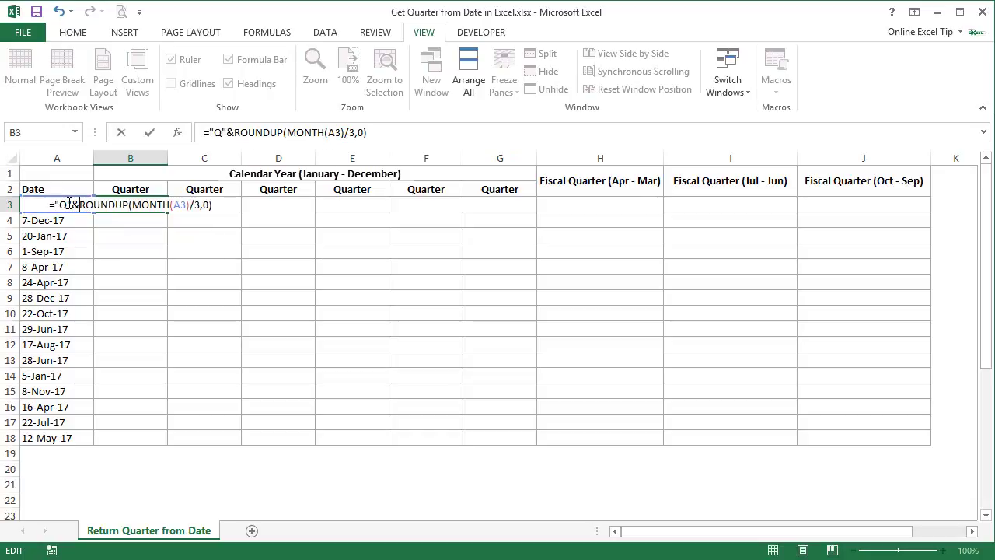
pyautogui.press('Return')
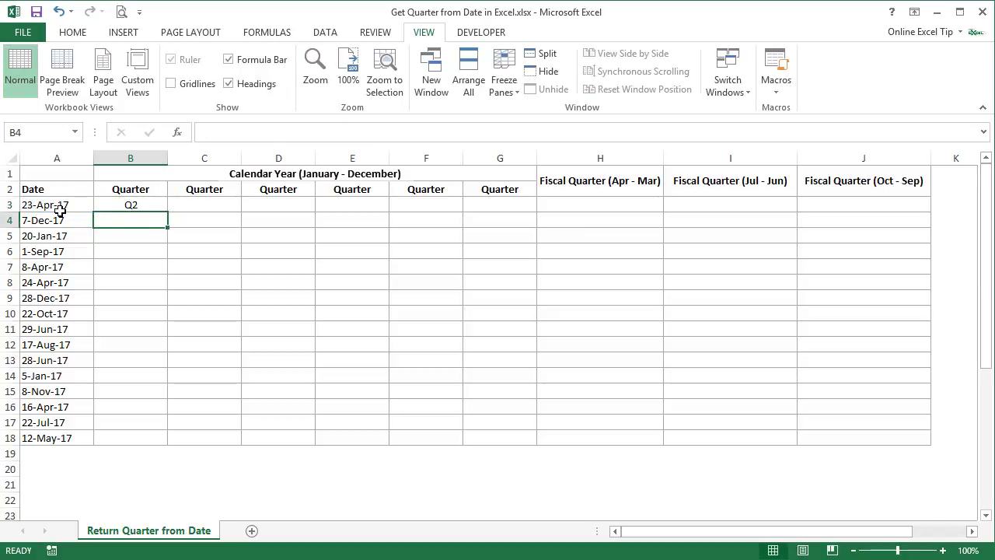
# - Fill the quarter formula from B3 down through B18 and check the copied formula in B11
pyautogui.click(156, 204)
pyautogui.moveTo(168, 210); pyautogui.dragTo(154, 443)
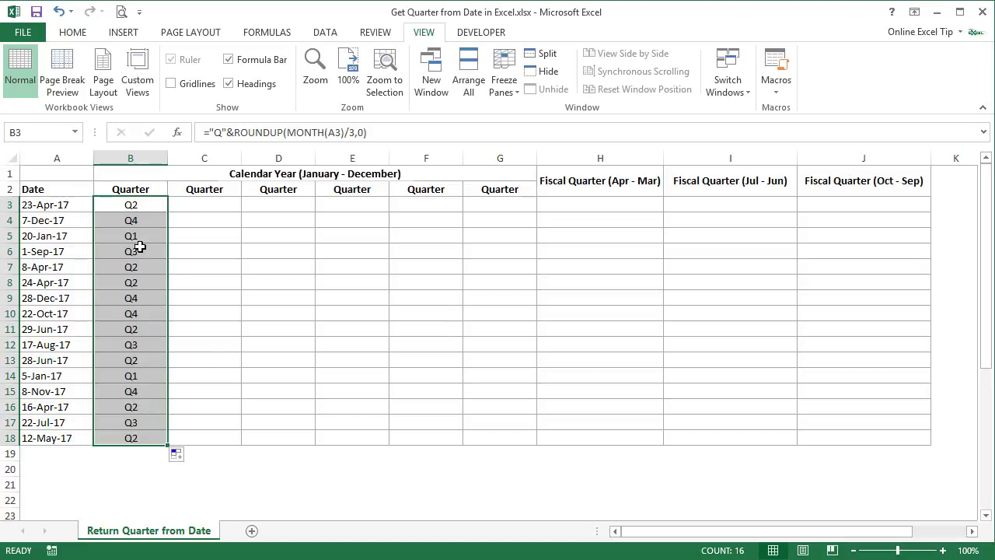
pyautogui.click(147, 326)
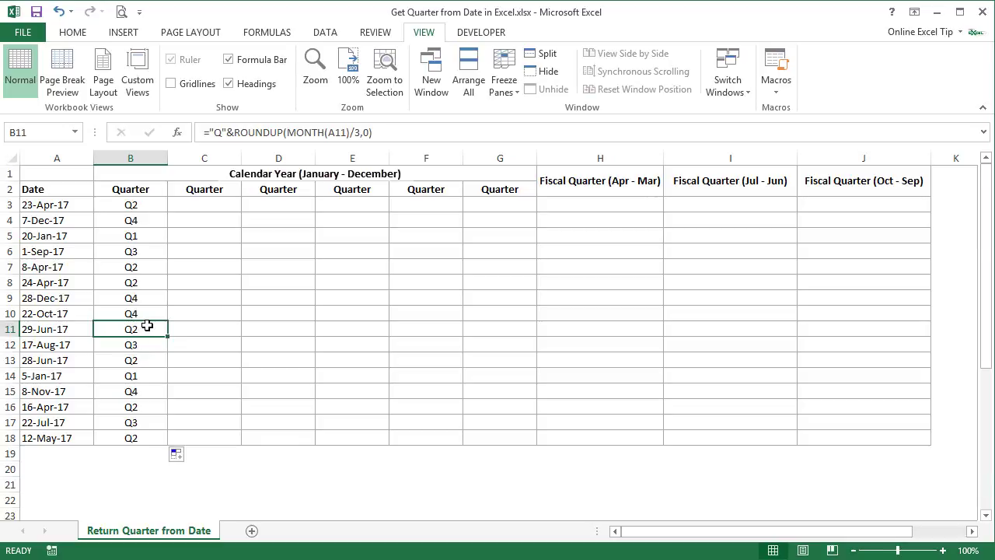
# - Build the formula =CEILING(MONTH(A3),3)/3 in cell C3
pyautogui.click(203, 204)
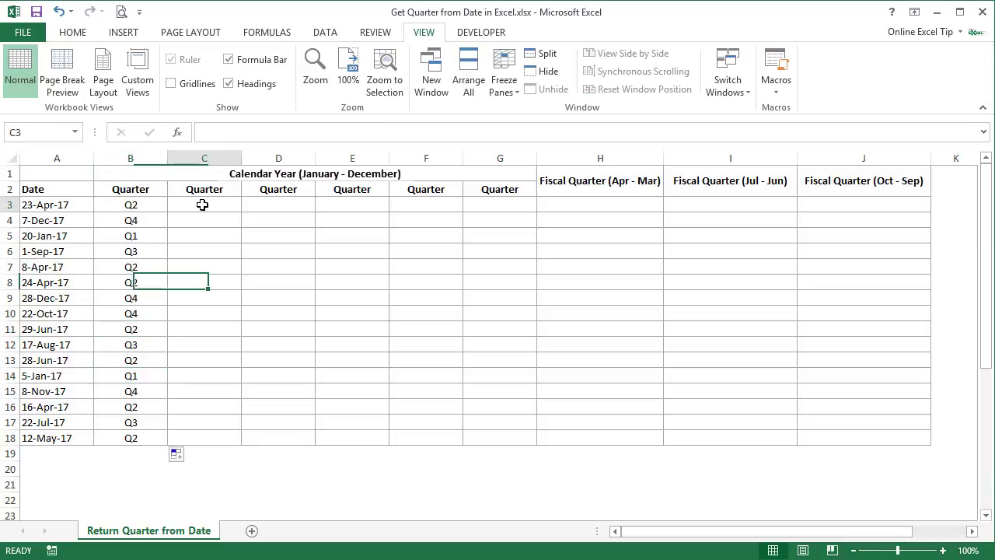
pyautogui.write('=ceili')
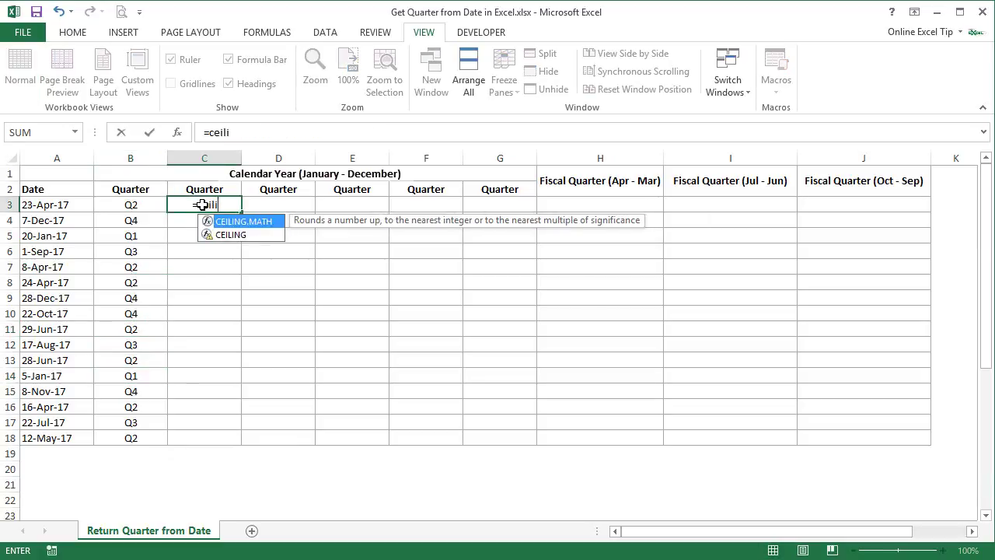
pyautogui.press('Down')
pyautogui.press('Tab')
pyautogui.write('month')
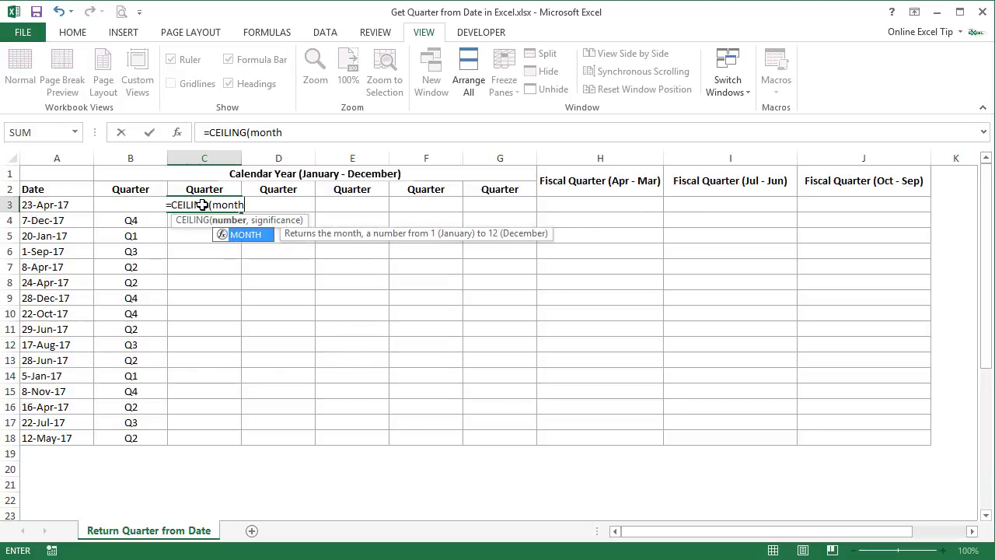
pyautogui.press('Tab')
pyautogui.press('Left')
pyautogui.press('Left')
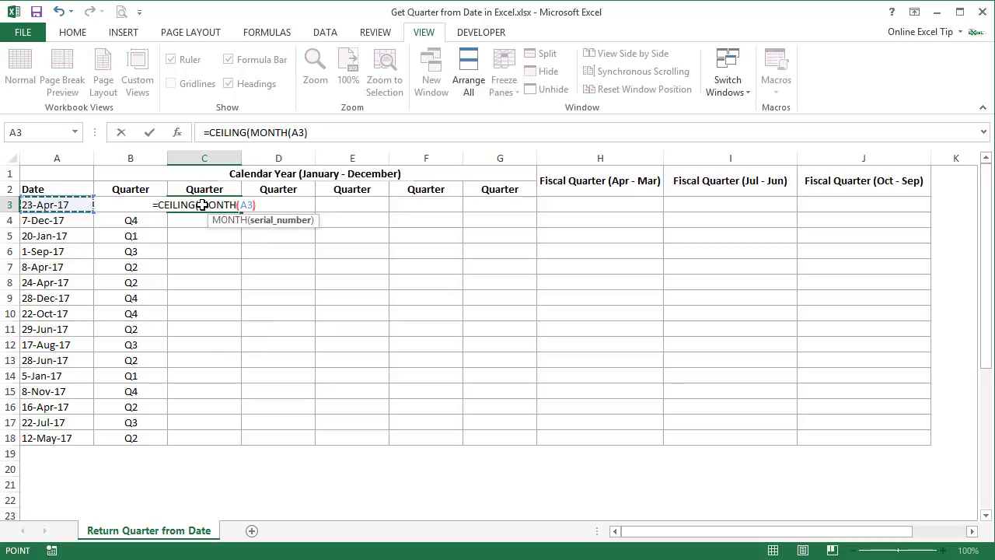
pyautogui.write(')')
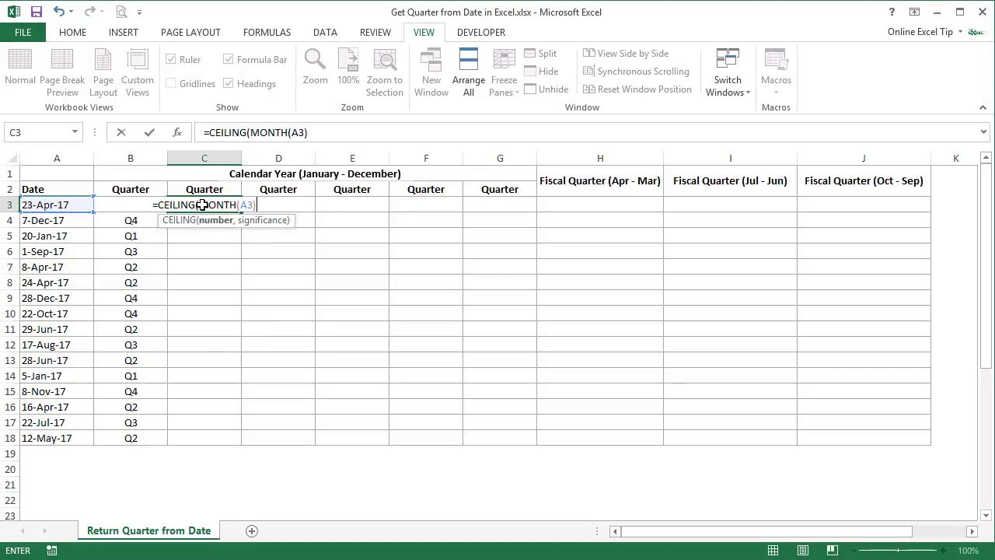
pyautogui.write(',')
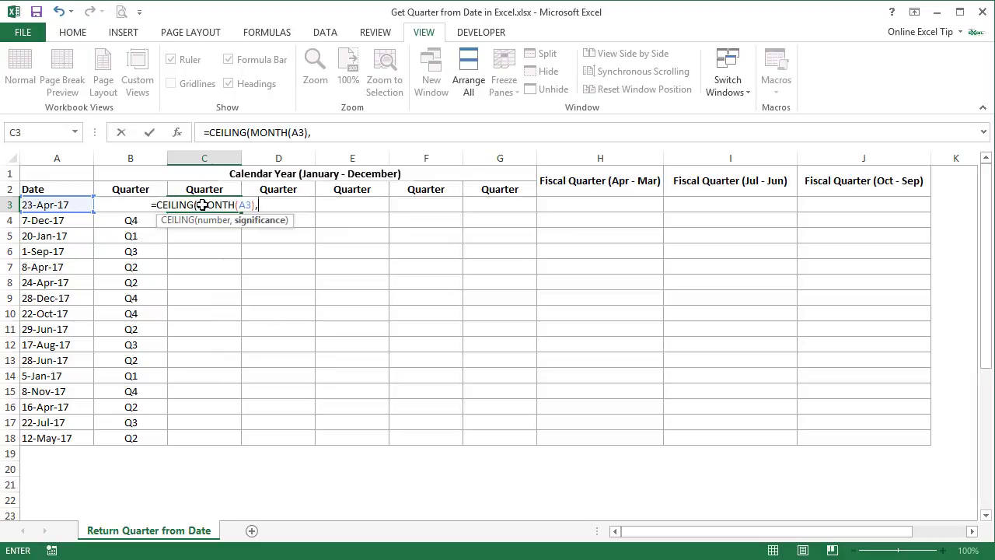
pyautogui.write('3')
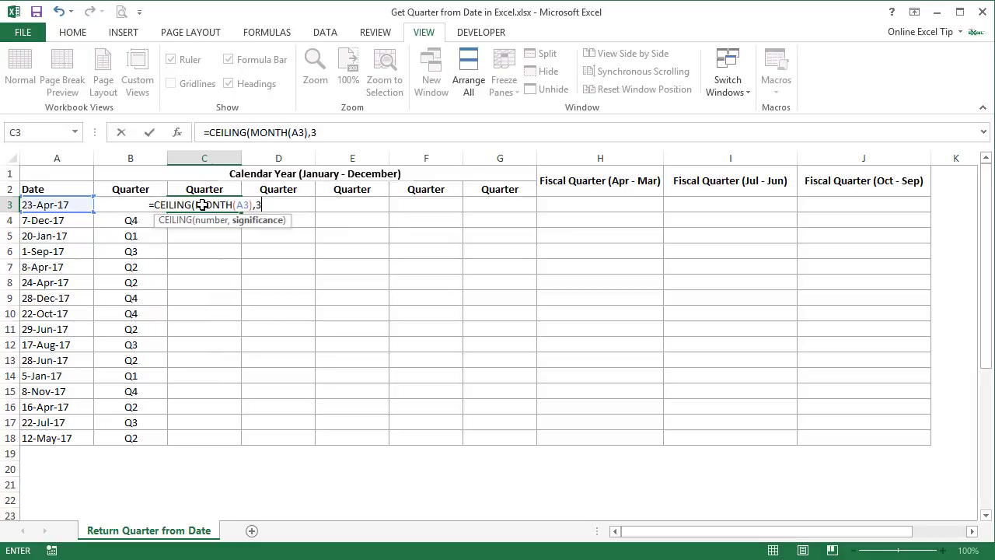
pyautogui.write(')')
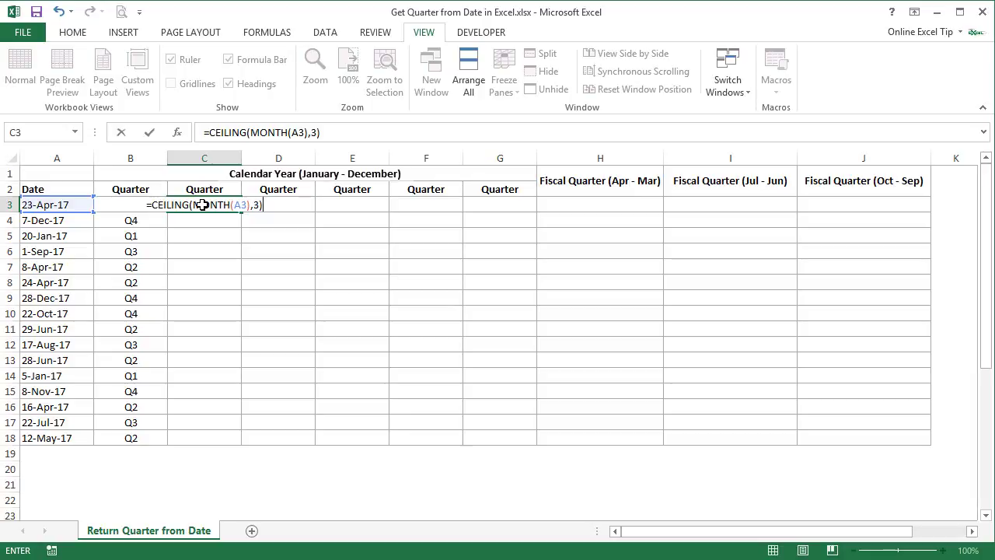
pyautogui.write('/3')
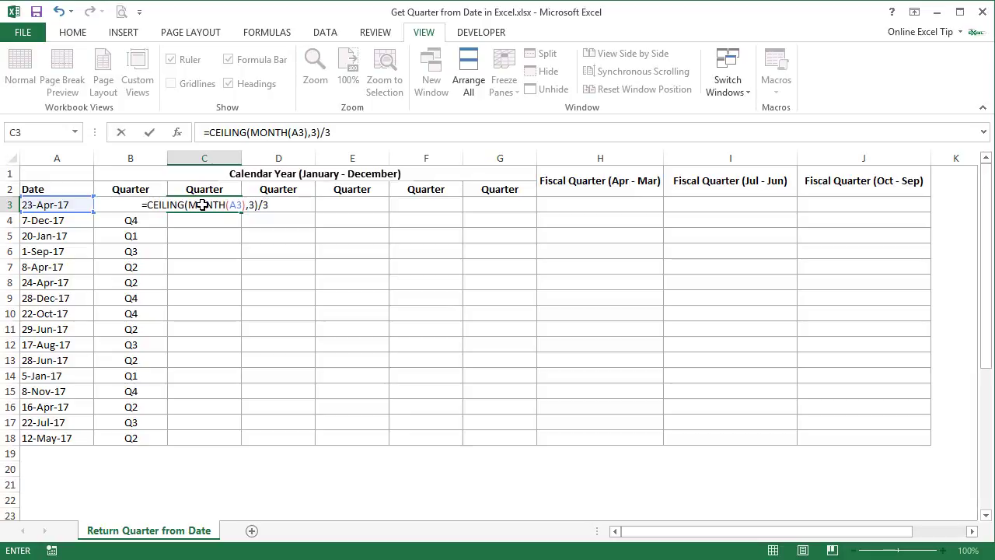
# - Prefix the CEILING formula in C3 with "Q"& and enter it
pyautogui.click(222, 135)
pyautogui.write('"Q"')
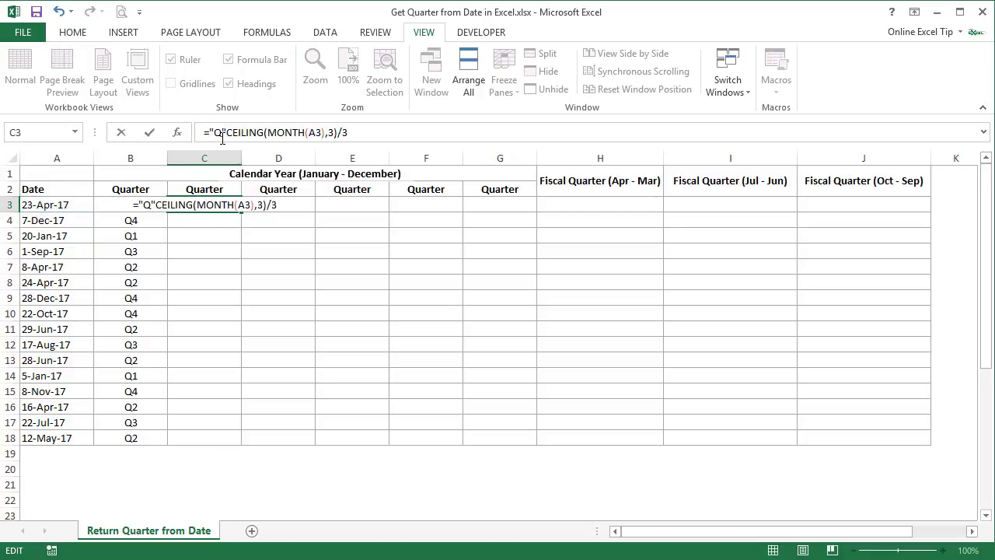
pyautogui.write('&')
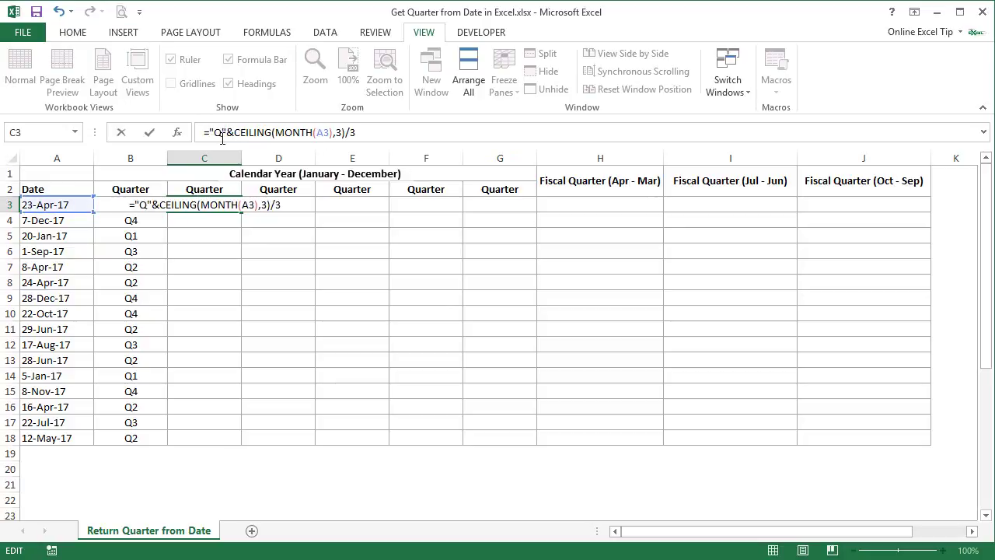
pyautogui.press('Return')
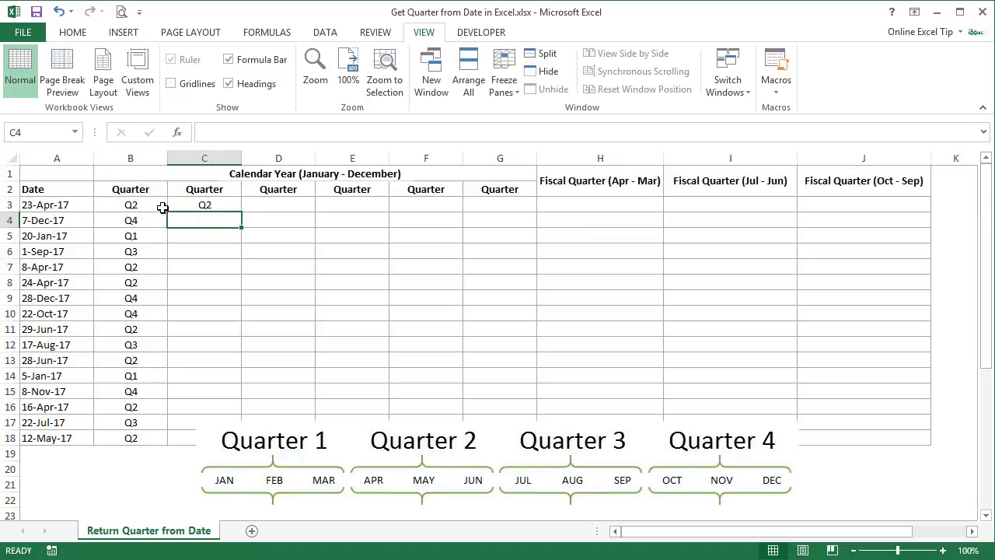
# - Evaluate the MONTH argument and the whole CEILING part of C3's formula in place, leaving the cell without saving the evaluation
pyautogui.click(207, 201)
pyautogui.click(292, 134)
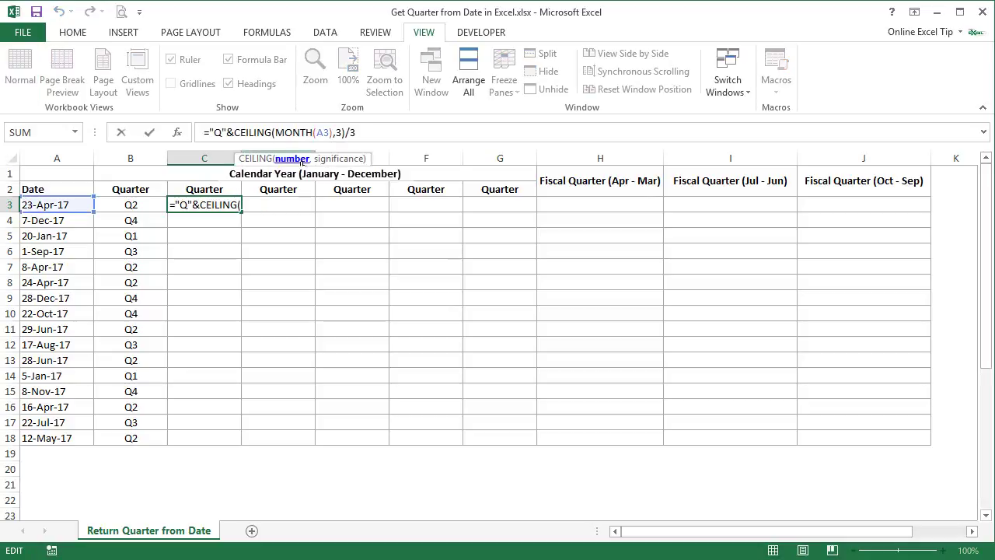
pyautogui.click(302, 158)
pyautogui.press('F9')
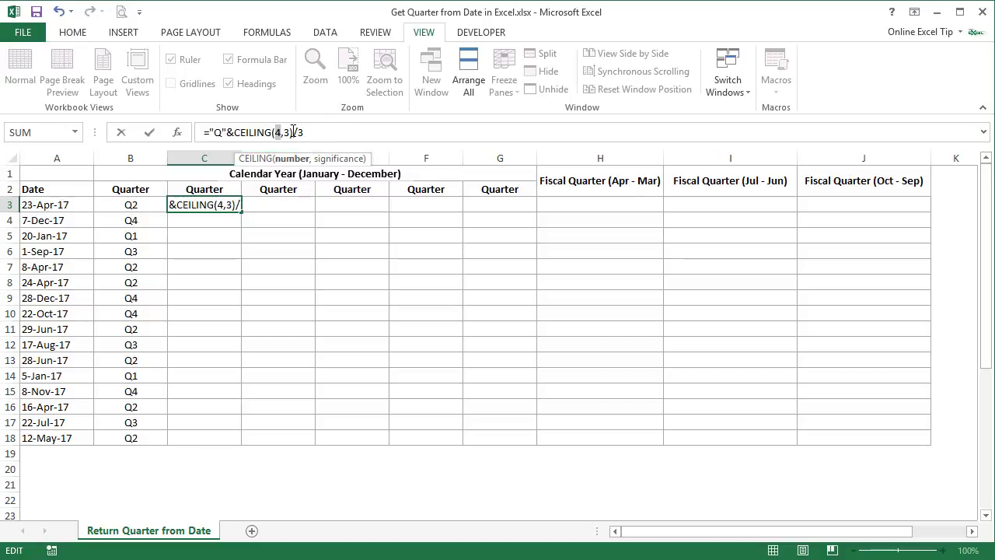
pyautogui.moveTo(294, 134); pyautogui.dragTo(234, 134)
pyautogui.press('F9')
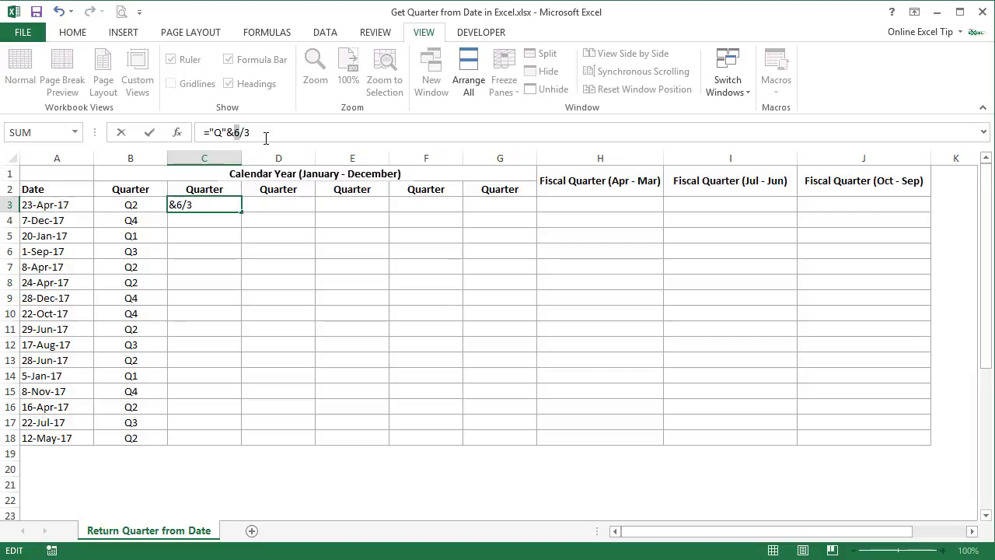
pyautogui.press('Escape')
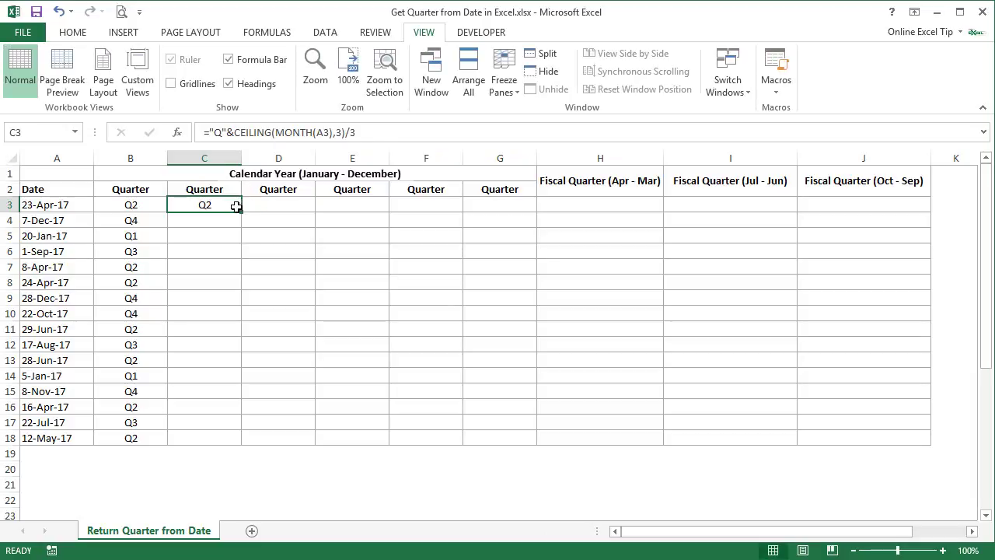
# - Fill the CEILING quarter formula from C3 down through C18
pyautogui.moveTo(240, 211); pyautogui.dragTo(245, 442)
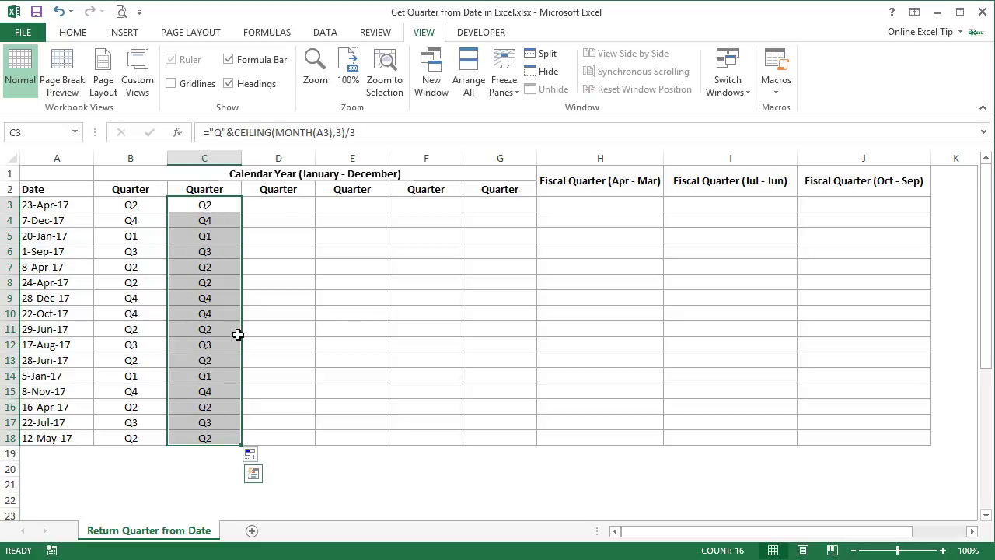
# - Build the formula =INT((MONTH(A3)-1)/3)+1 in cell D3
pyautogui.click(286, 202)
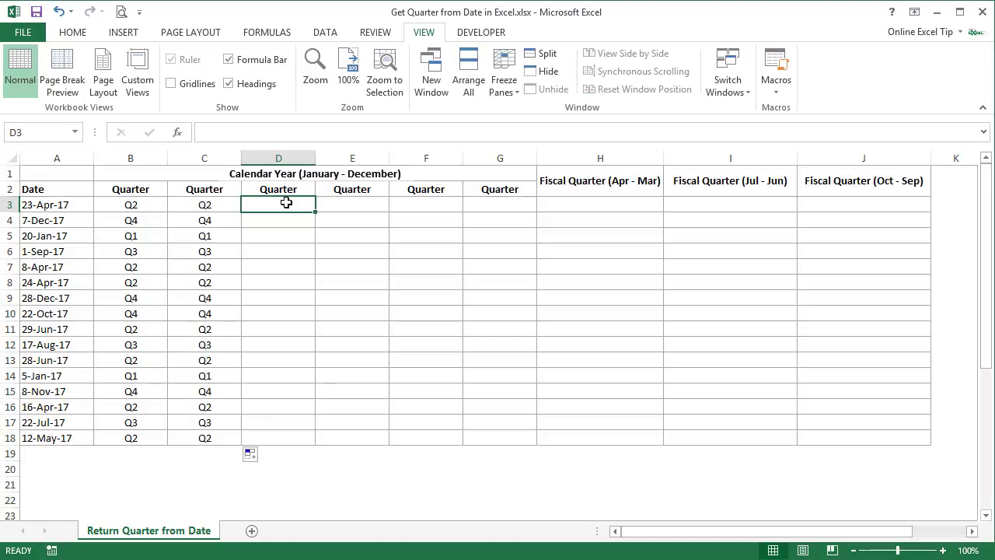
pyautogui.write('=int')
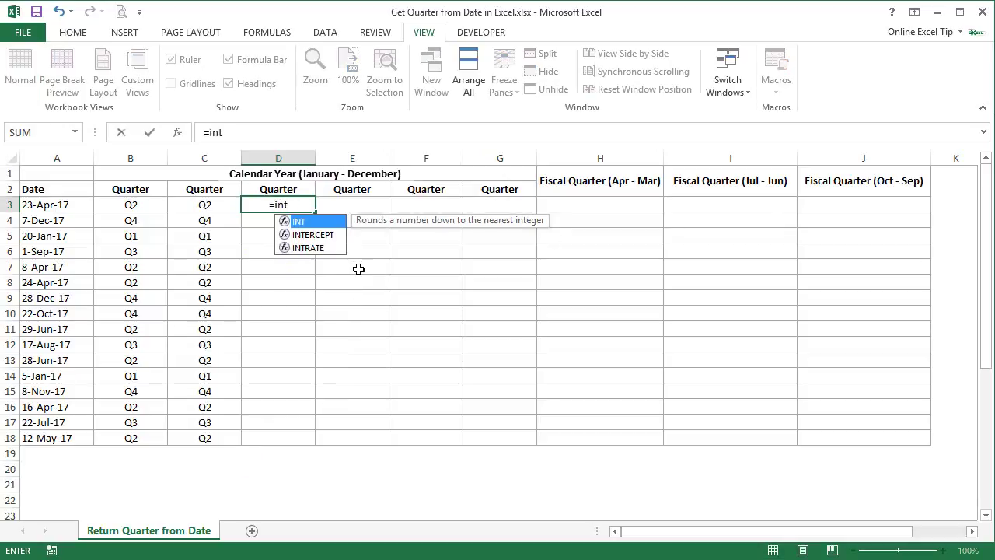
pyautogui.press('Tab')
pyautogui.write('(')
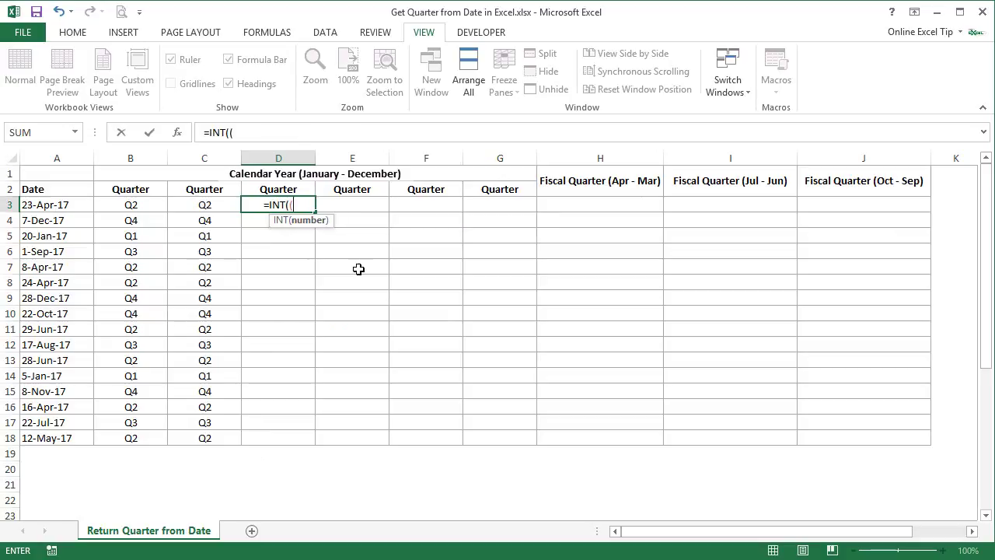
pyautogui.write('month')
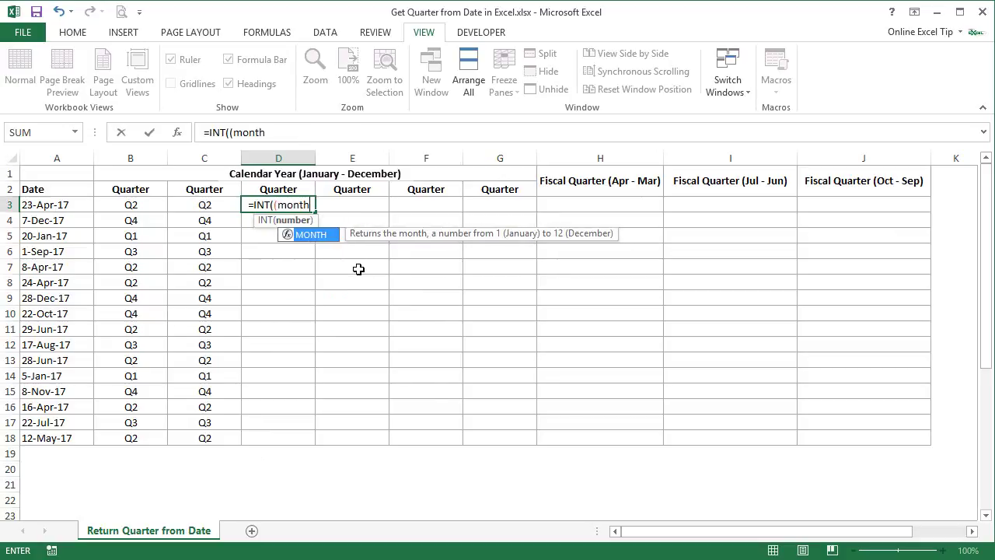
pyautogui.press('Tab')
pyautogui.click(76, 204)
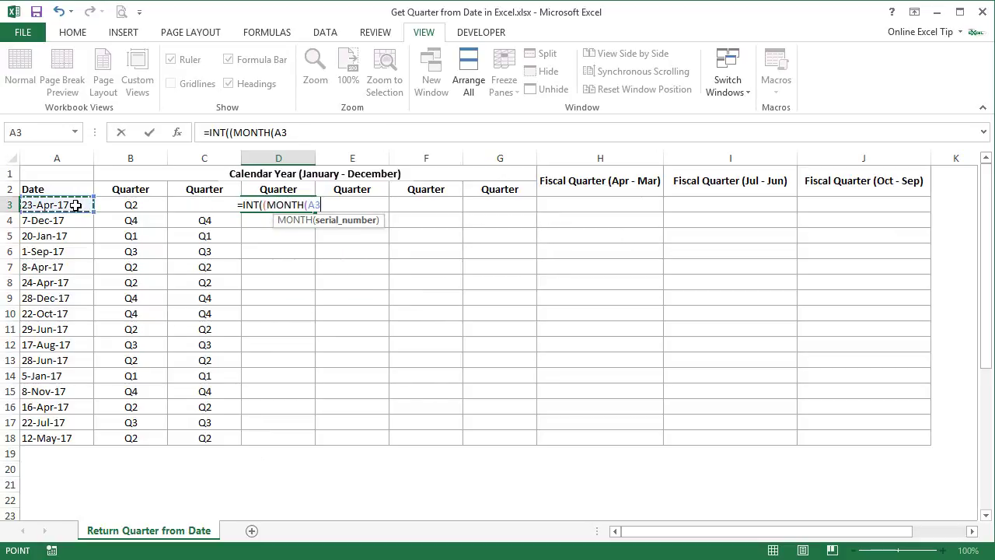
pyautogui.write(')')
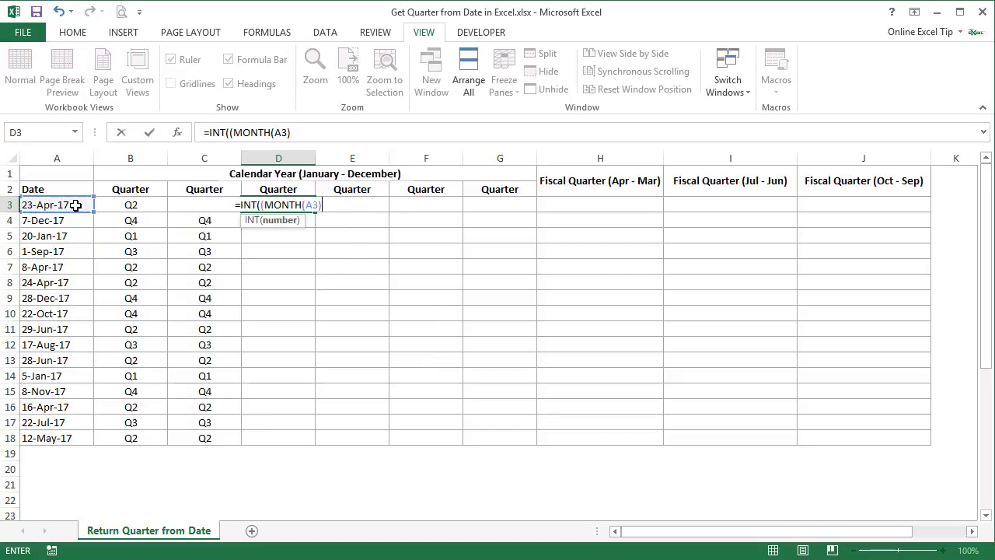
pyautogui.write('-1')
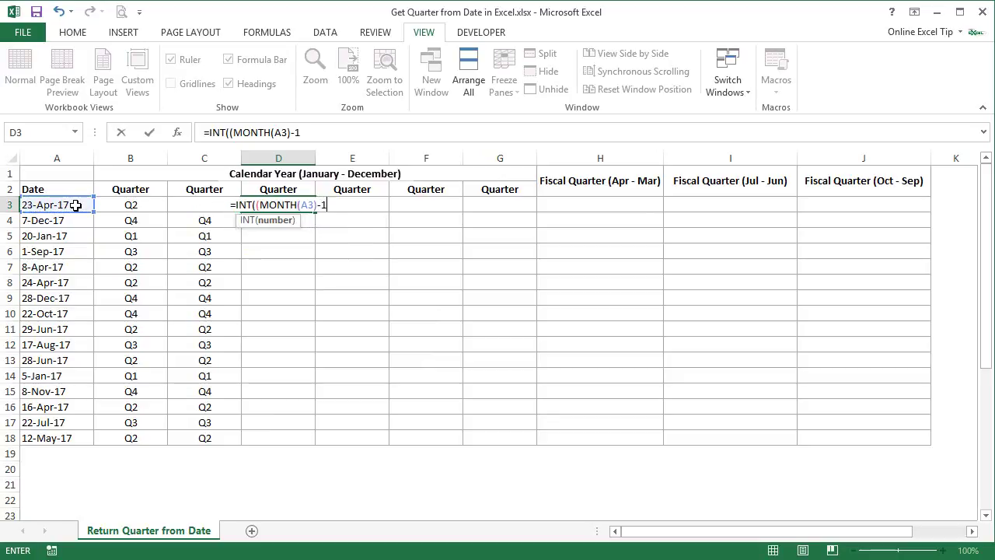
pyautogui.write(')')
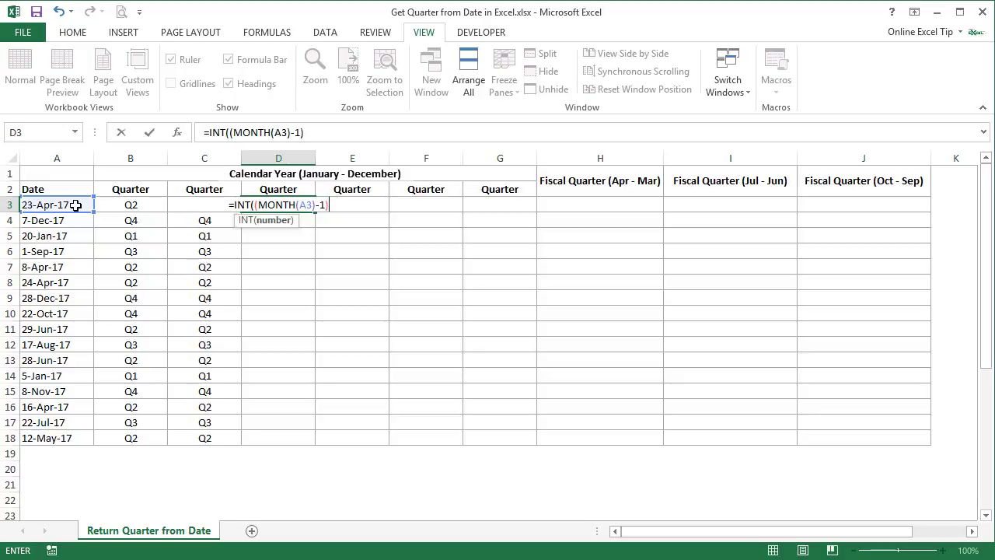
pyautogui.write('/3')
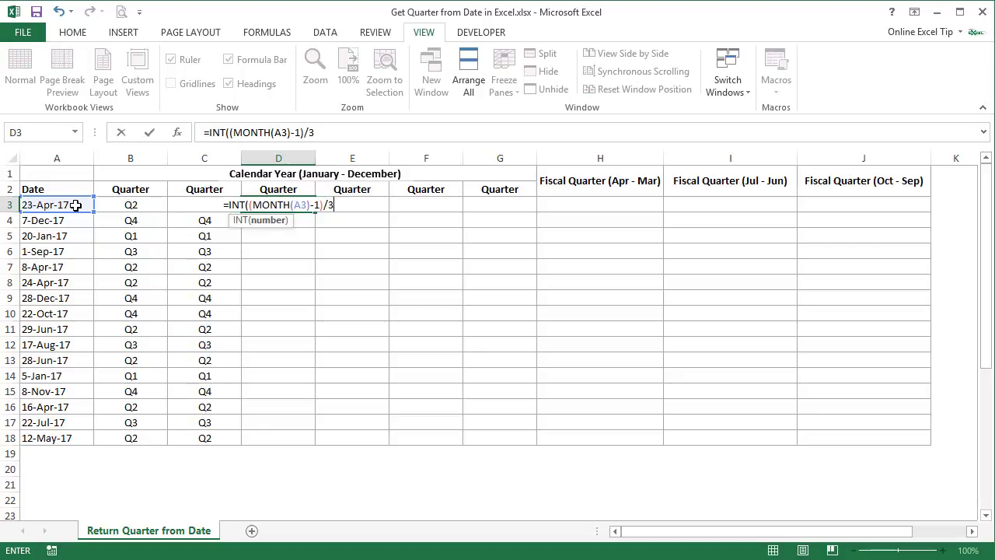
pyautogui.write(')')
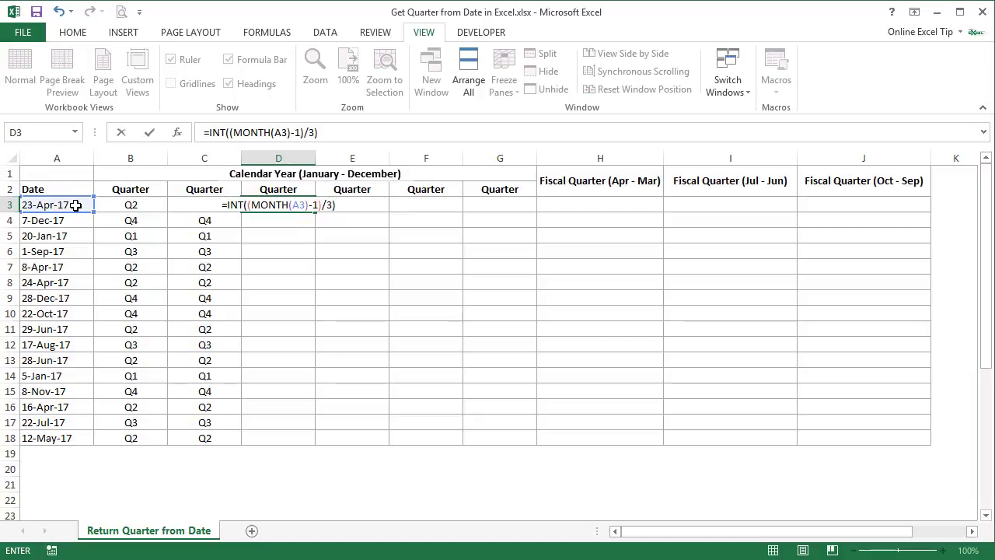
pyautogui.write('+1')
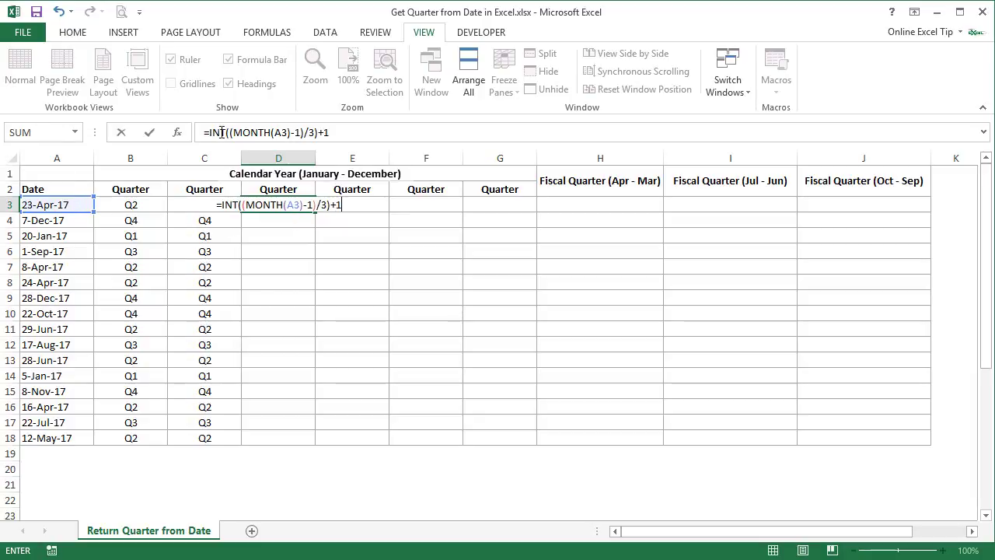
# - Prefix the INT formula in D3 with "Q"& and enter it
pyautogui.click(208, 132)
pyautogui.write('"Q"')
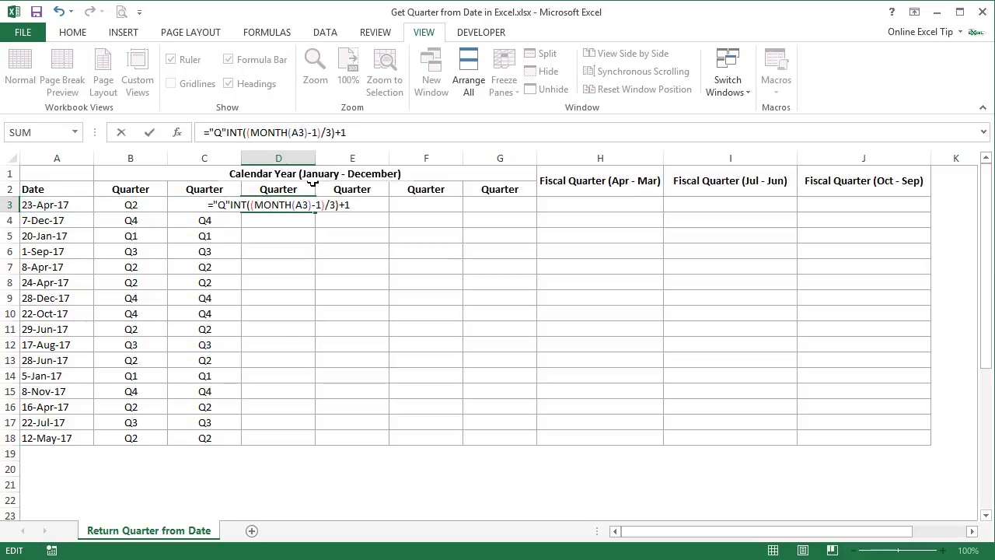
pyautogui.write('&')
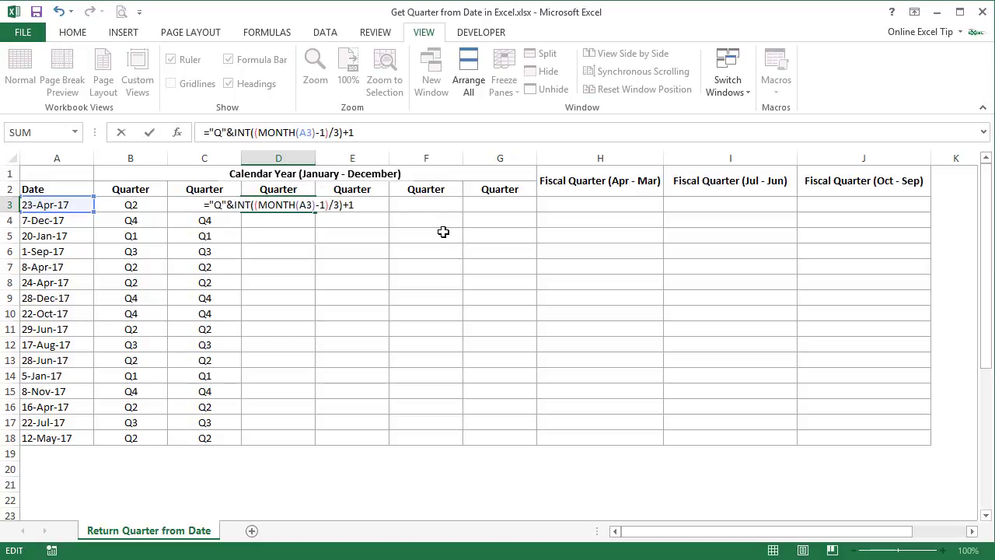
pyautogui.press('Return')
# - Fill the INT quarter formula from D3 down through D18
pyautogui.click(312, 208)
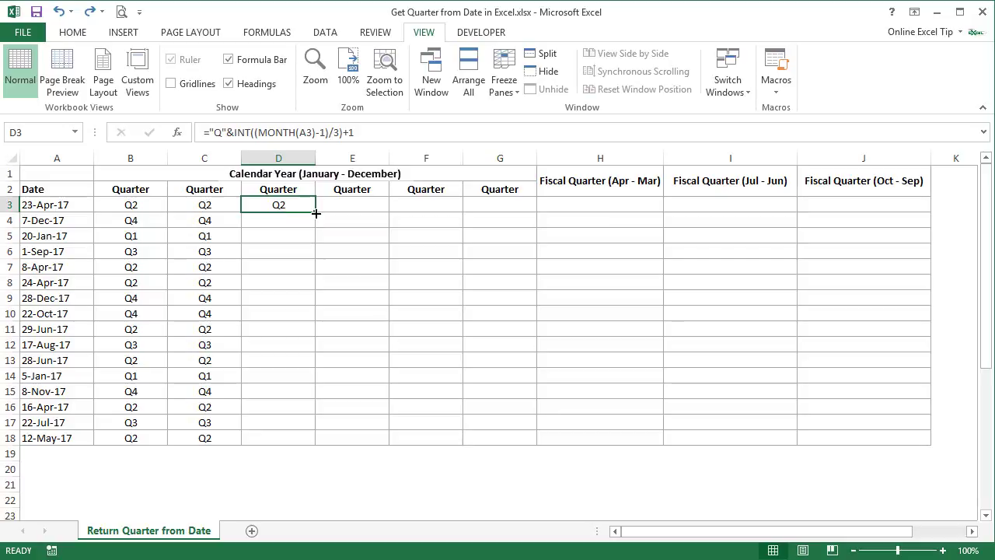
pyautogui.moveTo(316, 212); pyautogui.dragTo(311, 441)
pyautogui.click(300, 205)
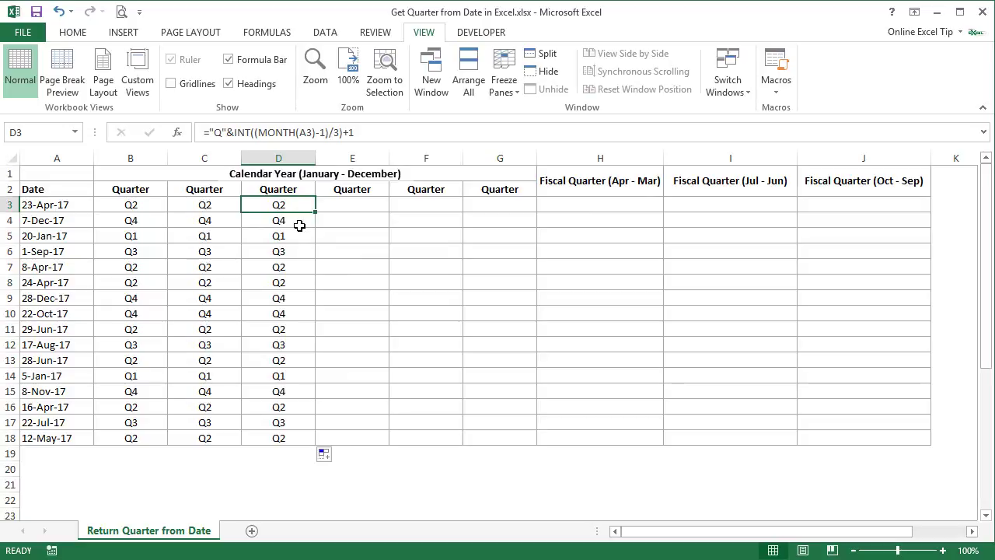
# - Evaluate the INT argument and the whole INT part of D4's formula in place, leaving the cell without saving the evaluation
pyautogui.click(300, 225)
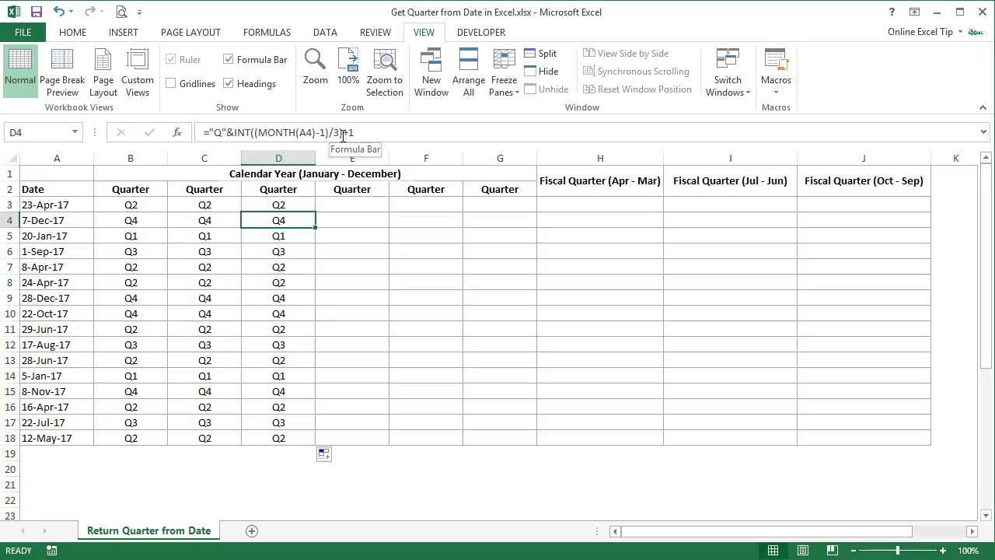
pyautogui.click(270, 133)
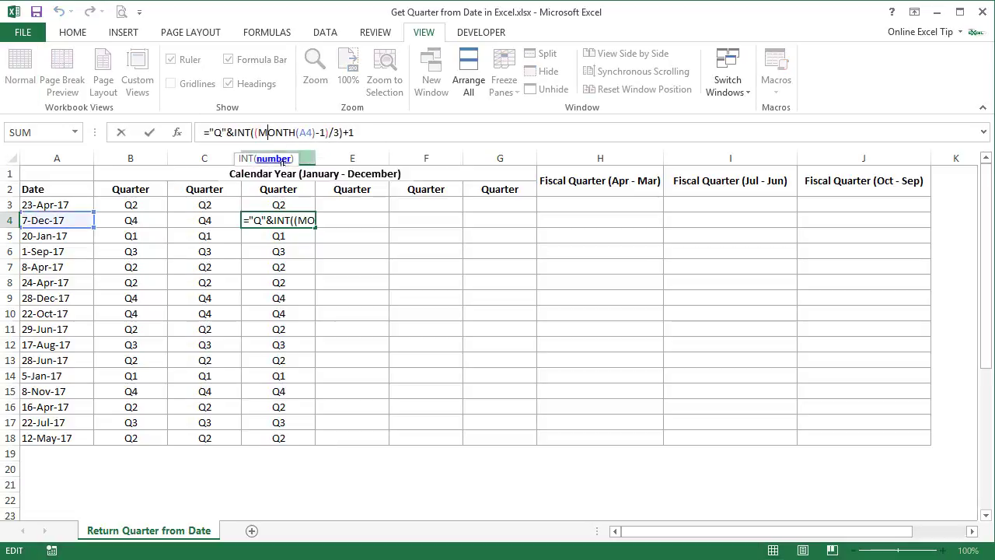
pyautogui.click(276, 159)
pyautogui.press('F9')
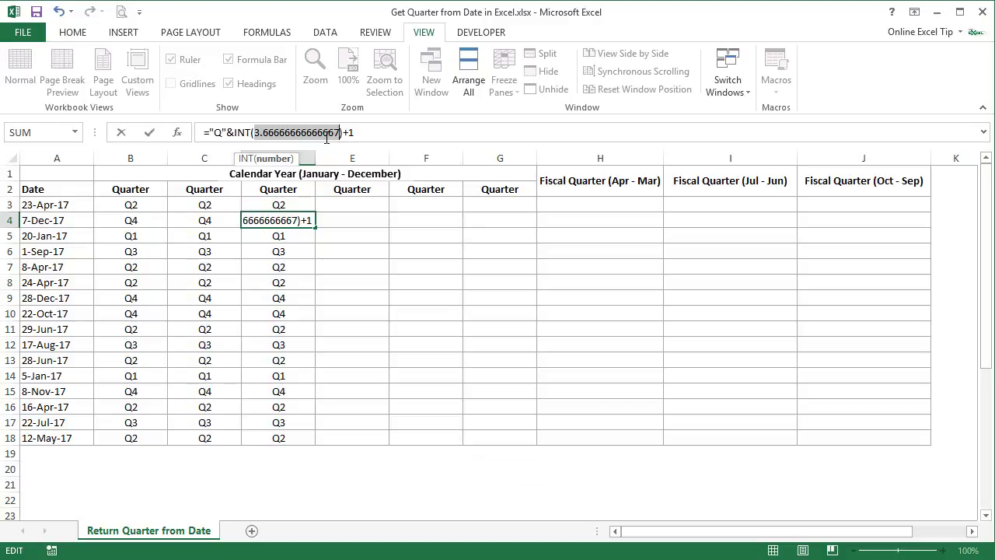
pyautogui.moveTo(340, 132); pyautogui.dragTo(230, 133)
pyautogui.press('F9')
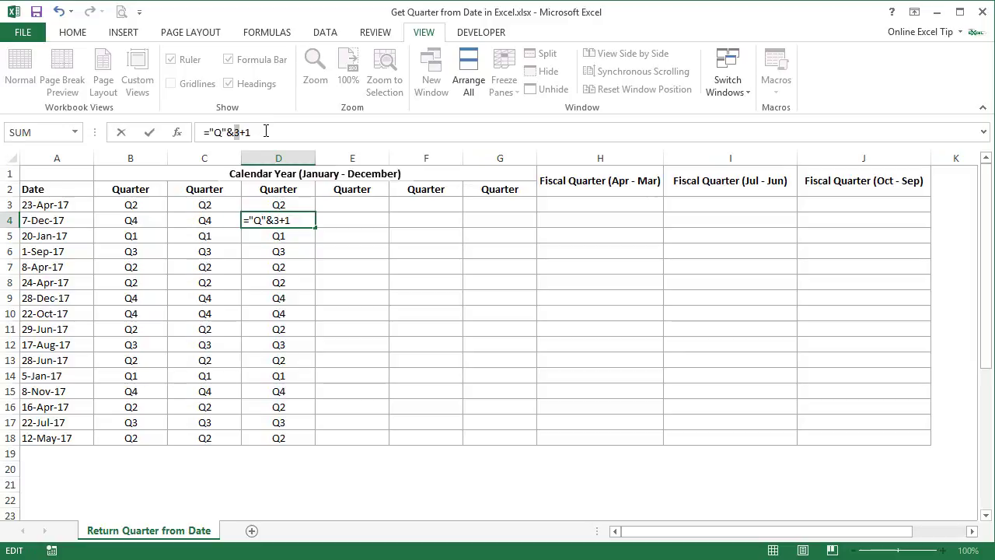
pyautogui.press('Escape')
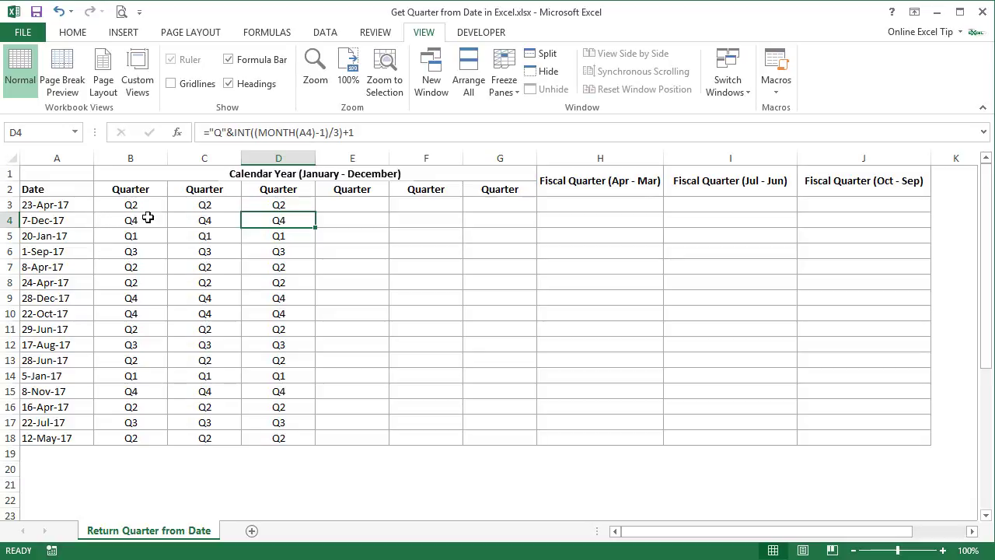
# - Copy the formula text of D3 into cell E3, keeping the reference to A3
pyautogui.click(291, 204)
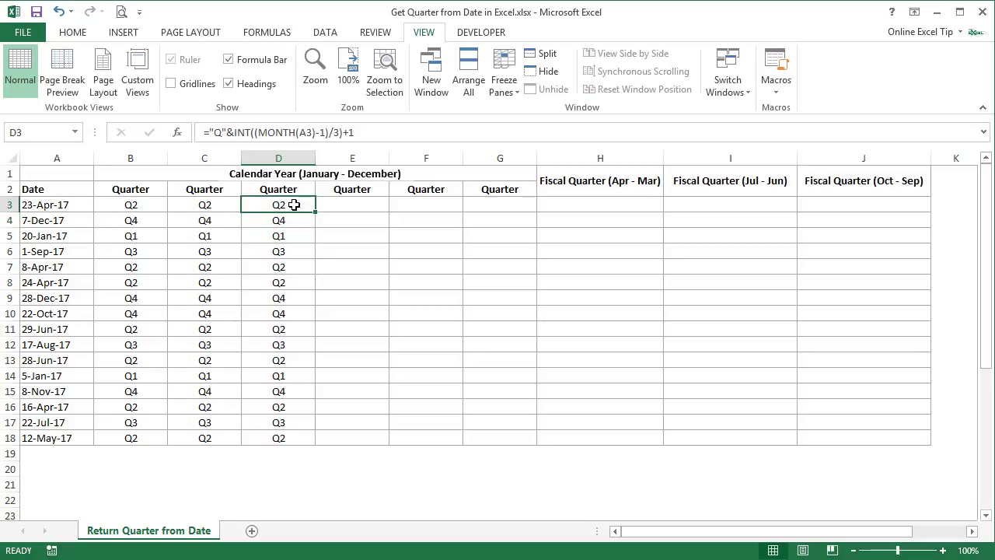
pyautogui.click(338, 203)
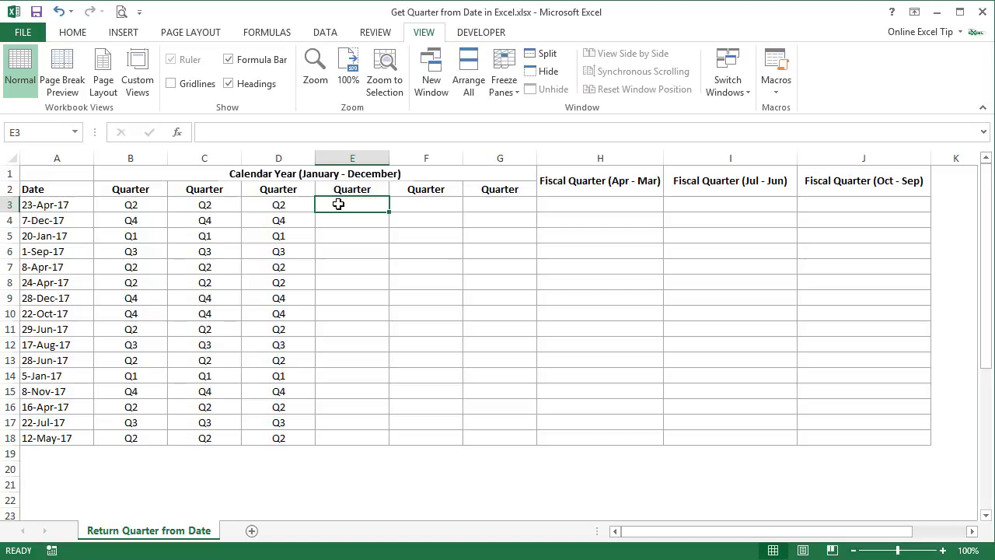
pyautogui.click(299, 204)
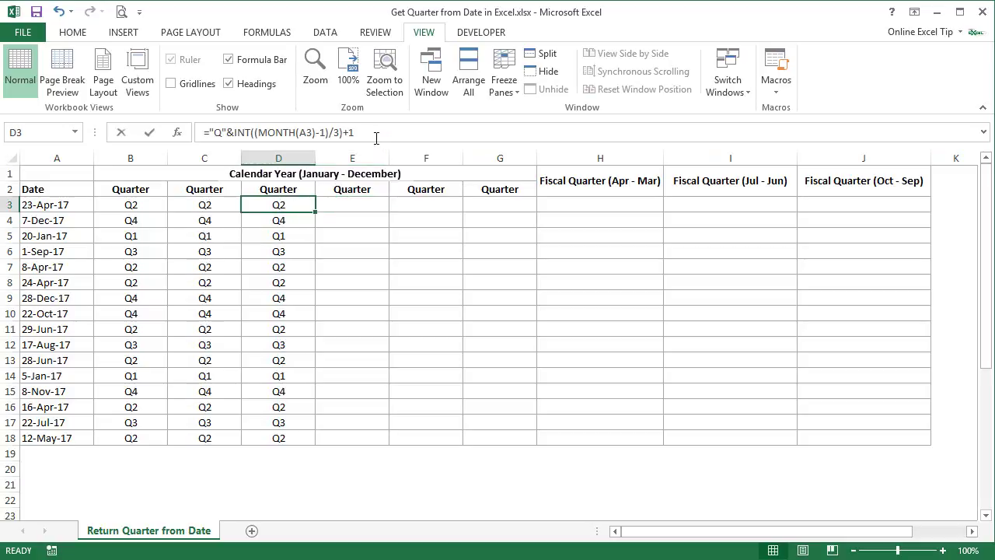
pyautogui.moveTo(376, 138); pyautogui.dragTo(201, 133)
pyautogui.hotkey('ctrl', 'c')
pyautogui.press('Escape')
pyautogui.click(374, 205)
pyautogui.click(344, 139)
pyautogui.hotkey('ctrl', 'v')
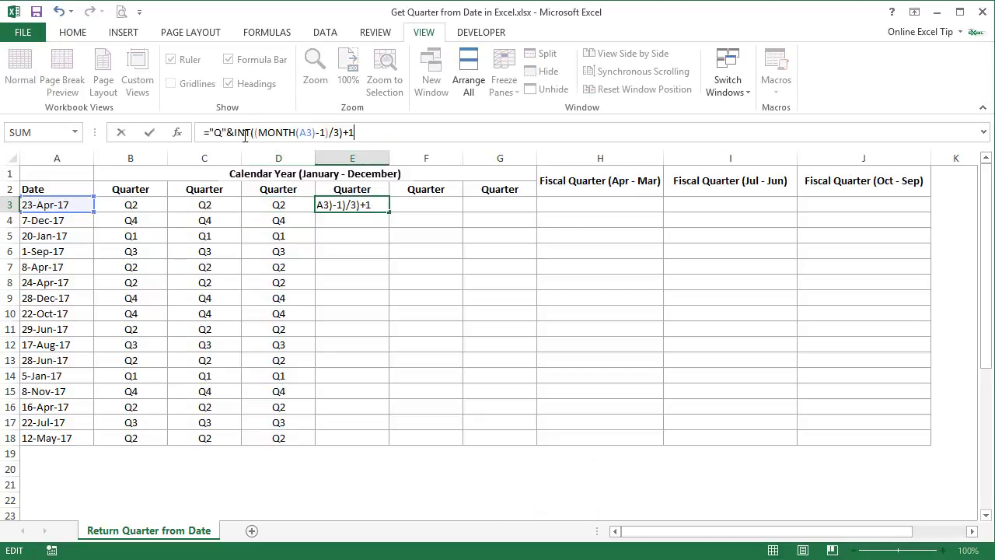
# - Replace the INT function with TRUNC in E3's formula, giving ="Q"&TRUNC((MONTH(A3)-1)/3)+1
pyautogui.click(248, 134)
pyautogui.press('BackSpace')
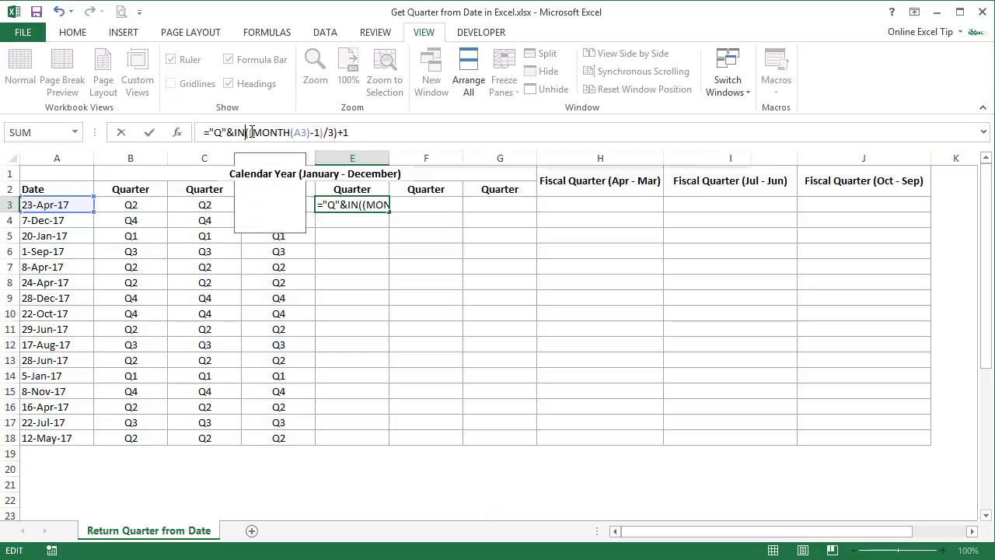
pyautogui.press('BackSpace')
pyautogui.press('BackSpace')
pyautogui.write('TRUNC')
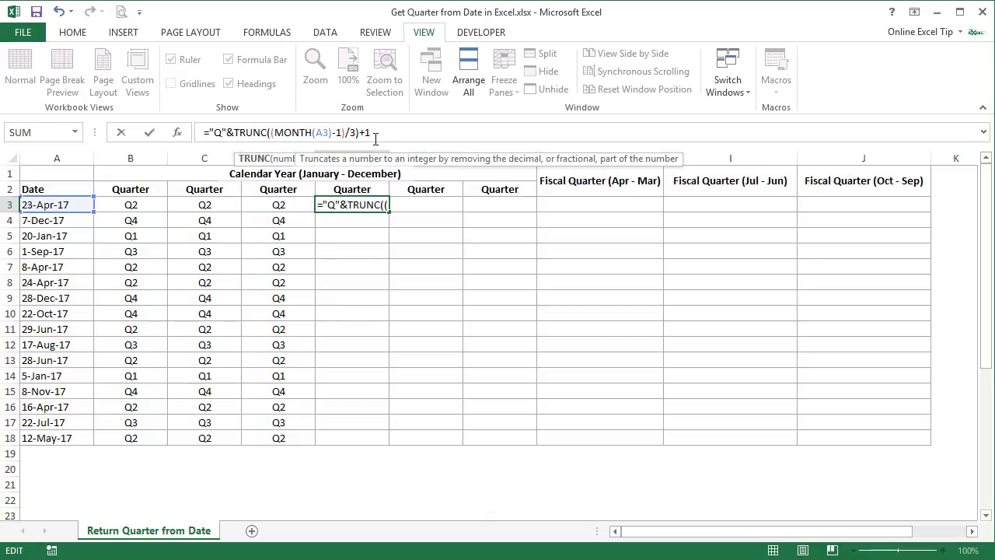
pyautogui.click(385, 134)
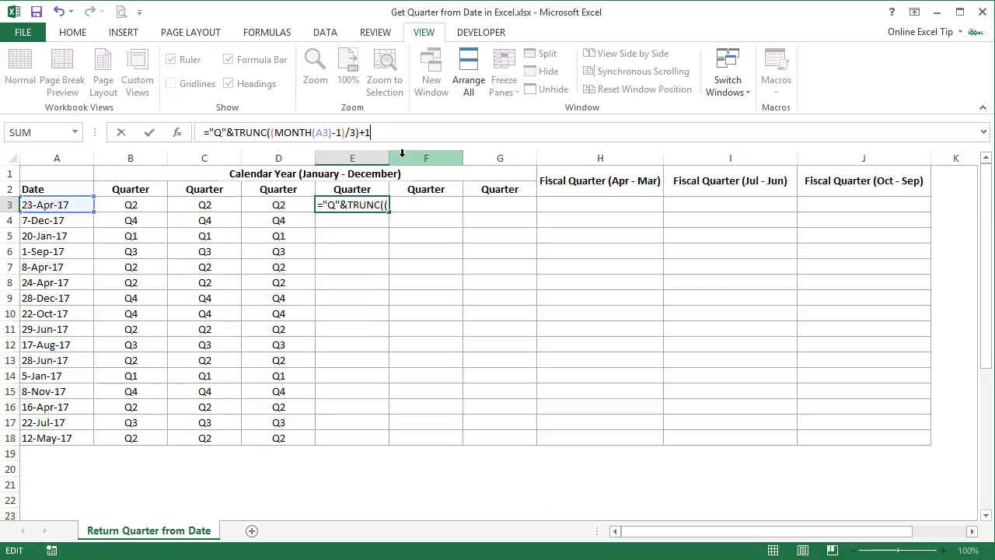
pyautogui.click(269, 133)
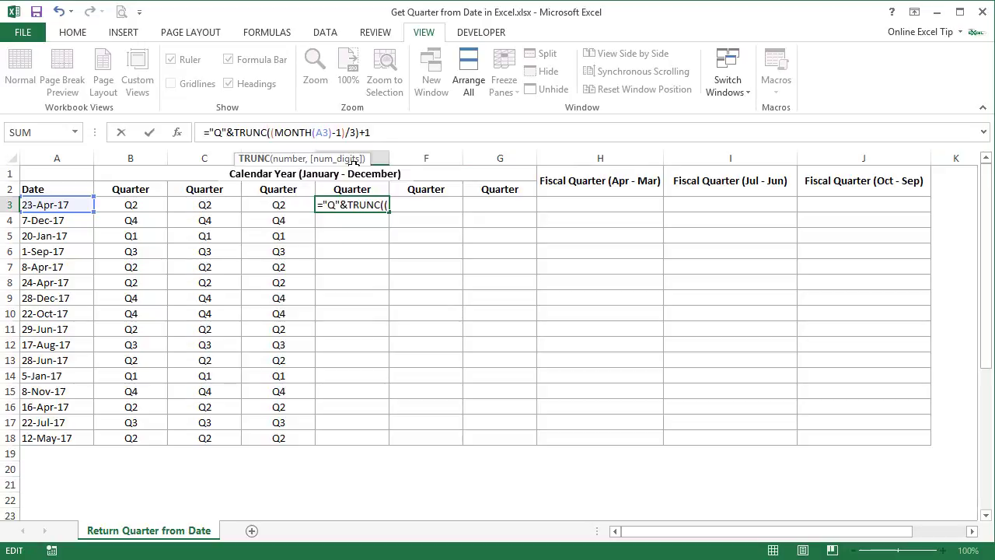
# - Enter the TRUNC quarter formula in E3 and fill it down through E18
pyautogui.hotkey('ctrl', 'Return')
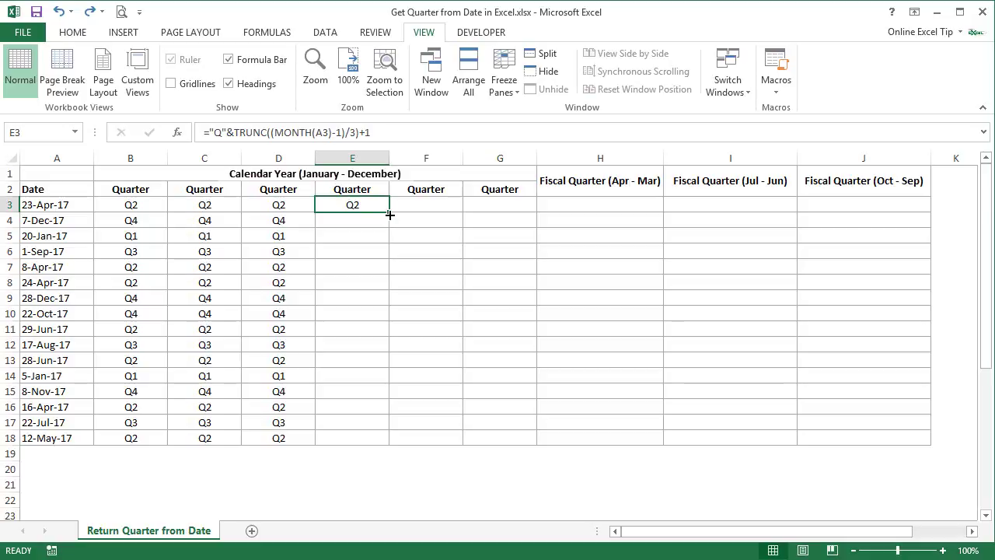
pyautogui.moveTo(389, 213); pyautogui.dragTo(388, 442)
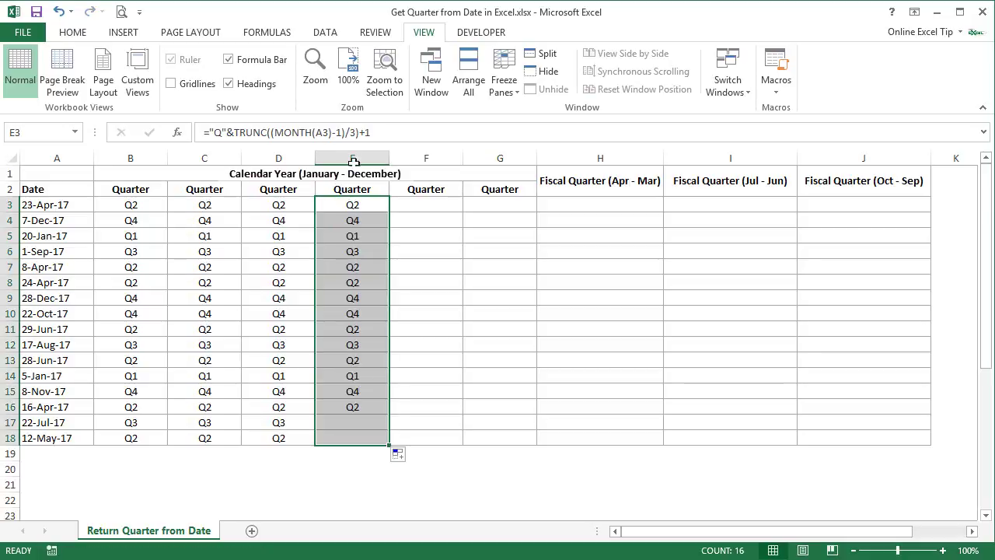
pyautogui.click(352, 207)
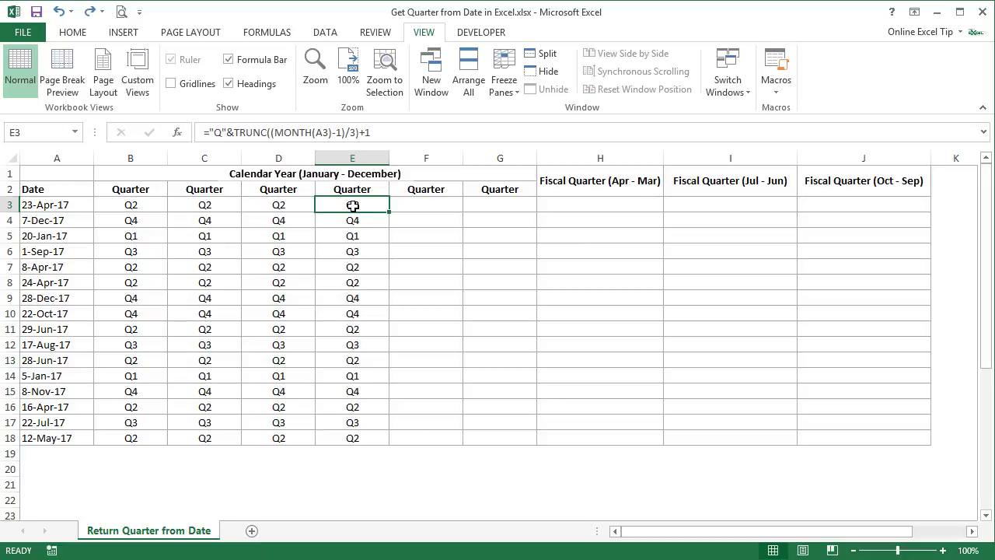
# - Write the nested MONTH quarter formula ="Q"&MONTH(MONTH(A3)&0) in cell F3
pyautogui.click(442, 202)
pyautogui.write('="Q')
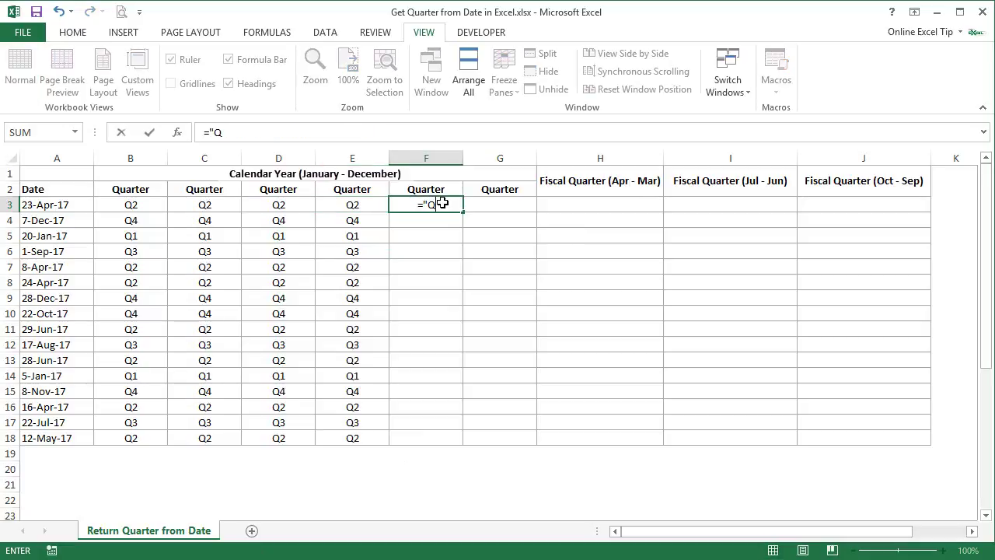
pyautogui.write('"&month')
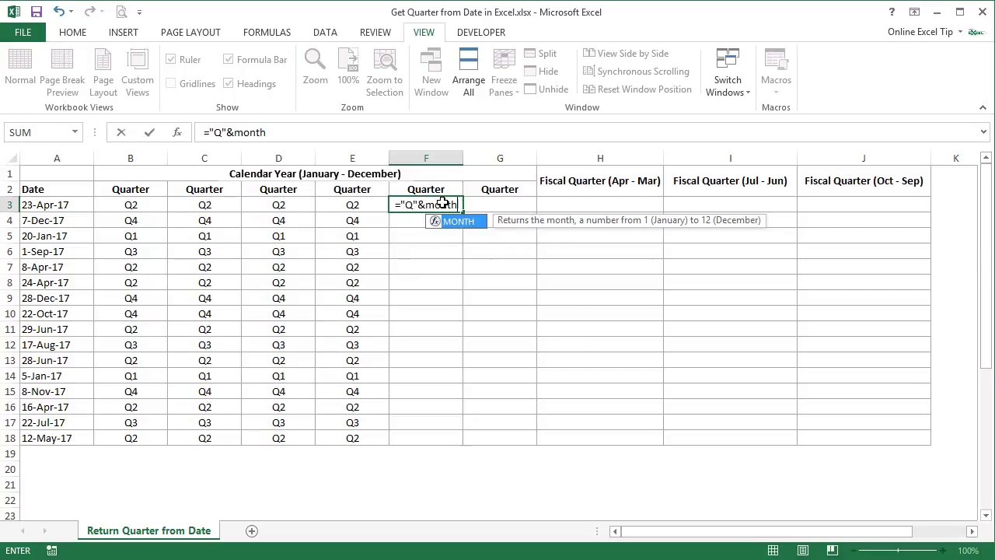
pyautogui.press('Tab')
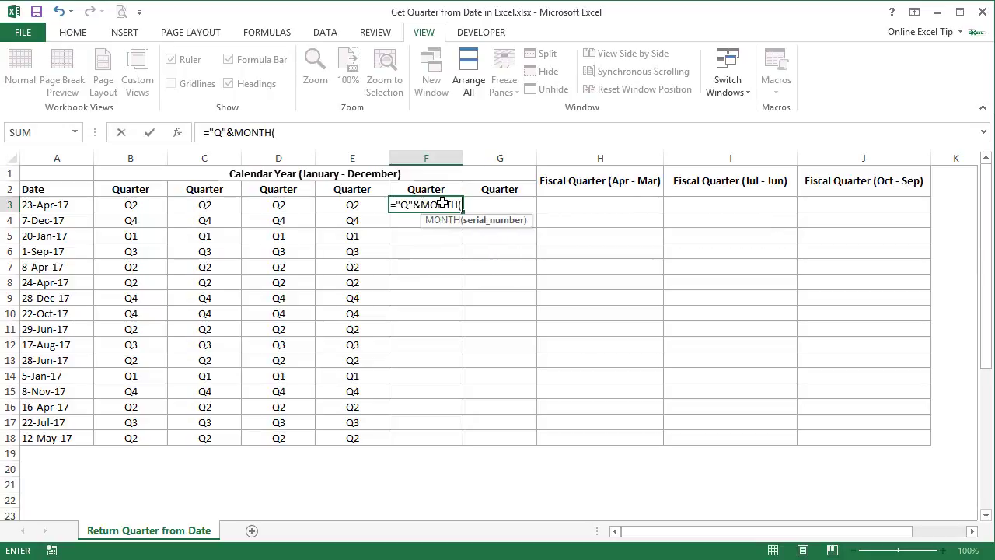
pyautogui.write('month')
pyautogui.press('Tab')
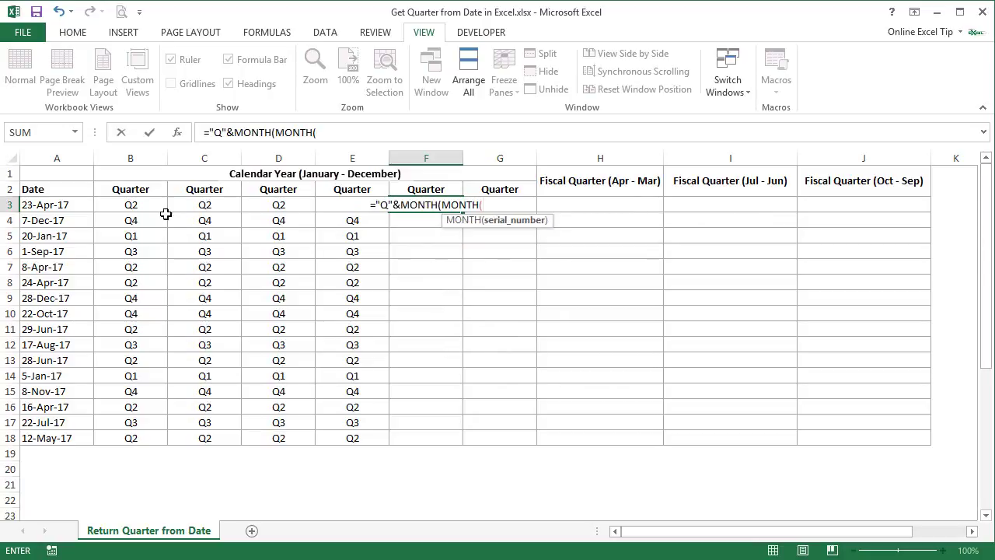
pyautogui.click(76, 203)
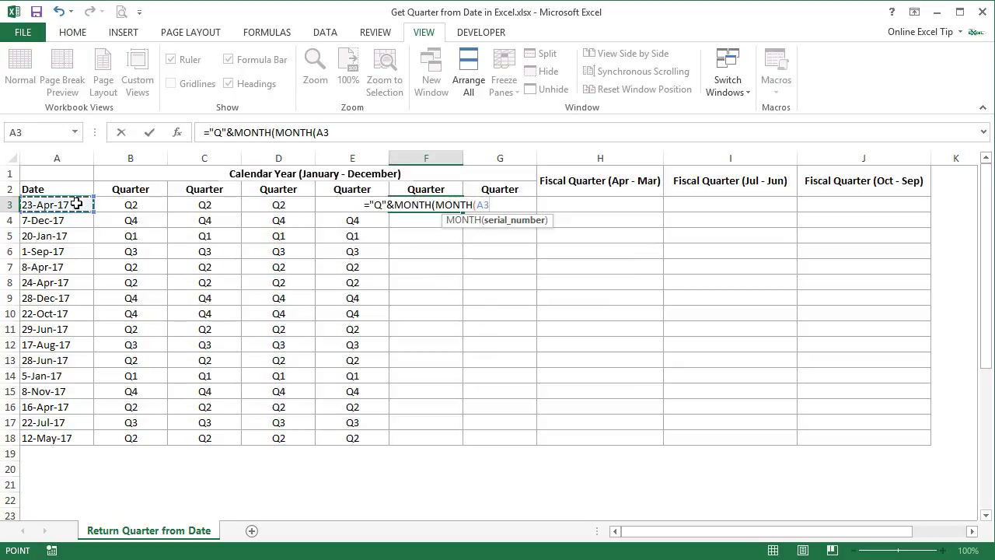
pyautogui.write(')')
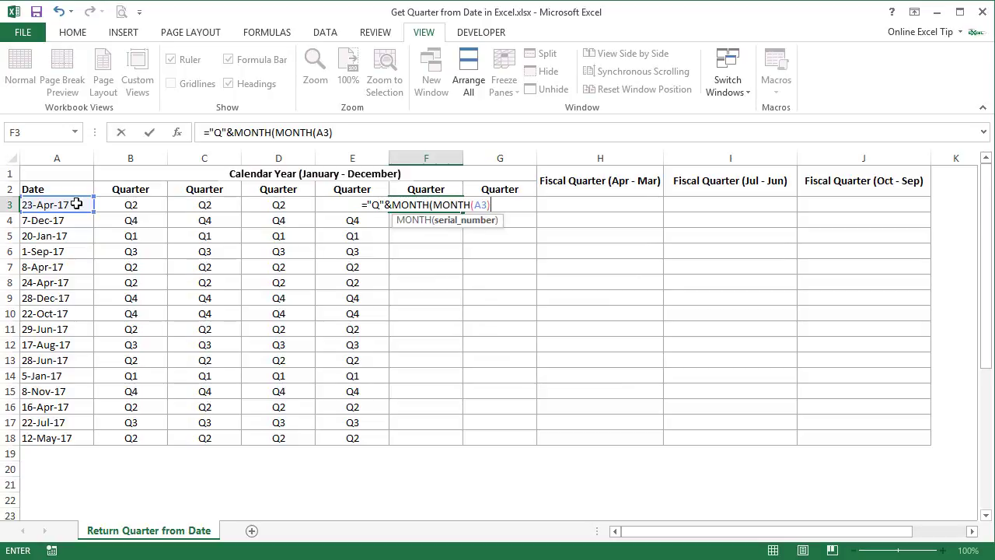
pyautogui.write('&')
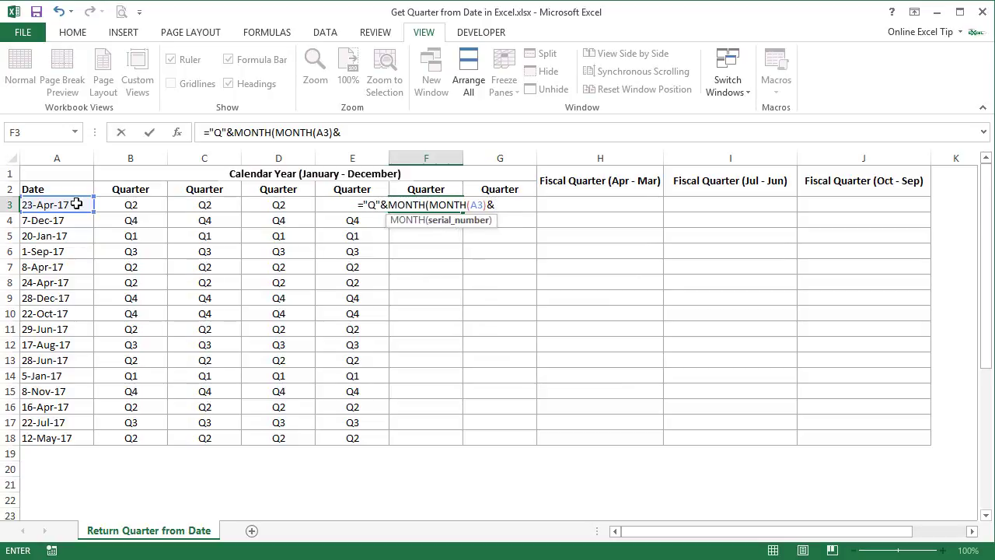
pyautogui.write('0')
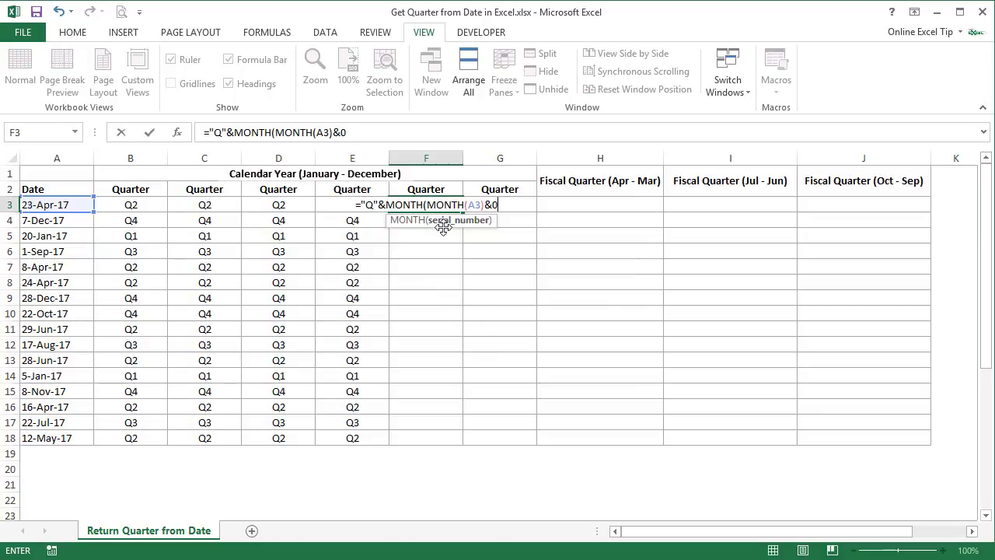
pyautogui.write(')')
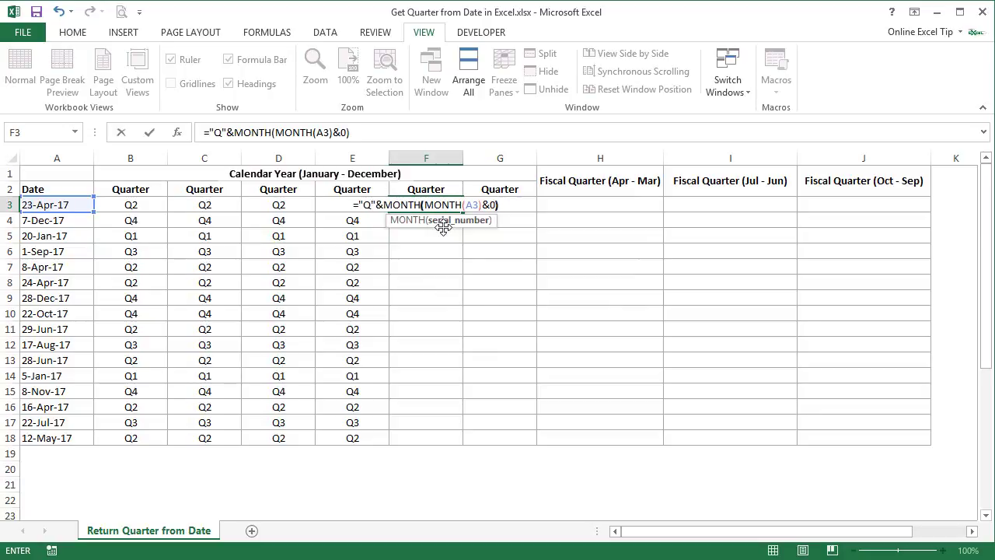
# - Evaluate MONTH(A3), the outer MONTH argument and the whole MONTH part of F3's formula in place, reverting each evaluation
pyautogui.press('F2')
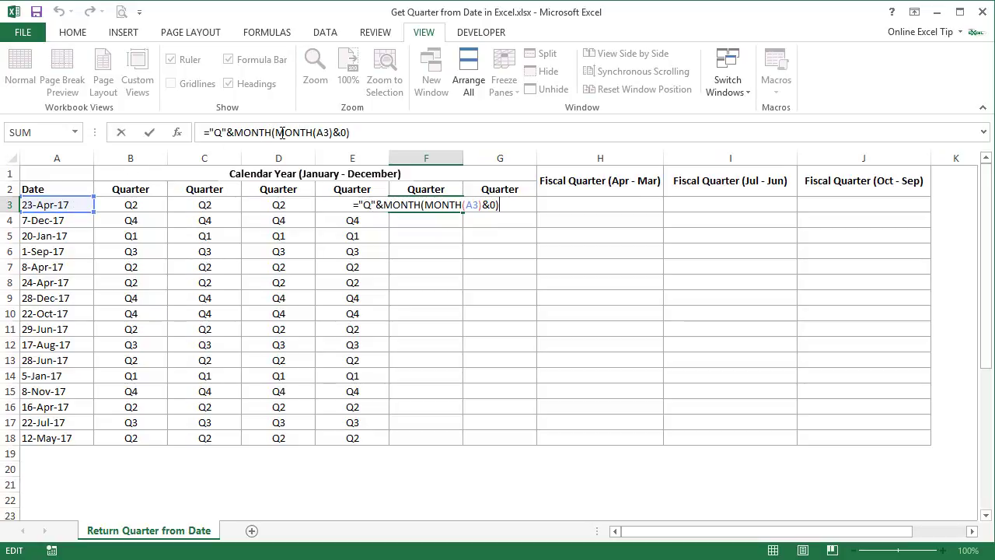
pyautogui.moveTo(275, 132); pyautogui.dragTo(335, 132)
pyautogui.press('F9')
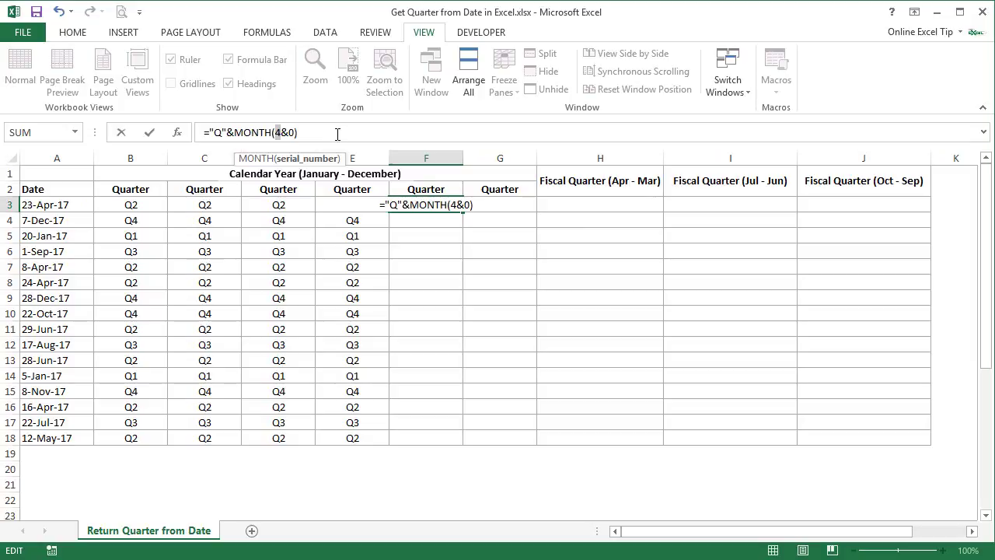
pyautogui.hotkey('ctrl', 'z')
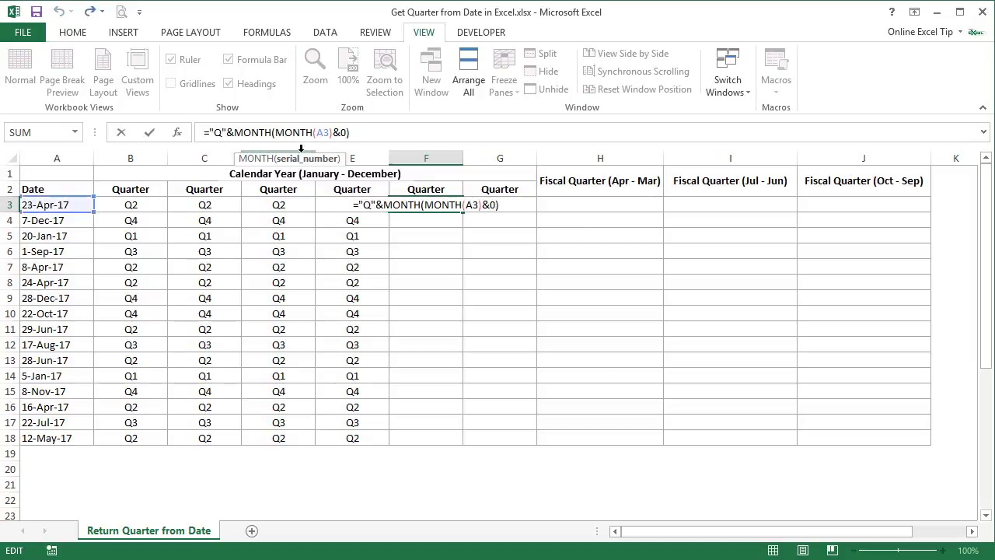
pyautogui.click(305, 160)
pyautogui.press('F9')
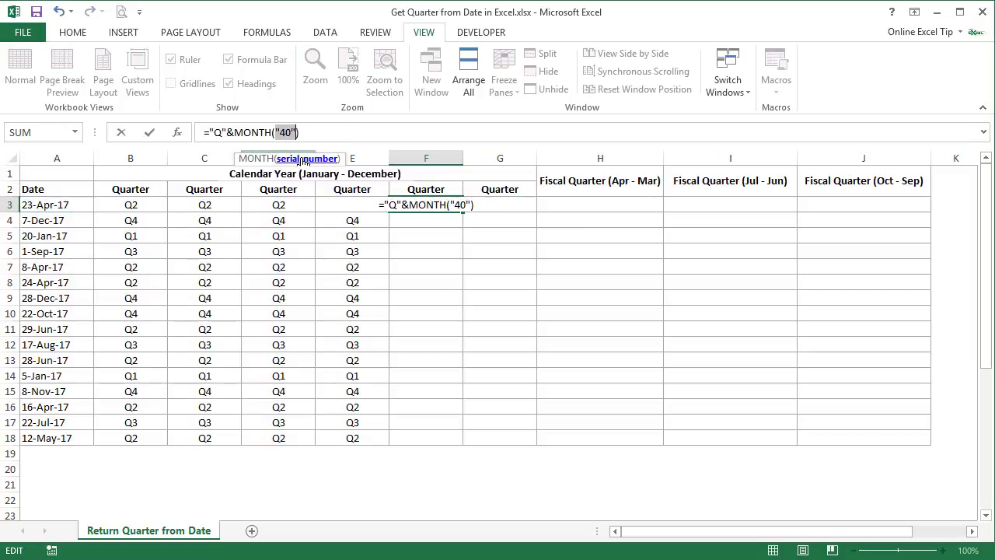
pyautogui.hotkey('ctrl', 'z')
pyautogui.moveTo(365, 132); pyautogui.dragTo(238, 133)
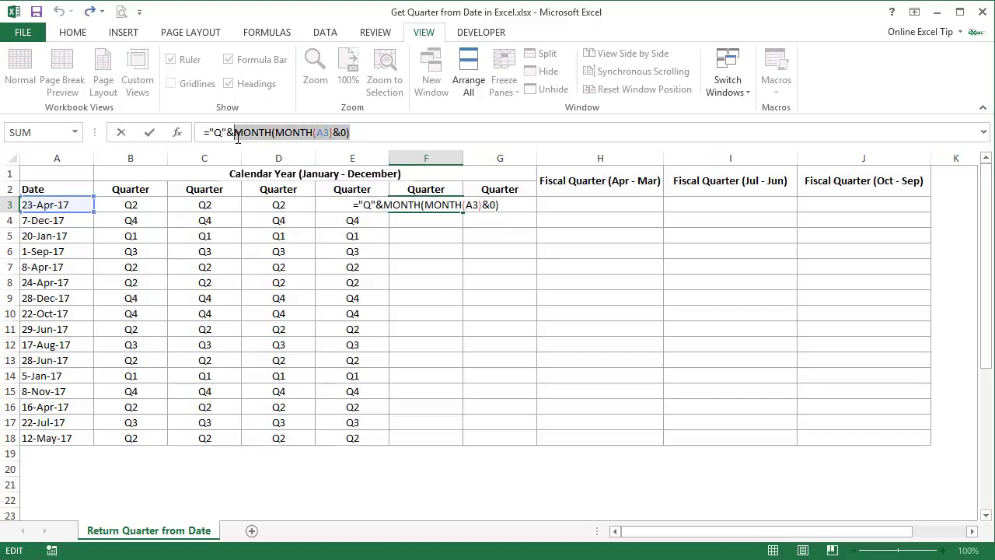
pyautogui.press('F9')
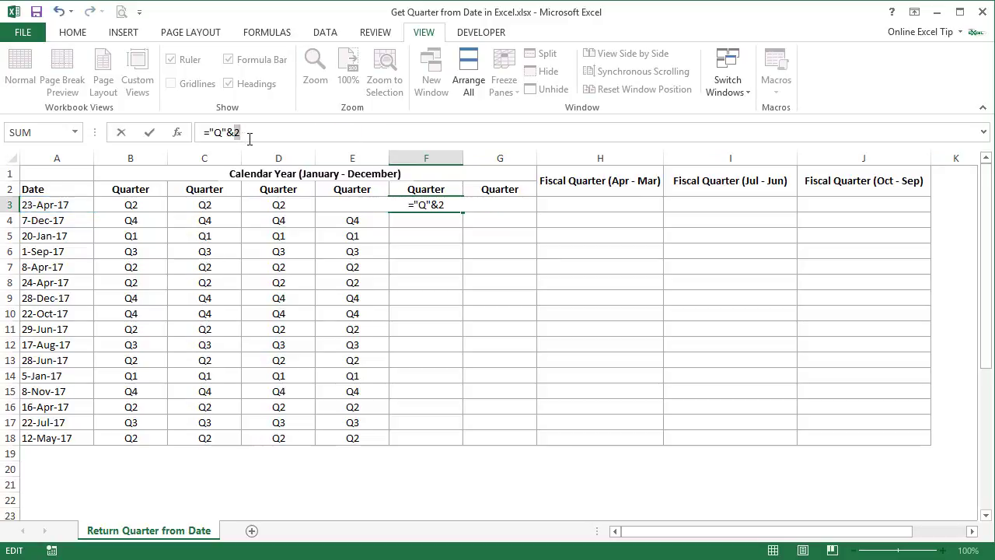
pyautogui.hotkey('ctrl', 'z')
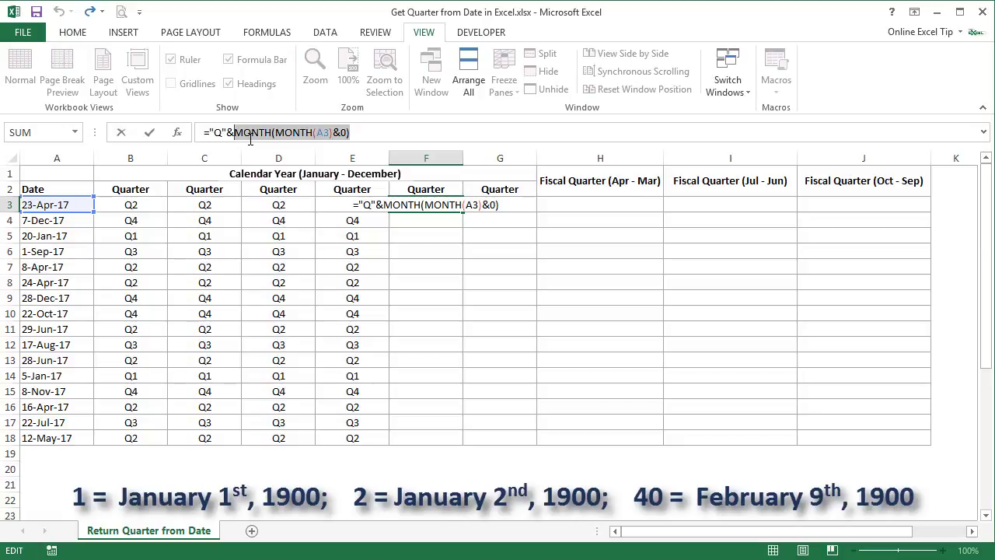
# - Enter the nested MONTH quarter formula in F3 and fill it down through F18
pyautogui.click(385, 134)
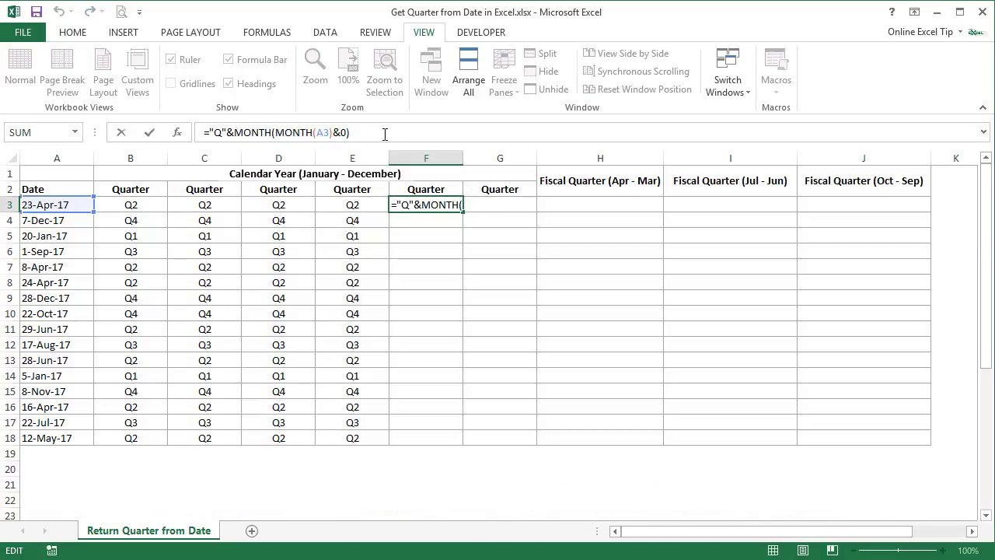
pyautogui.press('Return')
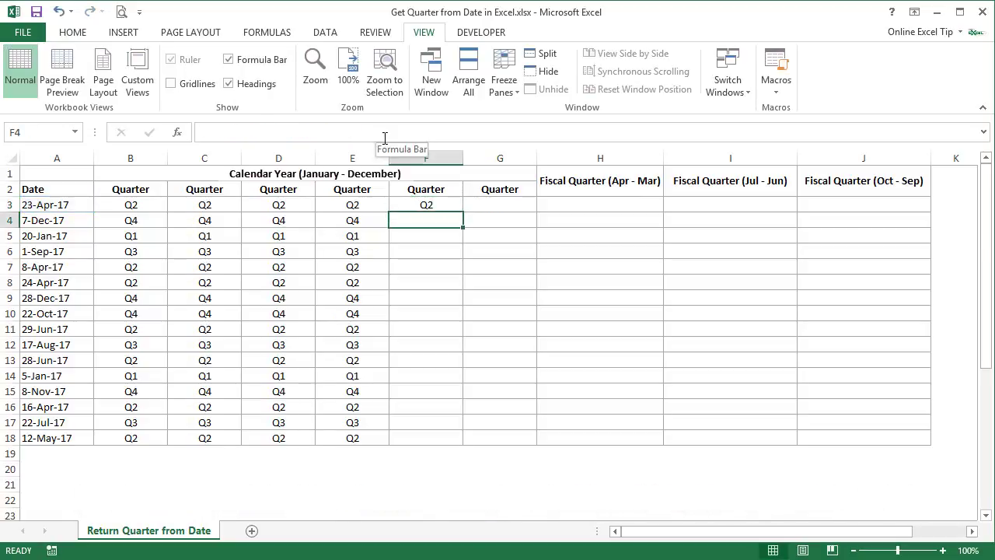
pyautogui.click(454, 205)
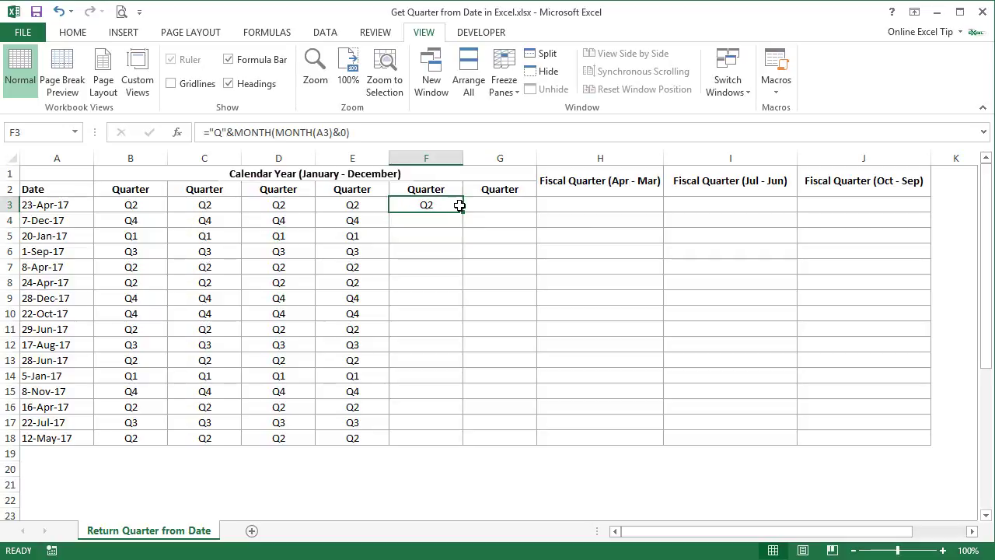
pyautogui.moveTo(464, 212); pyautogui.dragTo(460, 439)
pyautogui.click(493, 237)
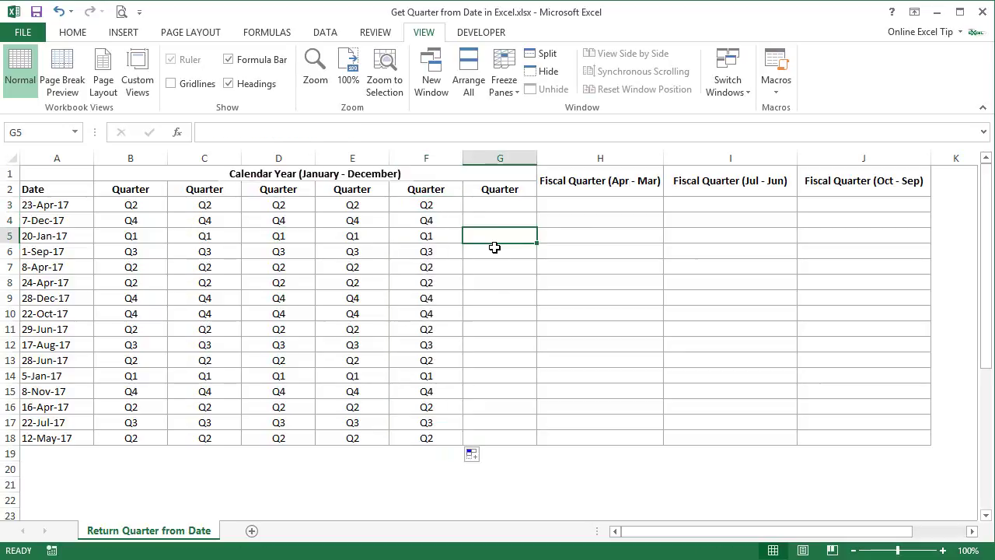
# - Start a formula in G3 that joins "Q" to a LOOKUP with MONTH(A3) as the lookup value
pyautogui.click(491, 204)
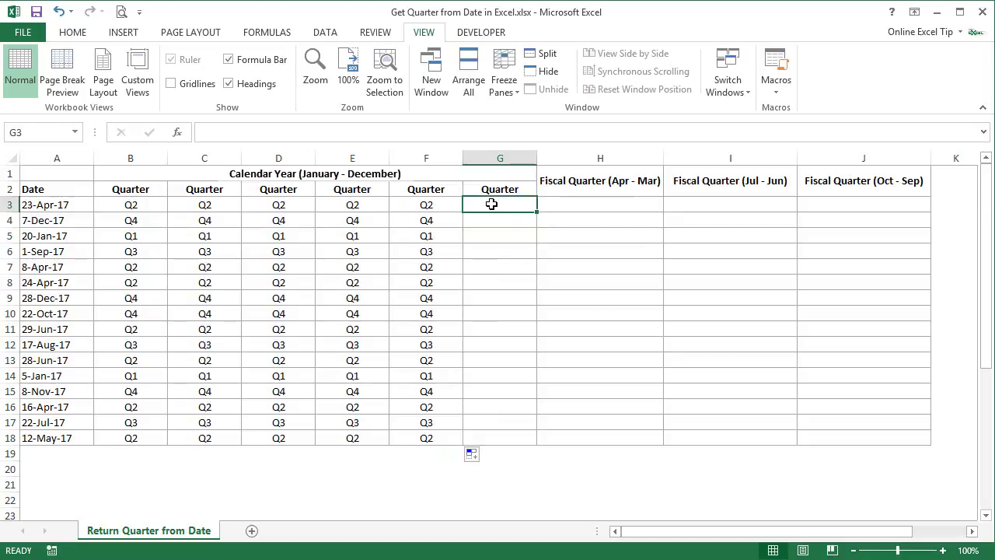
pyautogui.write('="Q"')
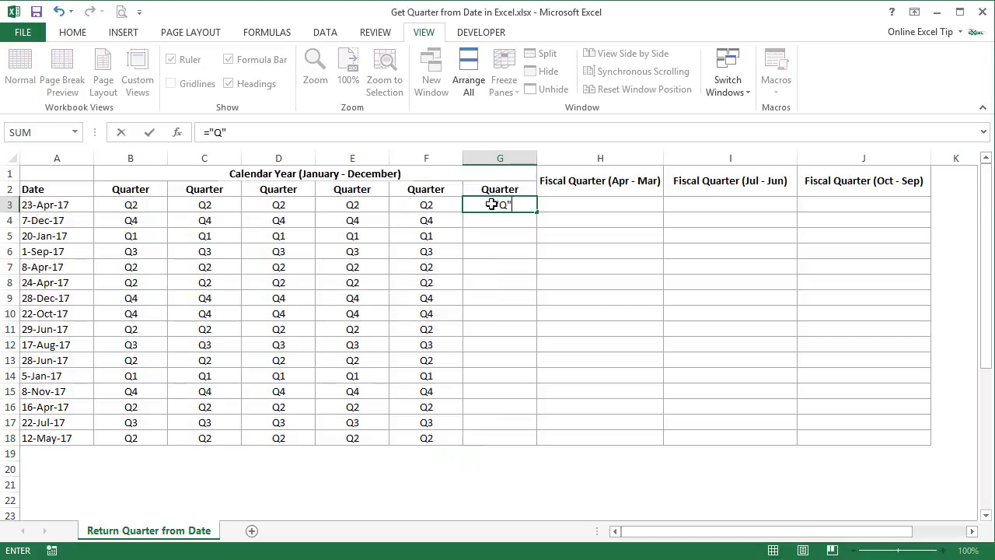
pyautogui.write('&look')
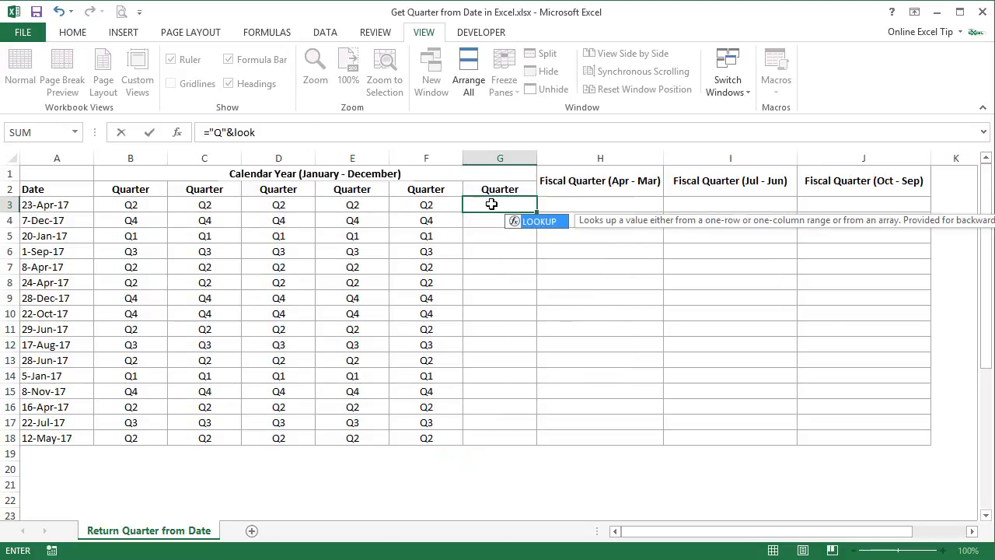
pyautogui.press('Tab')
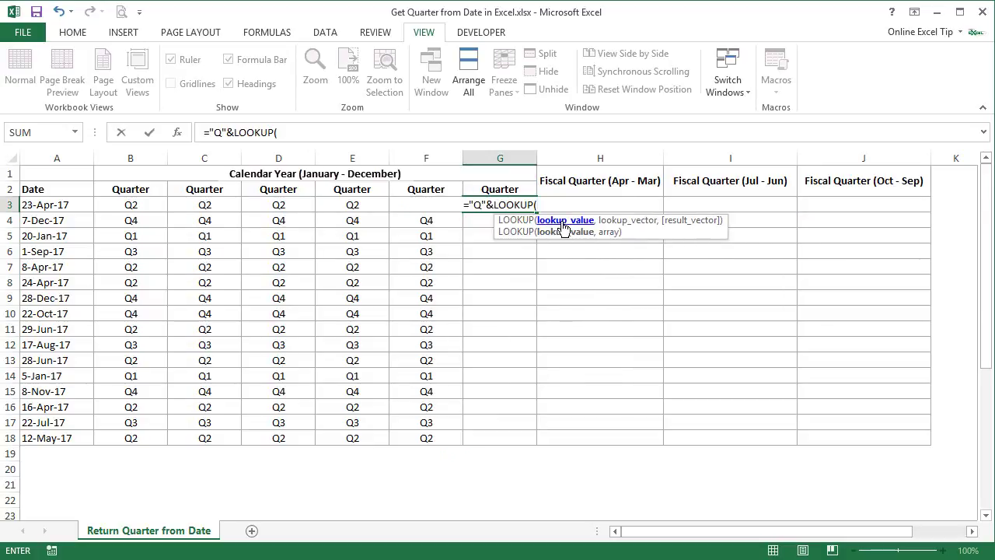
pyautogui.write('mont')
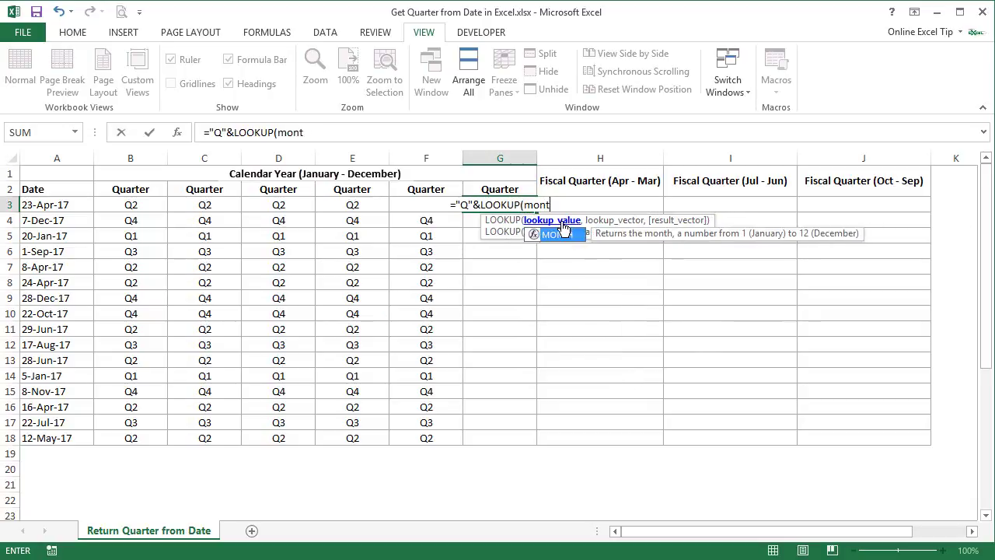
pyautogui.press('Tab')
pyautogui.click(54, 204)
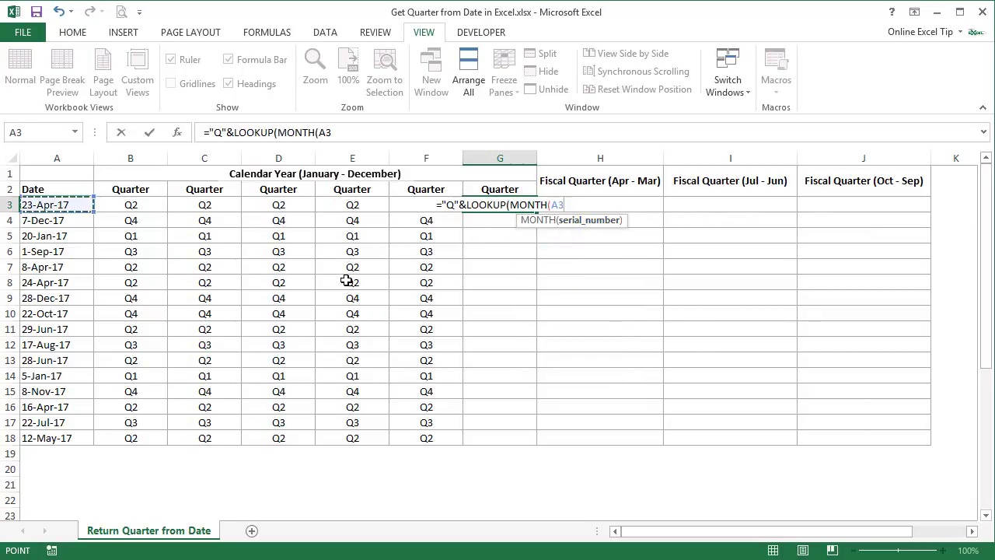
pyautogui.write(')')
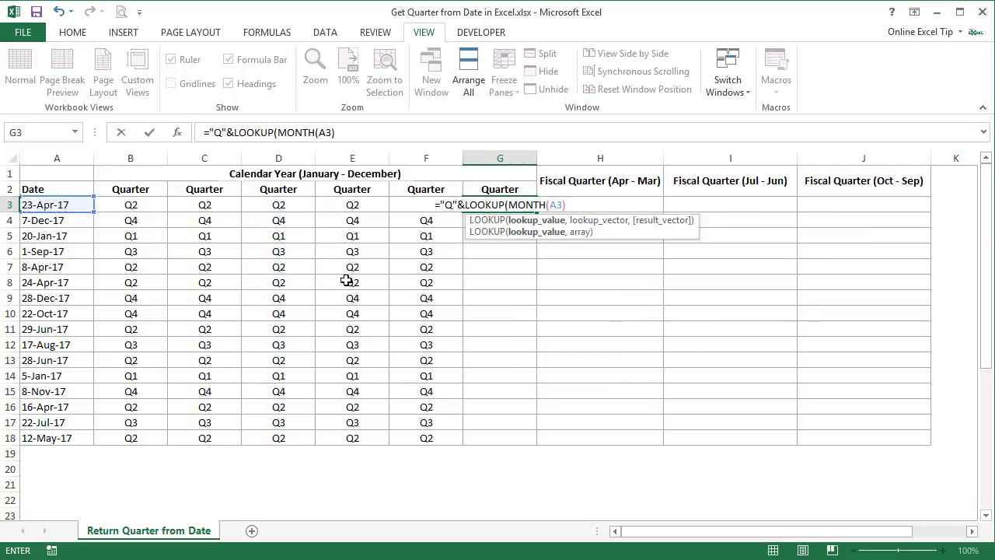
# - Complete G3's LOOKUP with lookup vector {1,4,7,10} and result vector {1,2,3,4}, and enter the formula
pyautogui.write(',{1,')
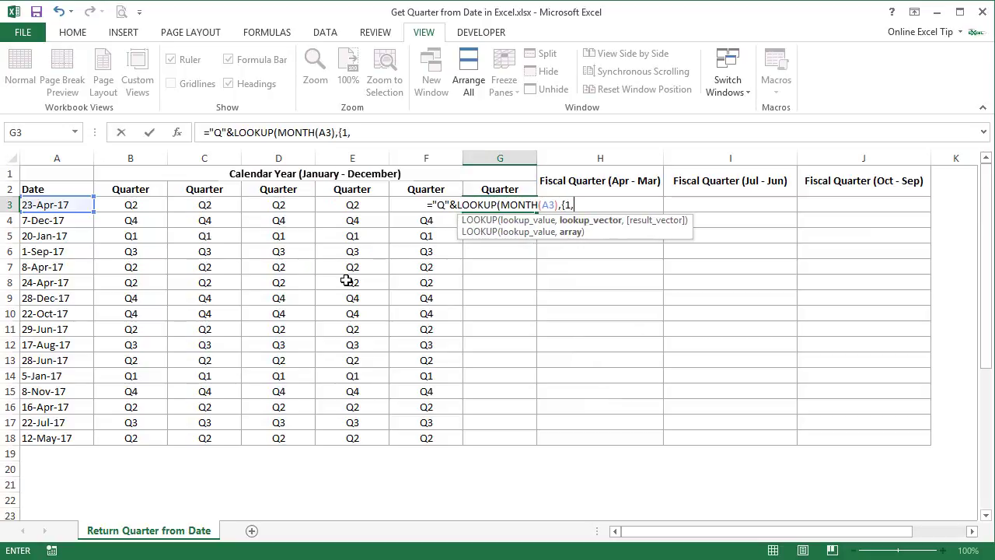
pyautogui.write('4,7,10')
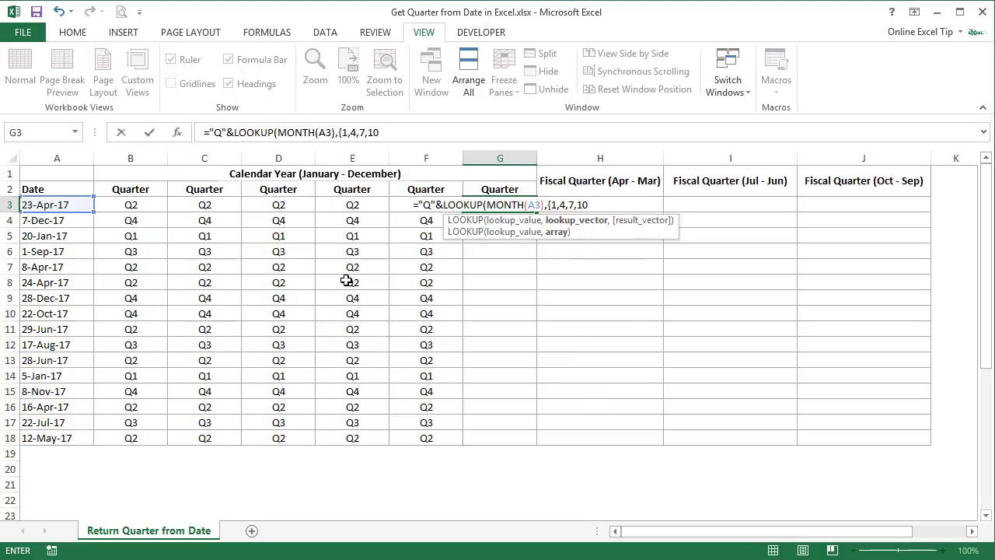
pyautogui.write('}')
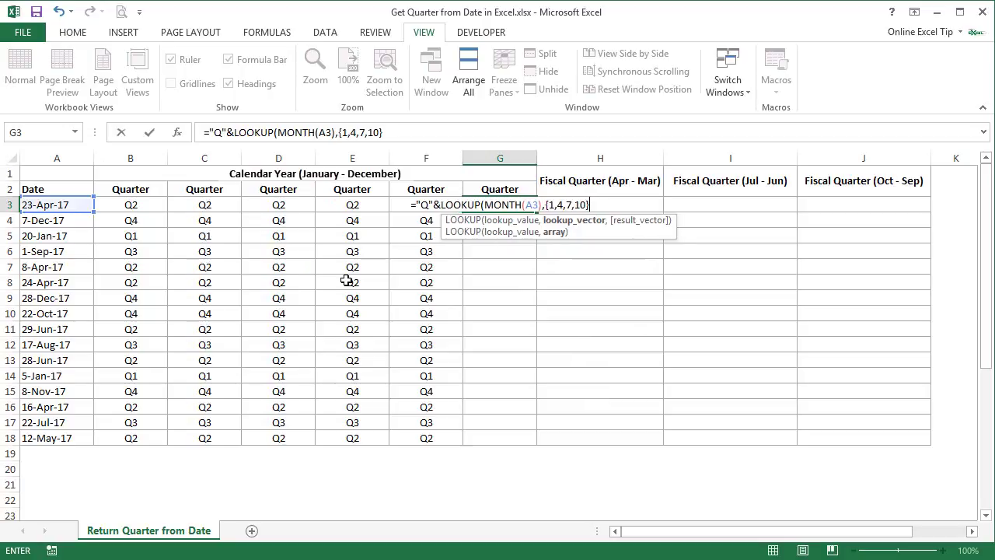
pyautogui.write(',')
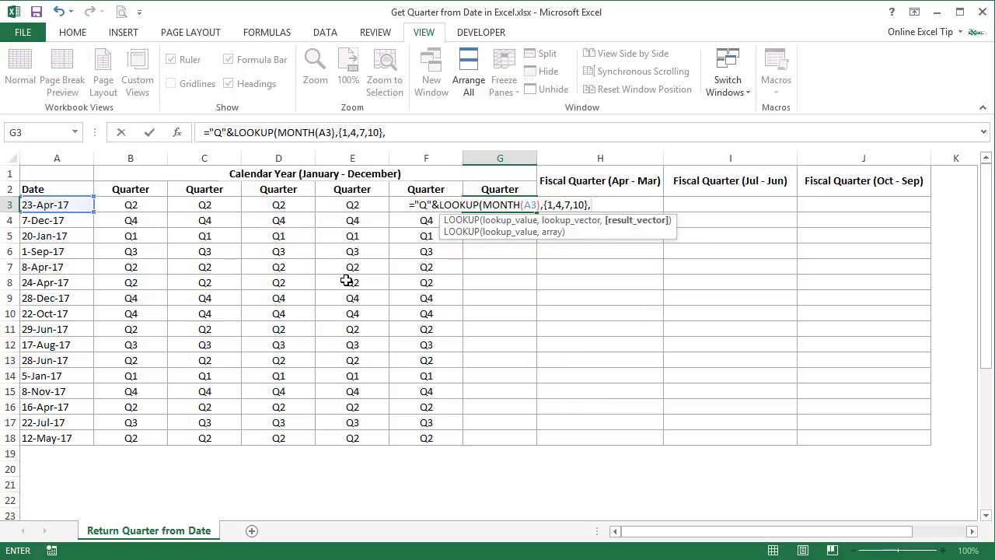
pyautogui.write('{')
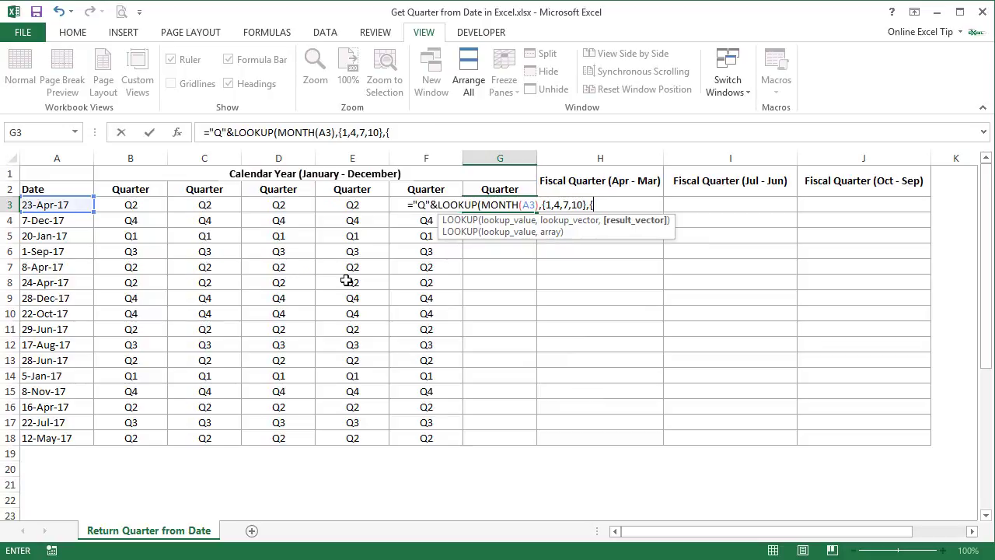
pyautogui.write('1,2,3,4')
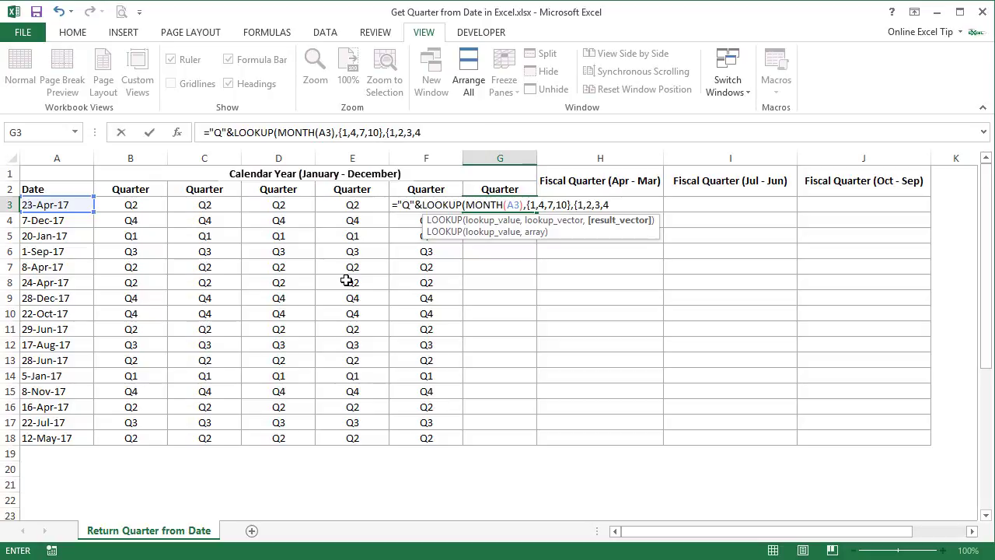
pyautogui.write('})')
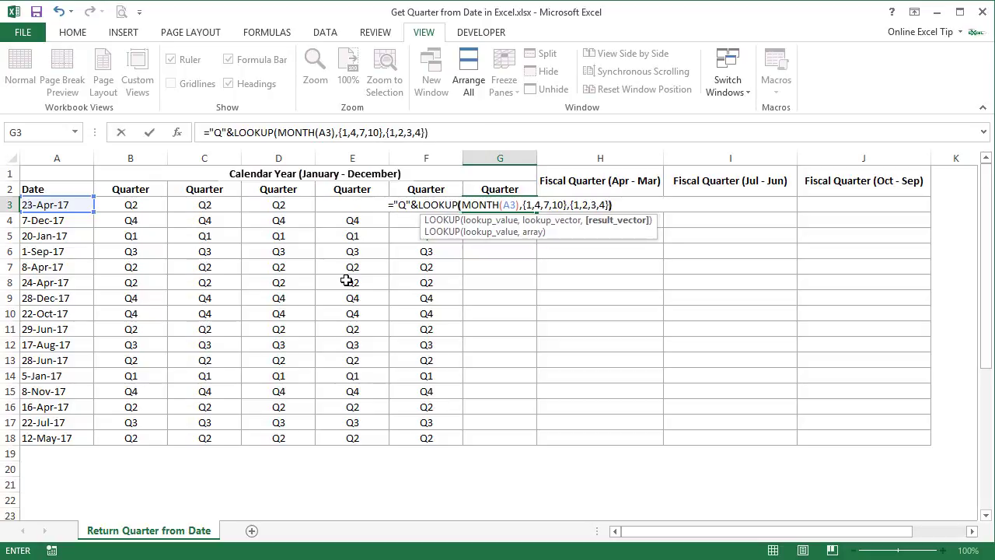
pyautogui.press('Return')
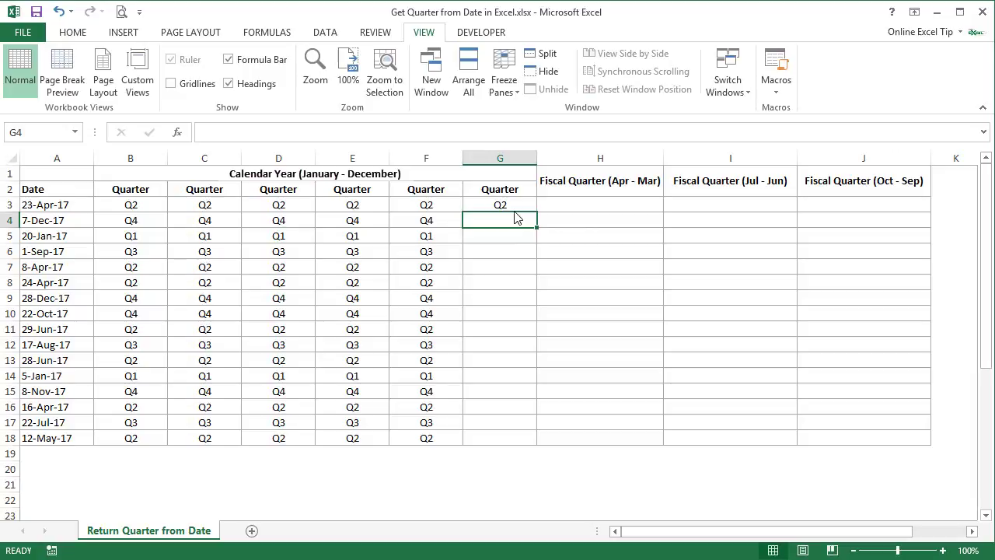
# - Fill G3's LOOKUP quarter formula down through G18
pyautogui.click(519, 206)
pyautogui.moveTo(536, 211); pyautogui.dragTo(519, 450)
pyautogui.click(522, 403)
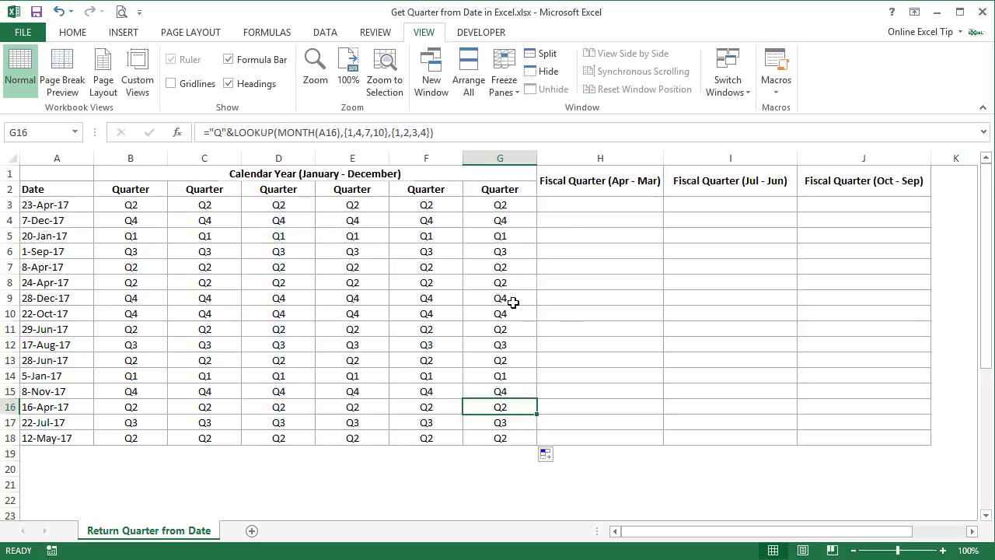
# - Copy the text of G3's LOOKUP formula into H3 under Fiscal Quarter (Apr - Mar)
pyautogui.click(575, 205)
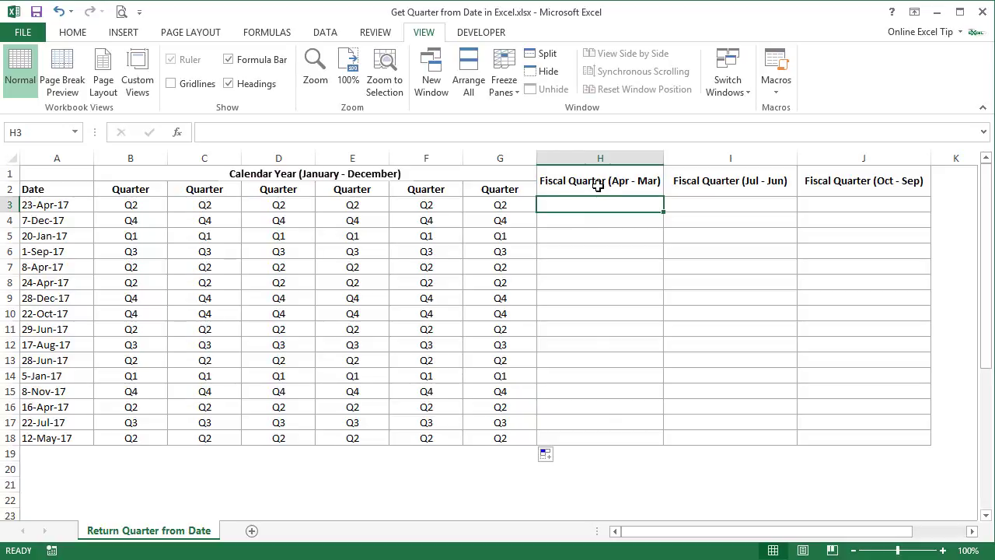
pyautogui.click(511, 203)
pyautogui.moveTo(430, 132); pyautogui.dragTo(203, 132)
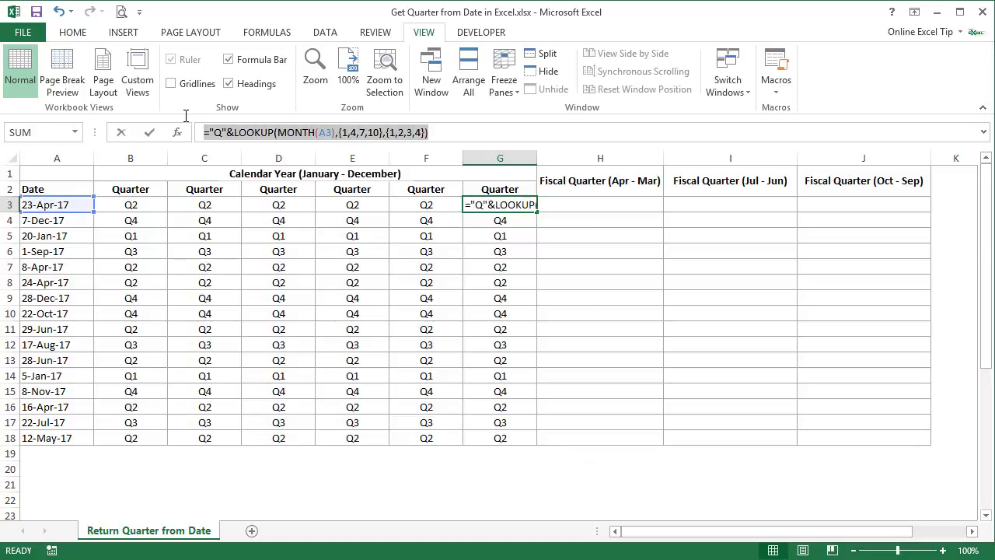
pyautogui.hotkey('ctrl', 'c')
pyautogui.press('Tab')
pyautogui.press('F2')
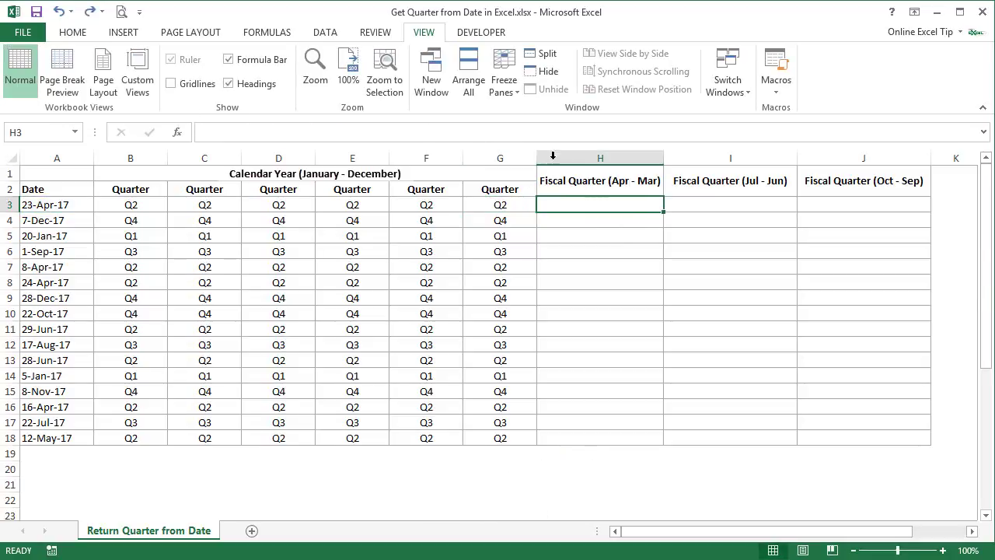
pyautogui.hotkey('ctrl', 'v')
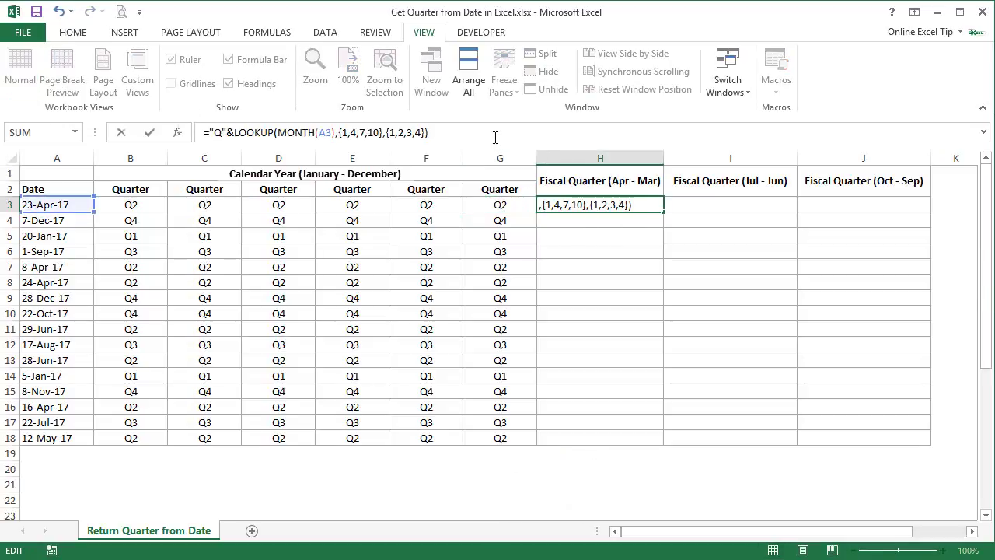
# - Change the LOOKUP result vector in H3 to {4,1,2,3} and fill the formula down through H18
pyautogui.click(409, 133)
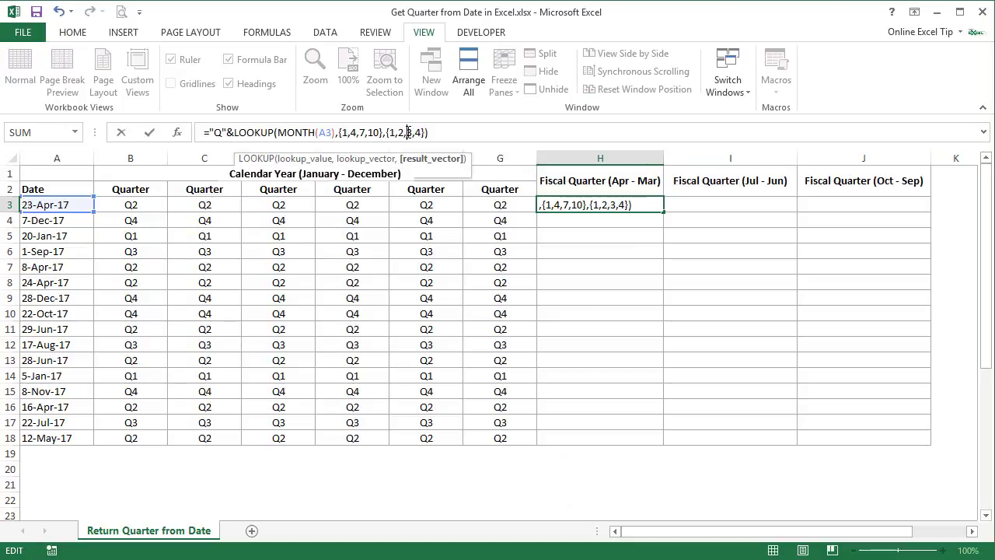
pyautogui.click(392, 132)
pyautogui.write('4,')
pyautogui.click(431, 133)
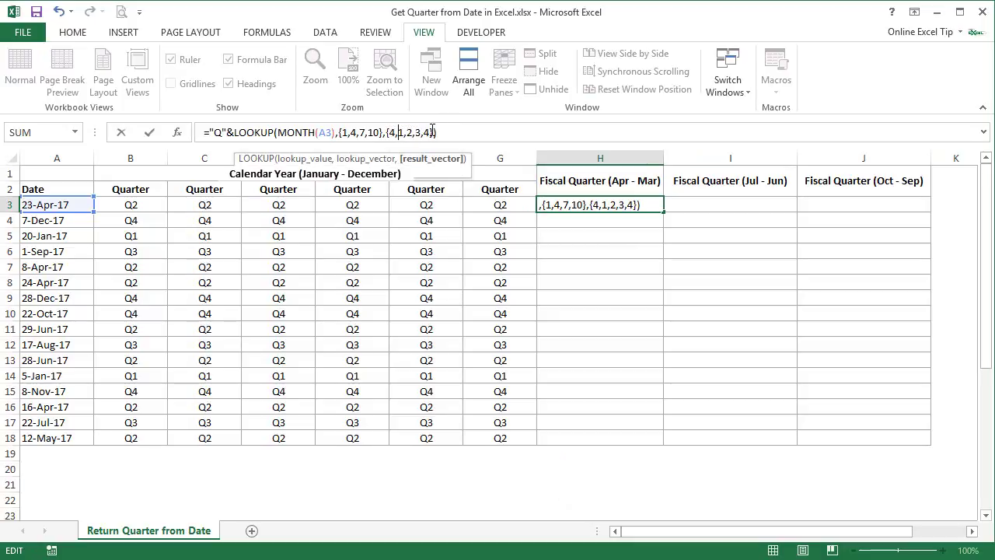
pyautogui.press('BackSpace')
pyautogui.press('BackSpace')
pyautogui.press('Return')
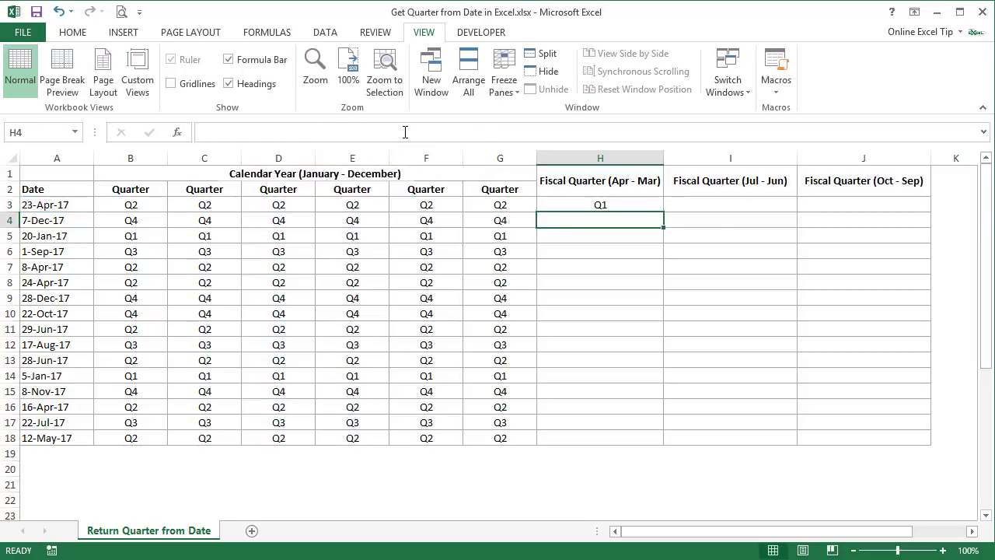
pyautogui.click(611, 203)
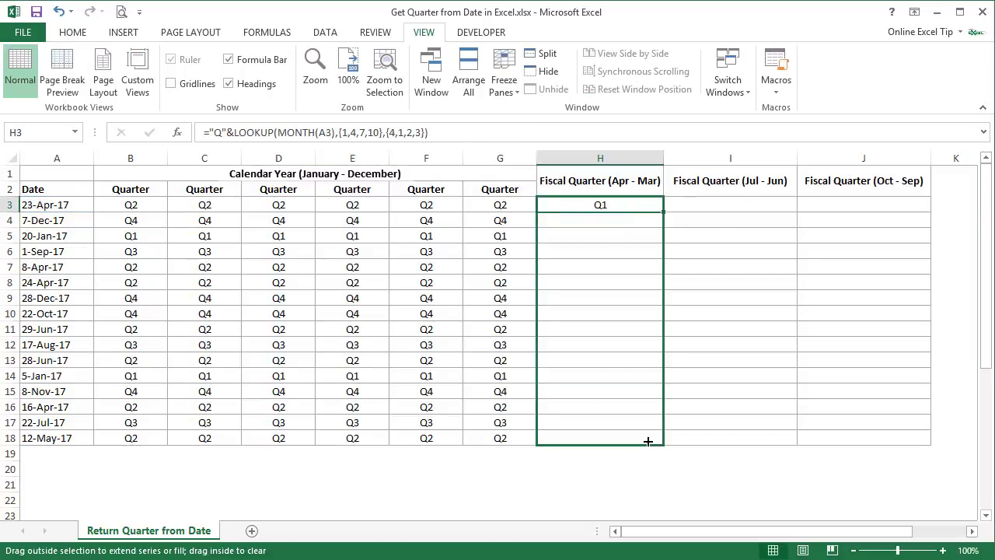
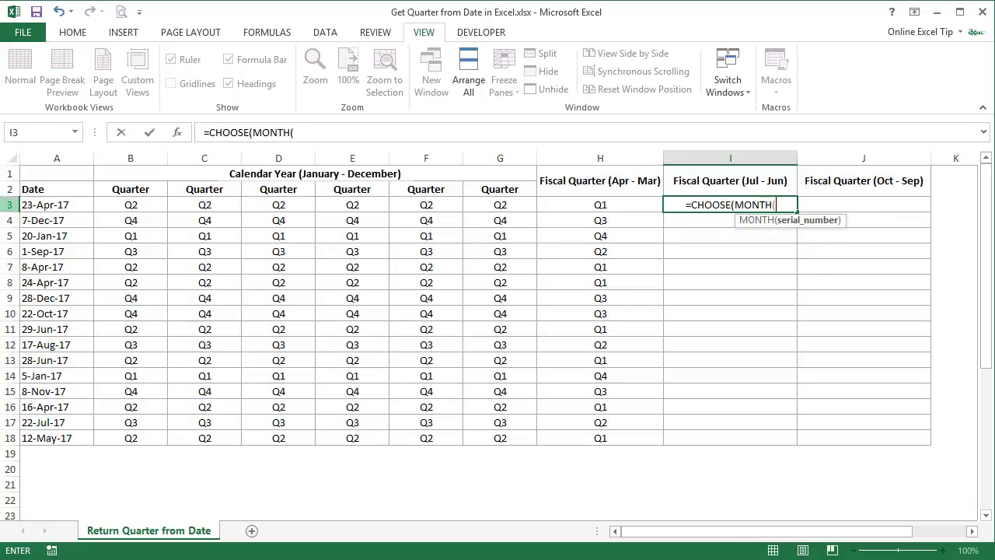
# - In I3's CHOOSE formula, use MONTH(A3) as the index and add "Q3" three times and "Q4" three times as values
pyautogui.click(69, 206)
pyautogui.write('),"Q')
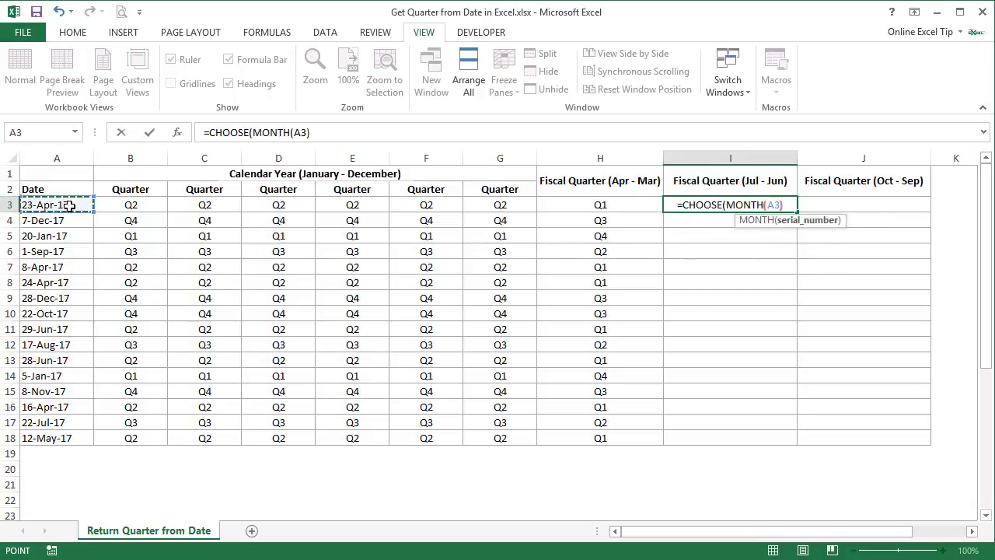
pyautogui.write('3","')
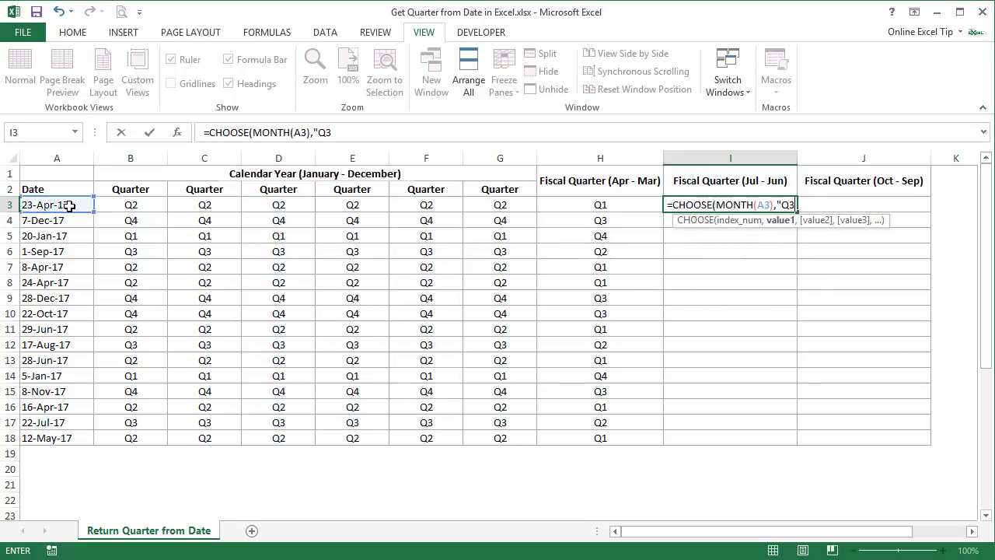
pyautogui.click(362, 132)
pyautogui.write('Q3","Q3",')
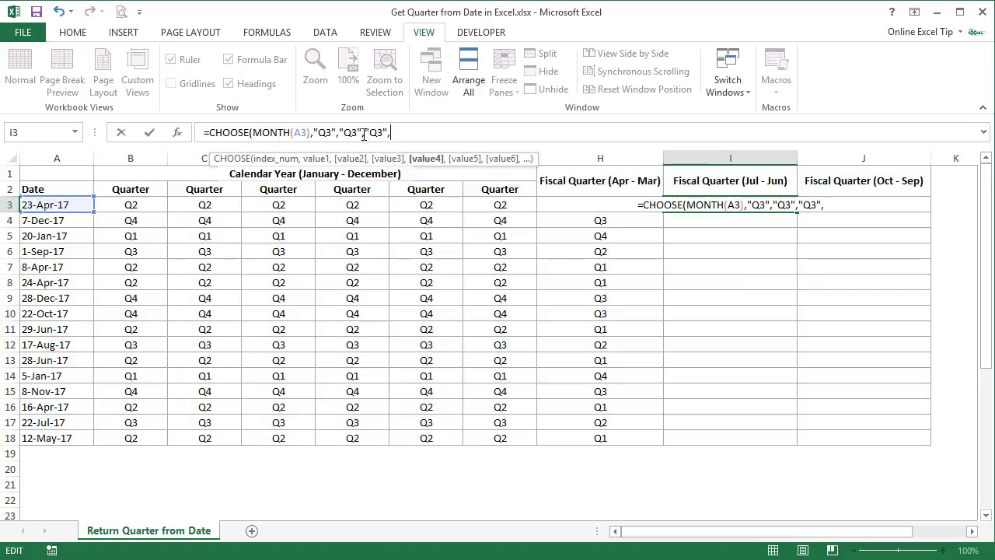
pyautogui.write('"Q4"')
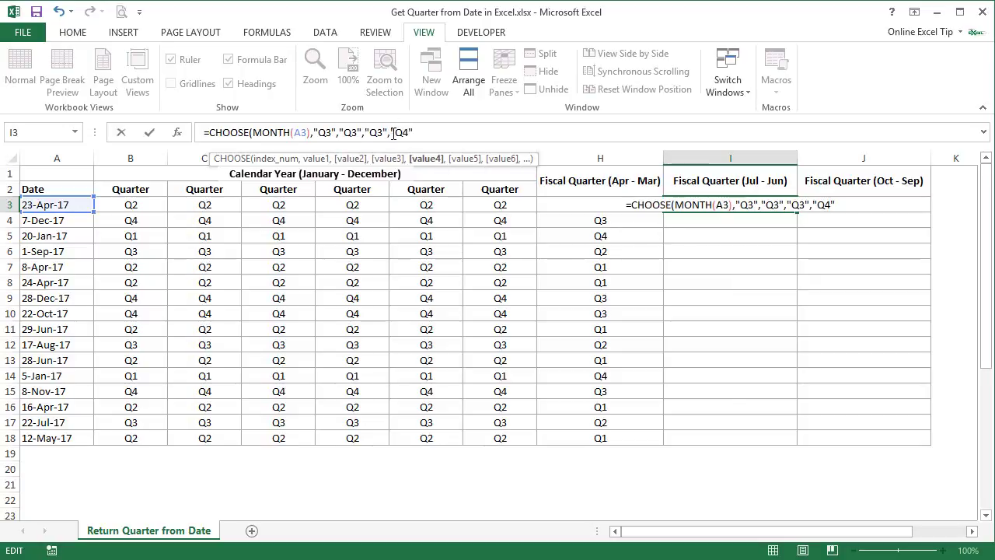
pyautogui.write(',"Q4","Q4"')
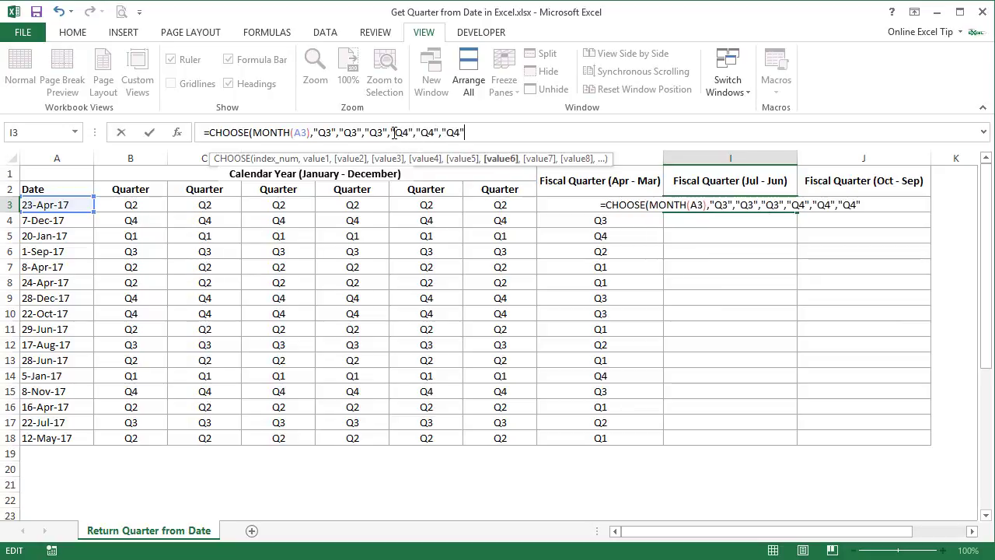
pyautogui.write(',')
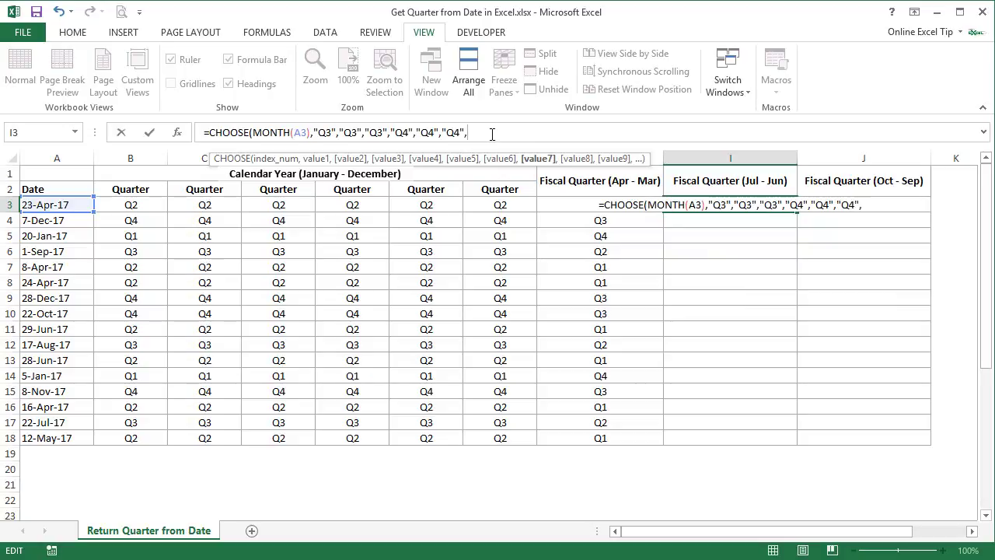
# - Add "Q1" three times and "Q2" three times as the remaining CHOOSE values in I3, and enter the formula
pyautogui.write('"Q')
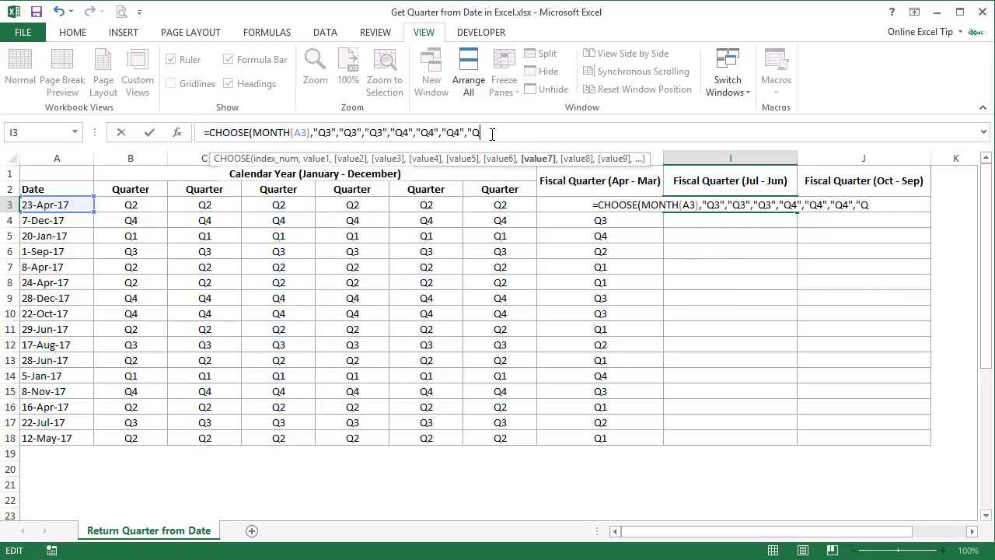
pyautogui.write('1","Q1')
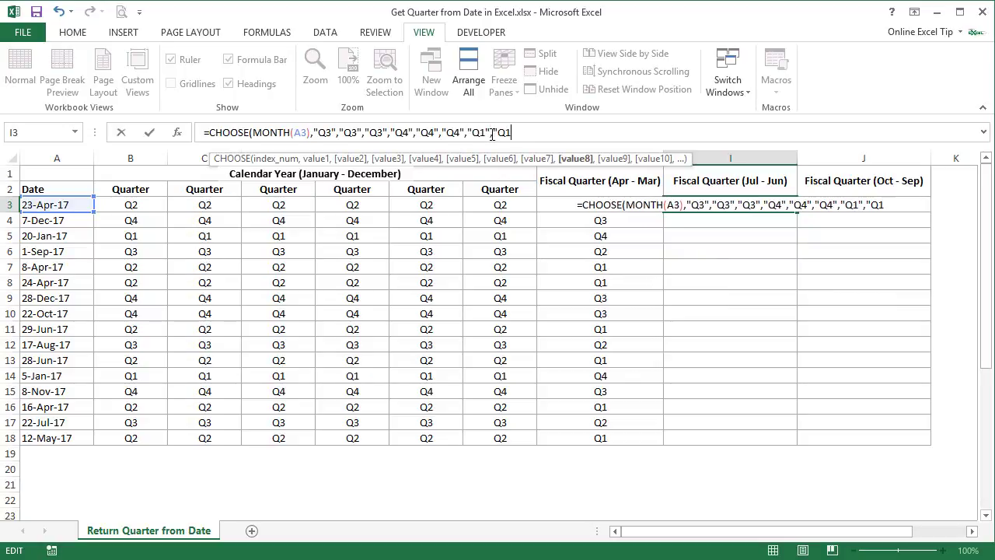
pyautogui.write('","Q1","Q1')
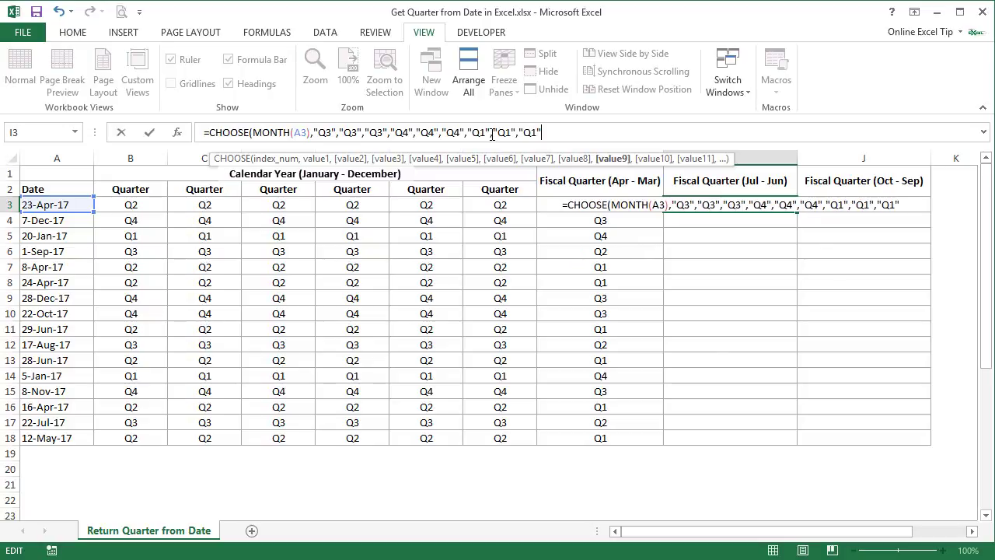
pyautogui.write('Q2","Q')
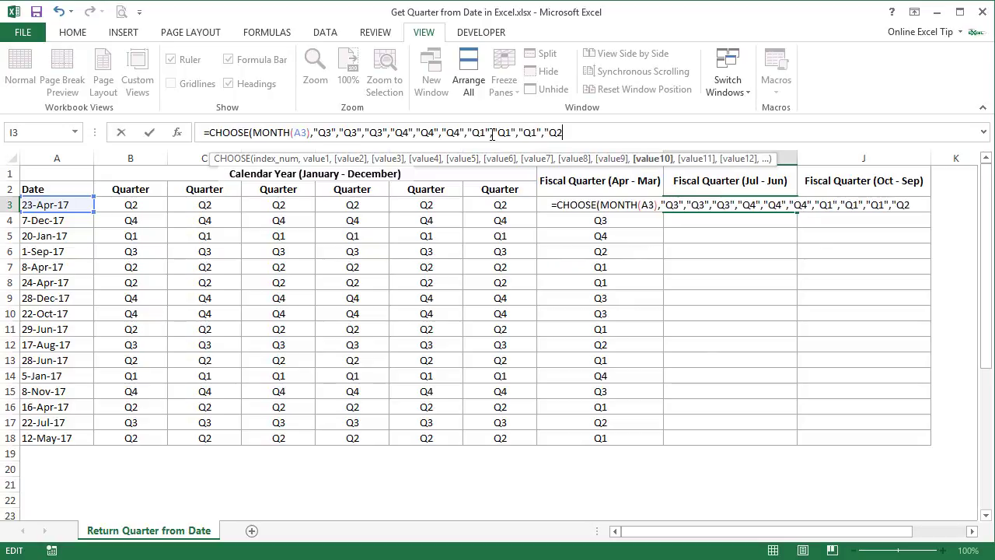
pyautogui.write('2","Q2')
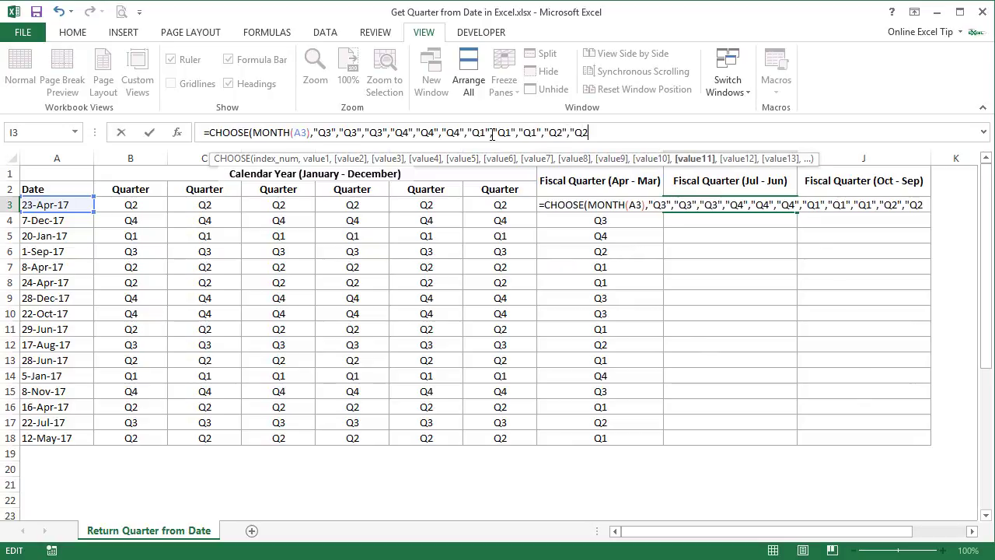
pyautogui.write('"')
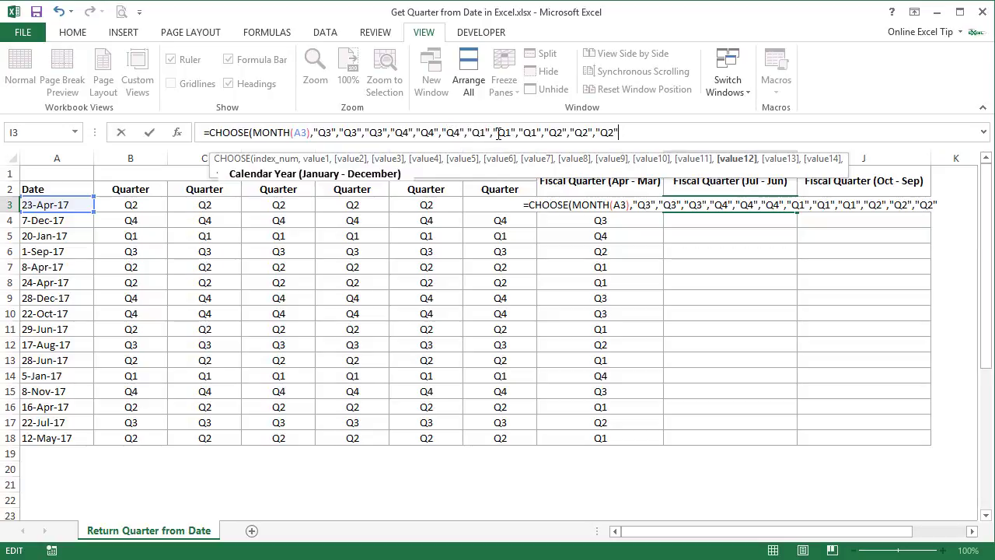
pyautogui.moveTo(467, 133); pyautogui.dragTo(490, 136)
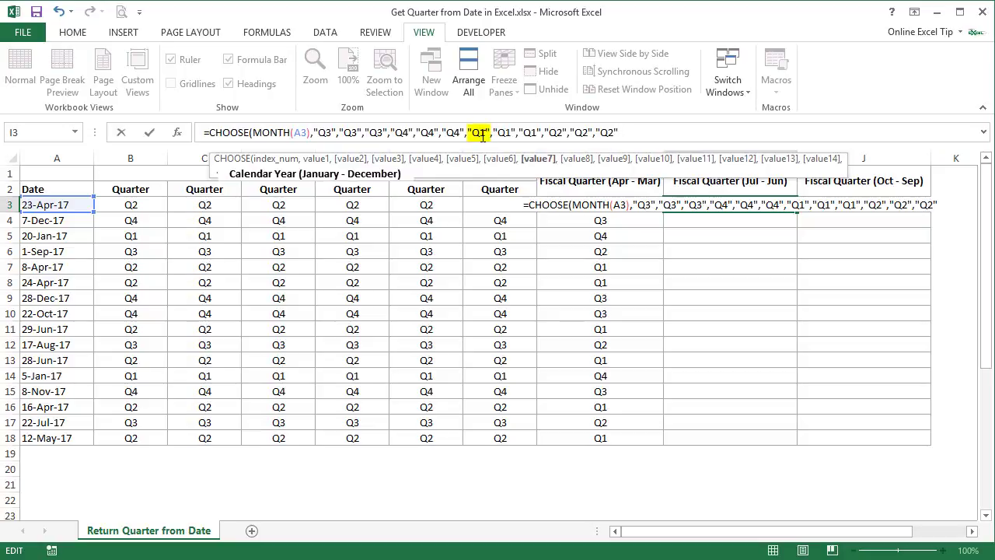
pyautogui.click(630, 132)
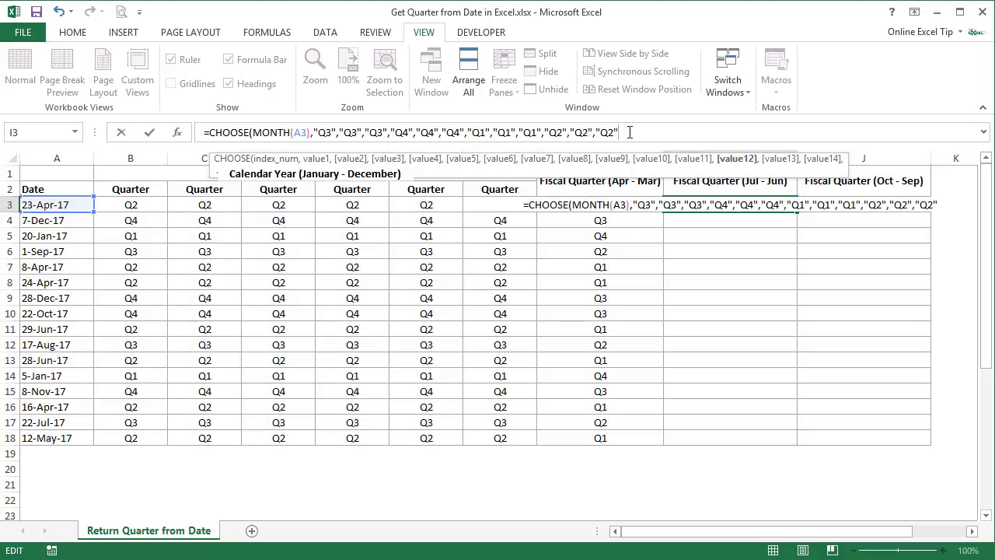
pyautogui.press('Return')
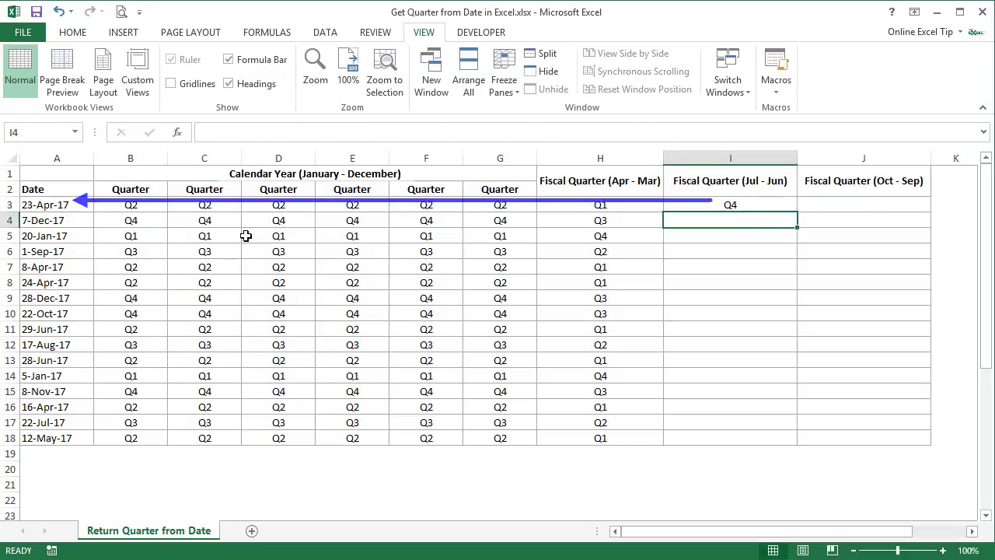
# - Inspect the fourth CHOOSE value in I3 without changing it, and fill I3's formula down through I18
pyautogui.click(746, 204)
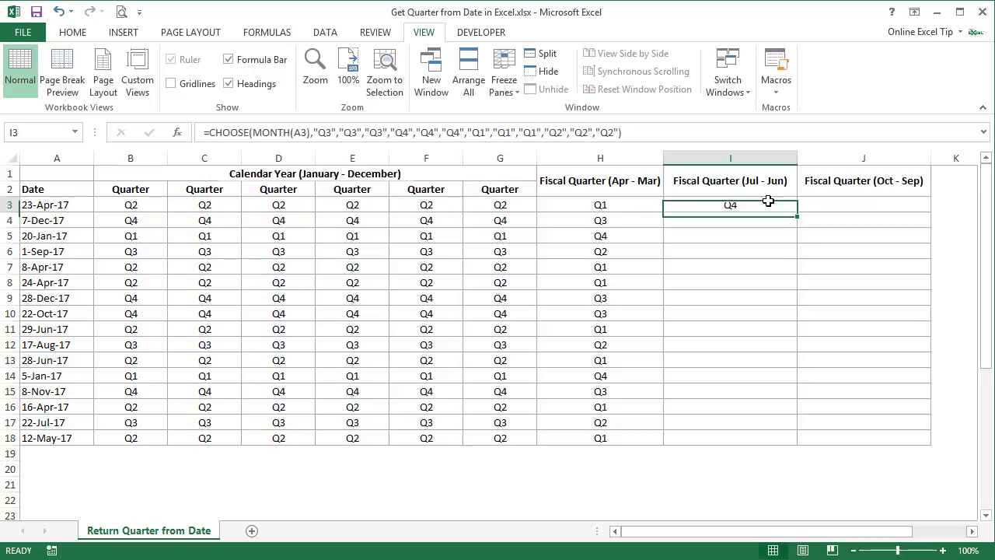
pyautogui.click(401, 133)
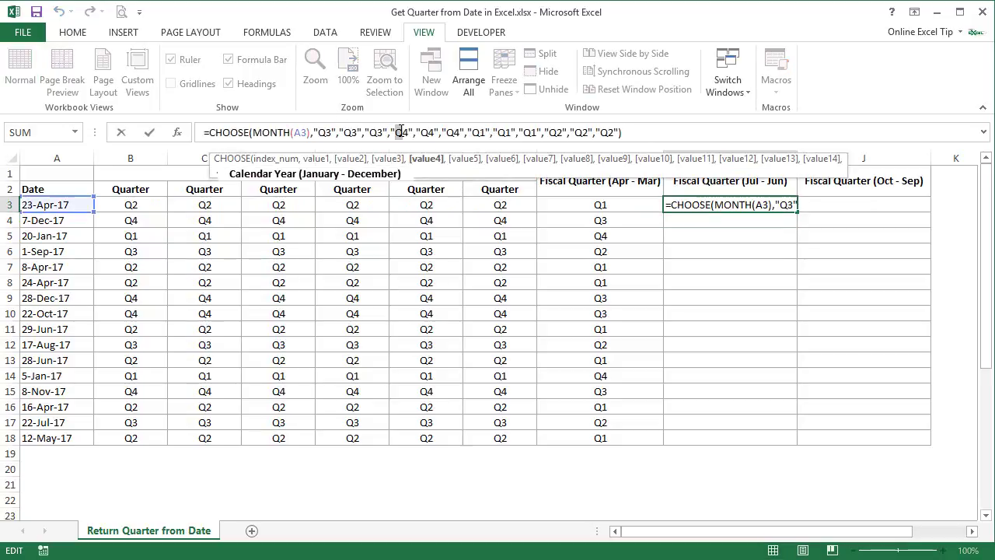
pyautogui.press('Escape')
pyautogui.click(400, 132)
pyautogui.press('Escape')
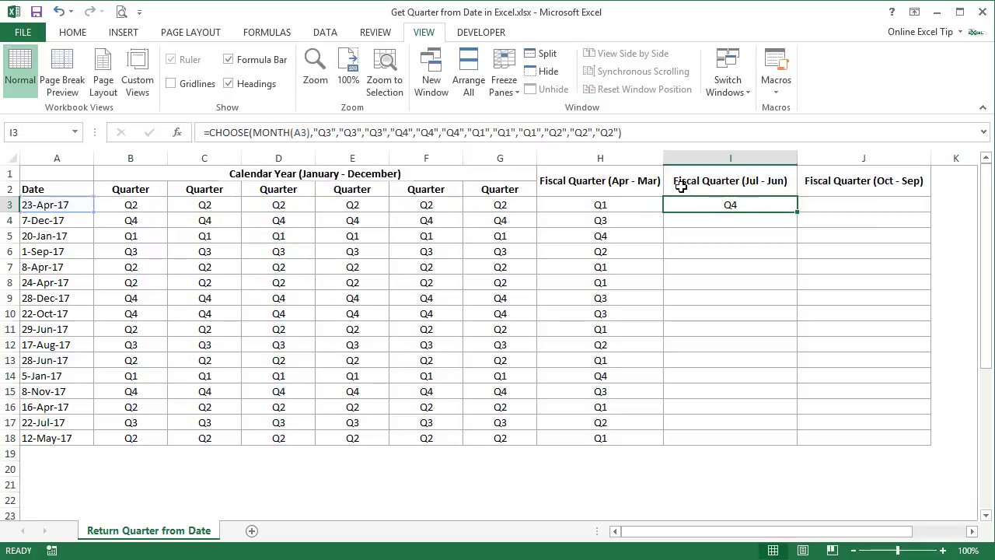
pyautogui.moveTo(798, 212); pyautogui.dragTo(780, 442)
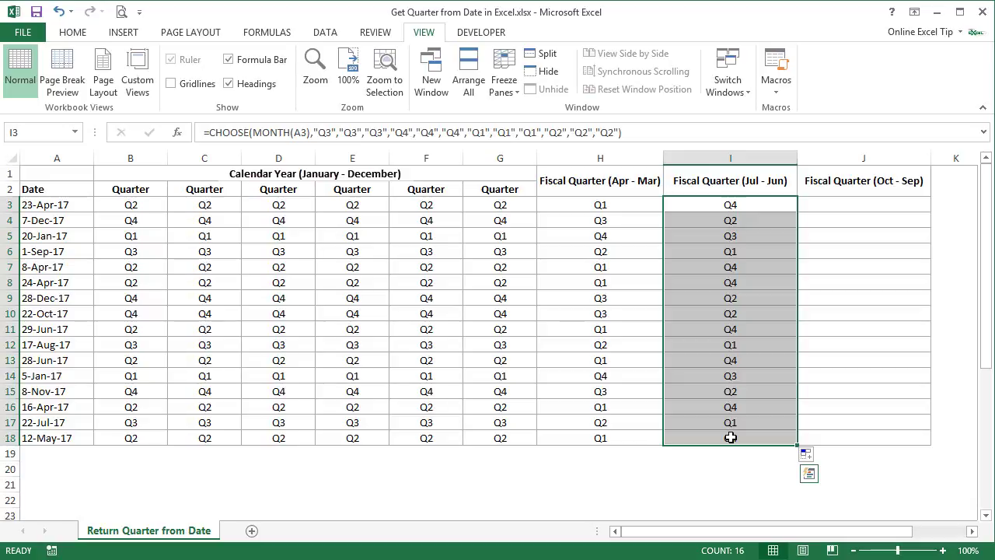
# - Start J3's formula with "Q"& and a MOD function around CEILING, using 9+MONTH(A3) to begin CEILING's number argument
pyautogui.click(884, 205)
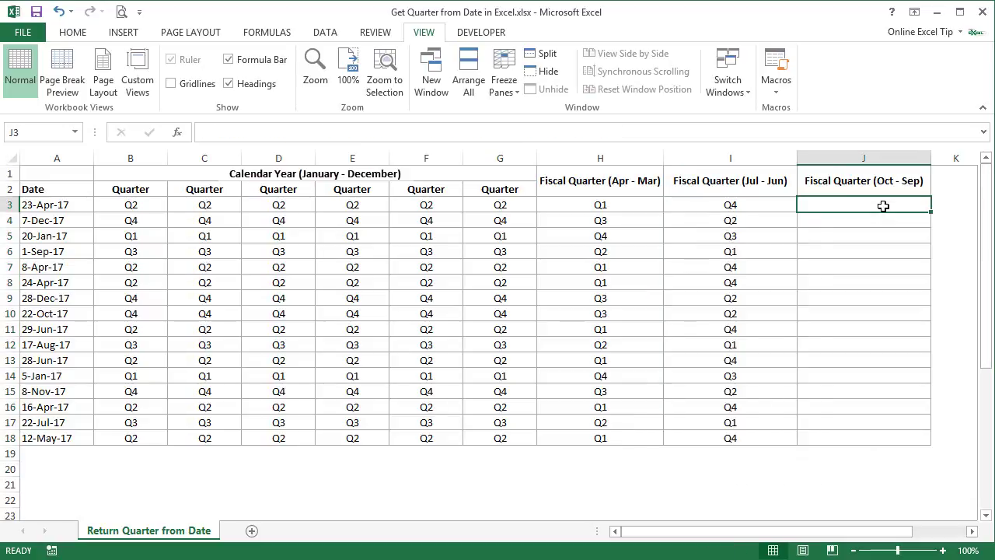
pyautogui.write('="Q')
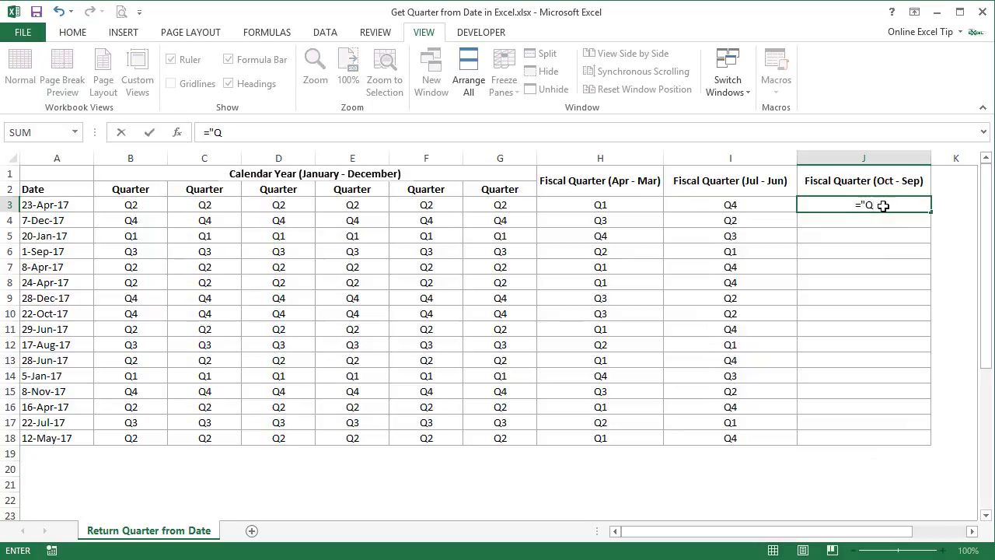
pyautogui.write('"&mod')
pyautogui.press('Tab')
pyautogui.write('cei')
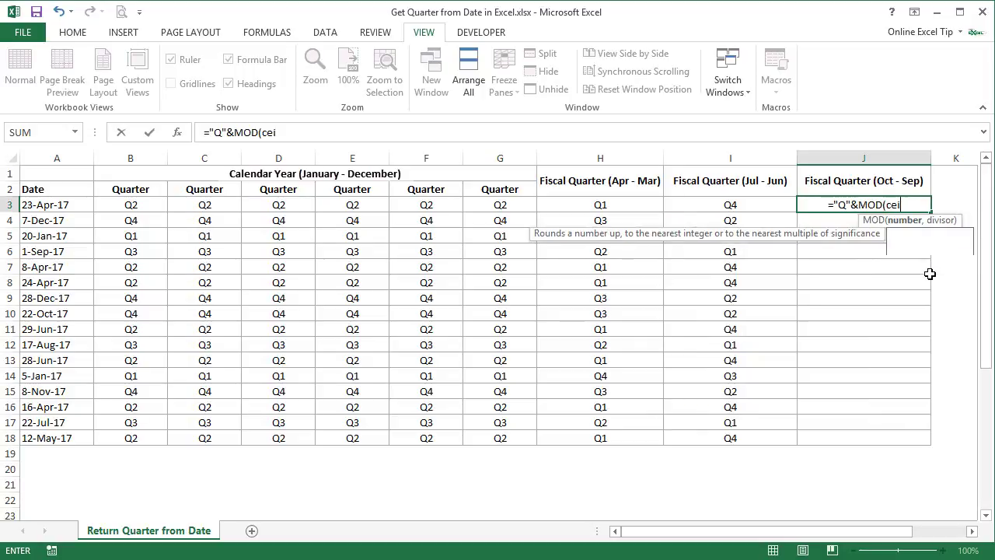
pyautogui.press('Tab')
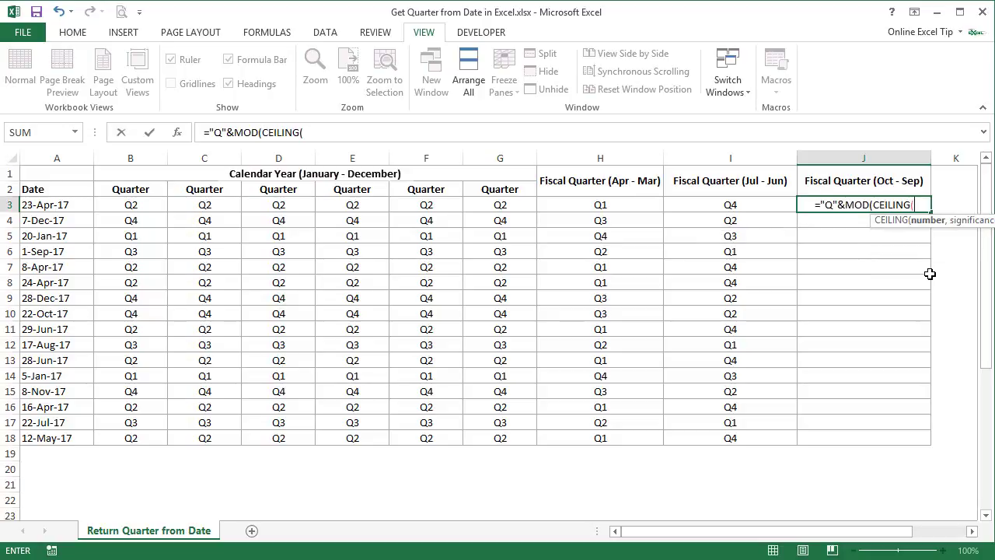
pyautogui.write('9+month')
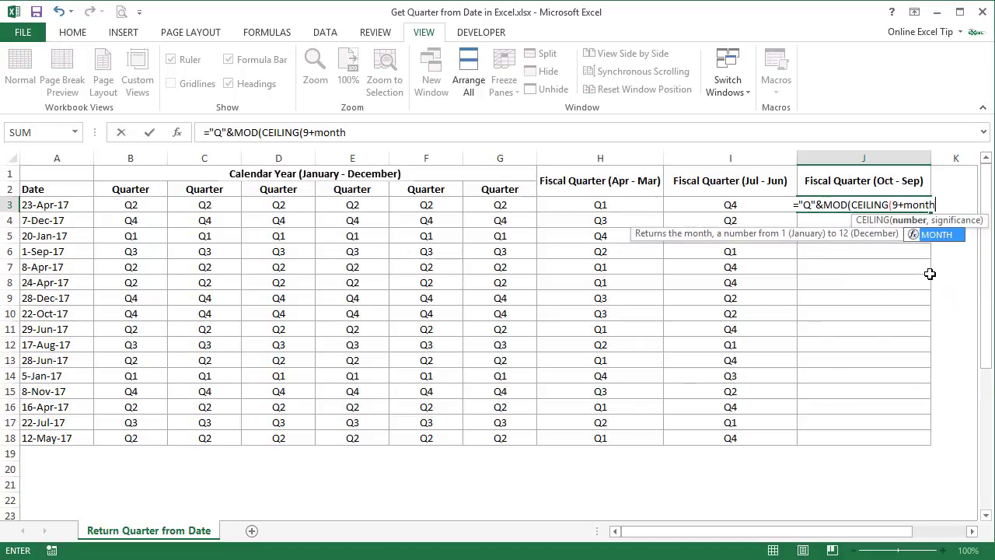
pyautogui.press('Tab')
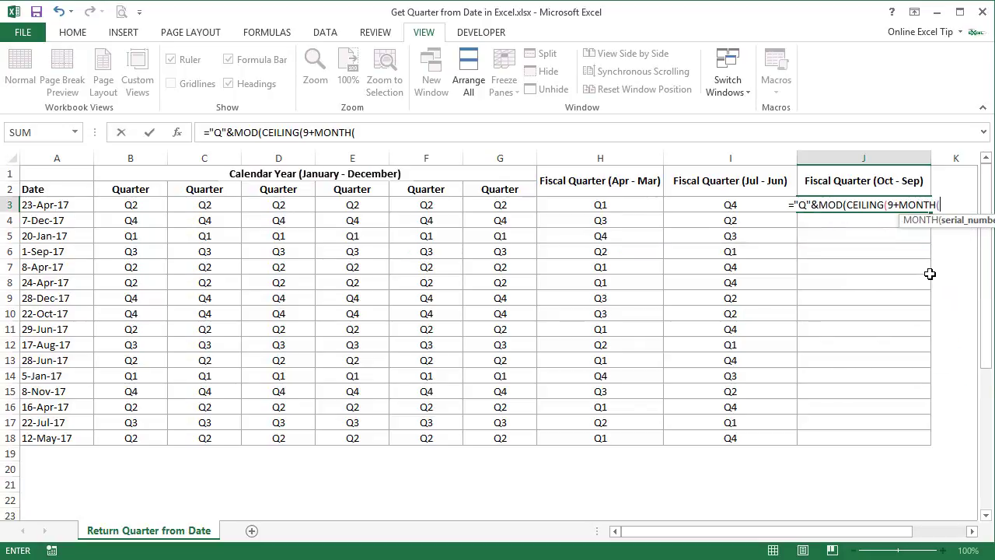
pyautogui.click(70, 205)
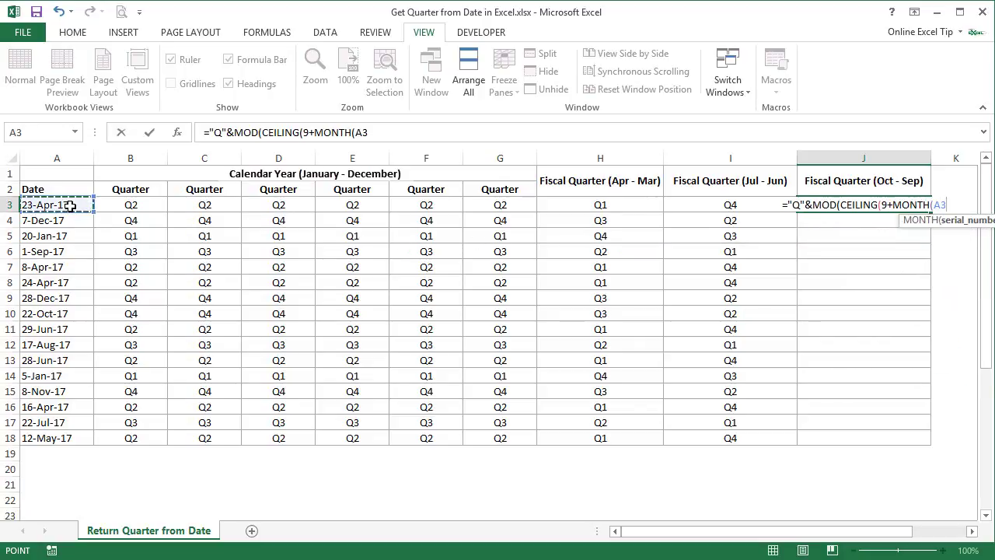
pyautogui.write(')')
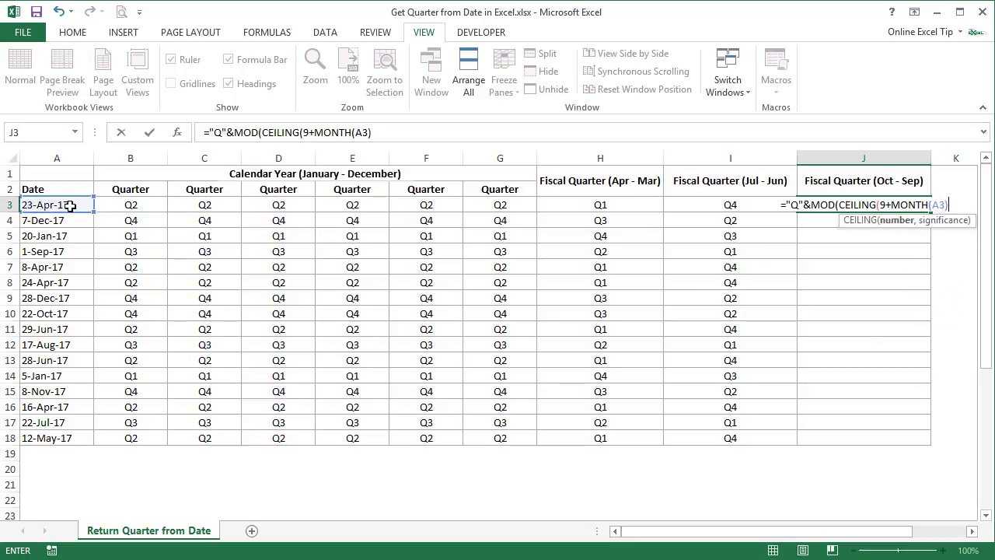
# - Complete and enter J3's formula as ="Q"&MOD(CEILING(9+MONTH(A3)-9,3)/3,4)+1
pyautogui.write('-9')
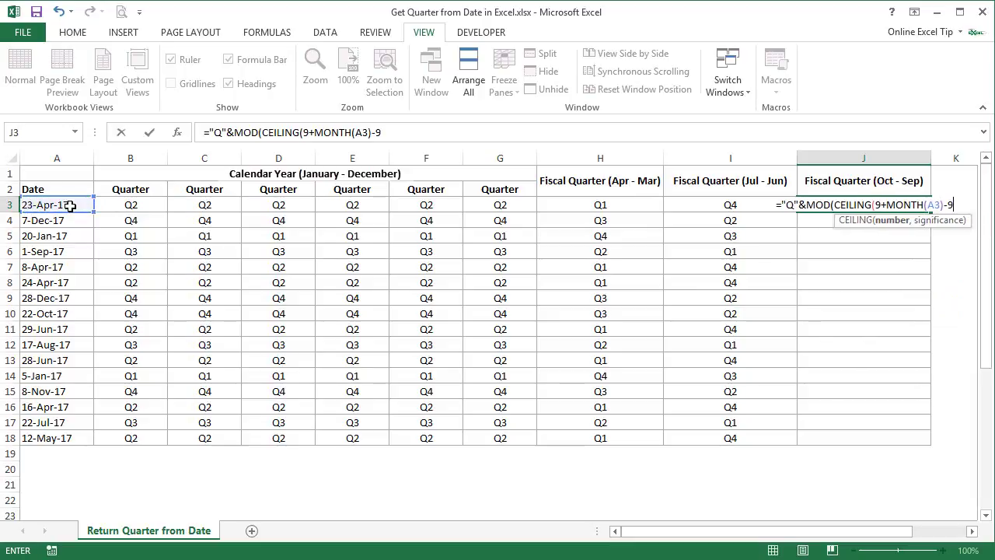
pyautogui.write(',')
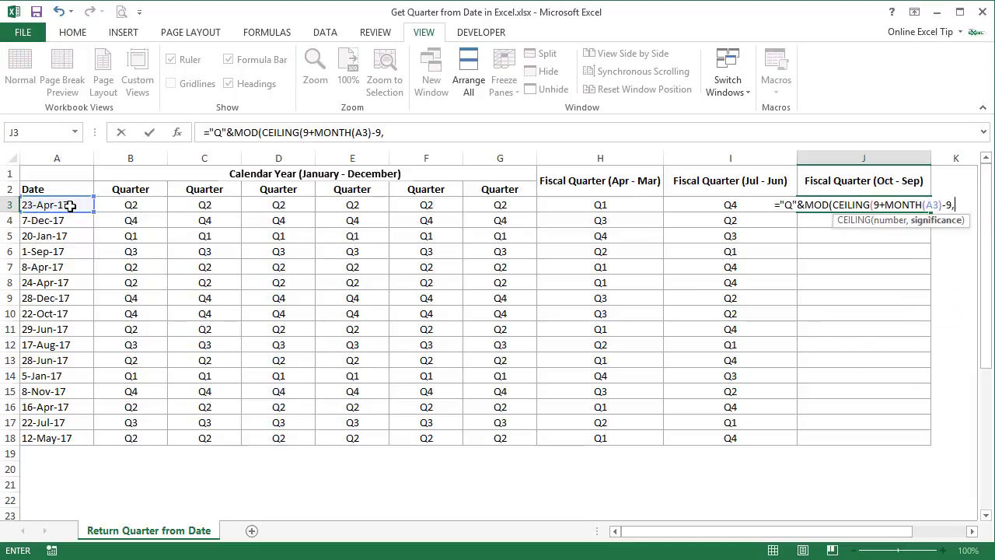
pyautogui.write('3')
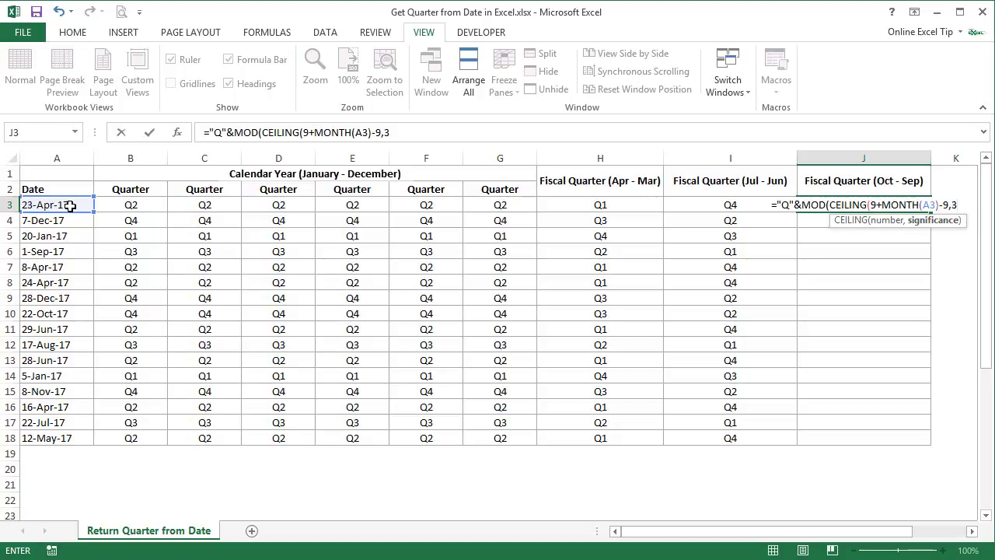
pyautogui.write(')')
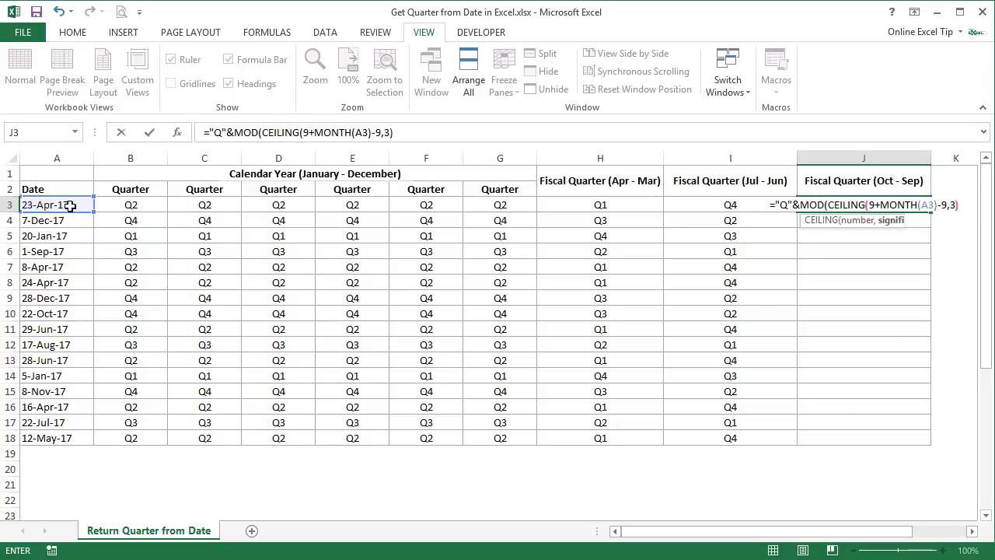
pyautogui.write('/3')
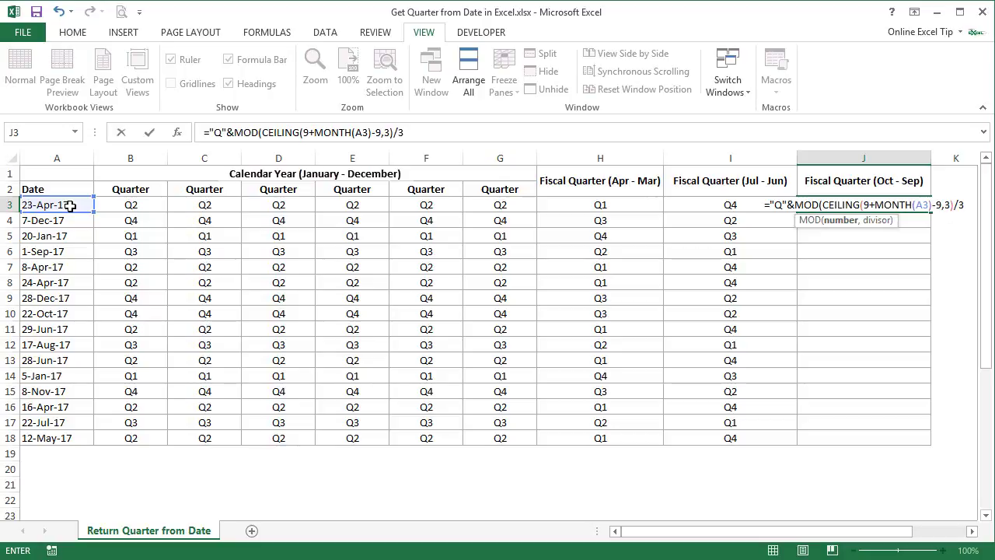
pyautogui.write(',4')
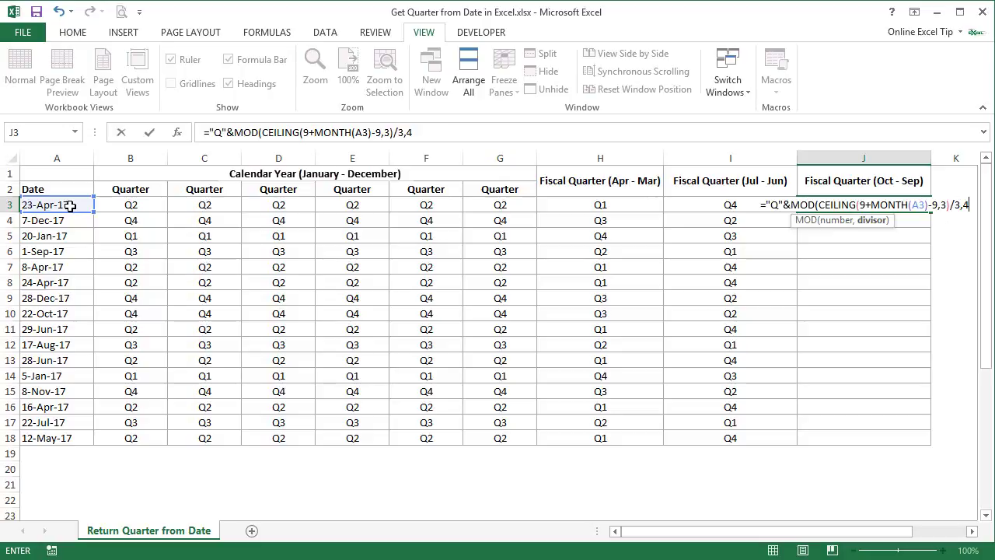
pyautogui.write(')')
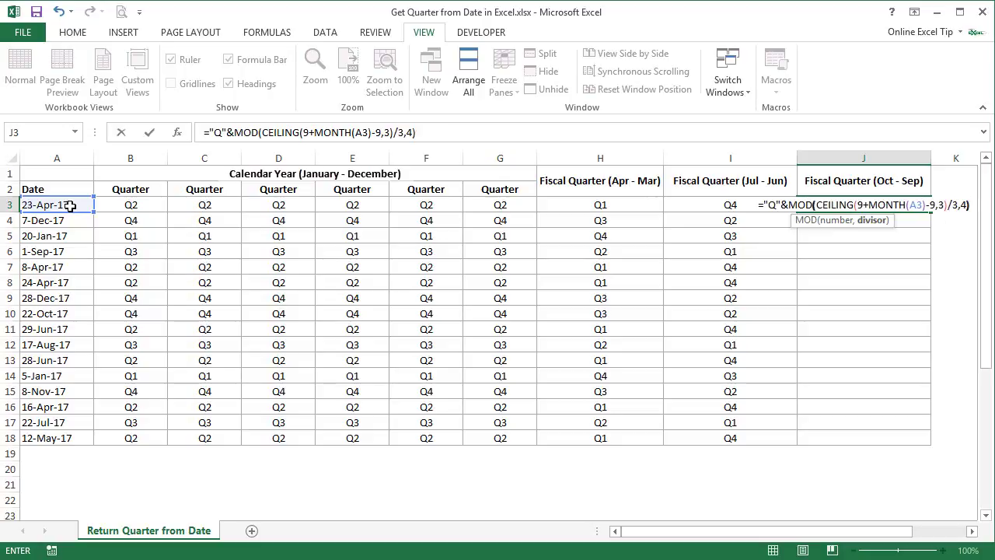
pyautogui.write('+1')
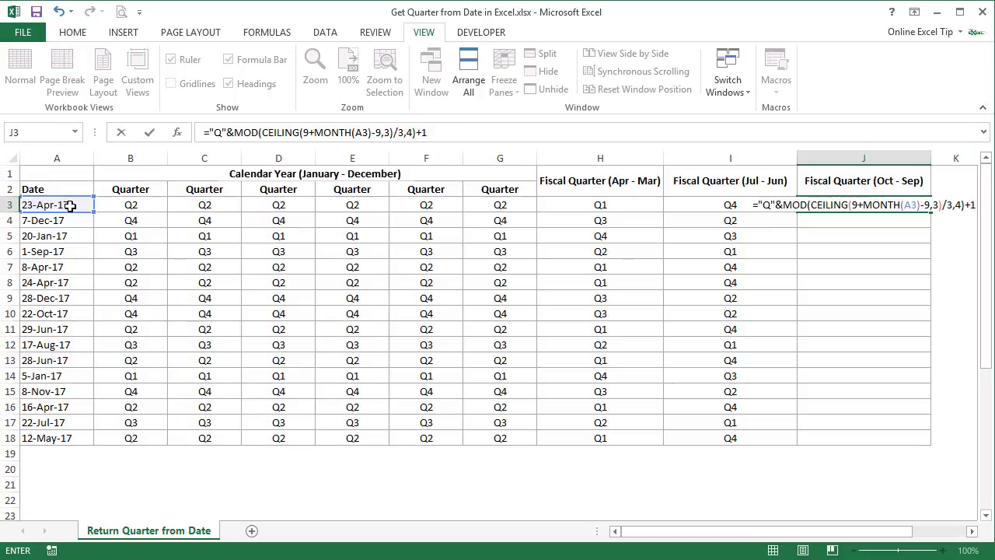
pyautogui.hotkey('ctrl', 'Return')
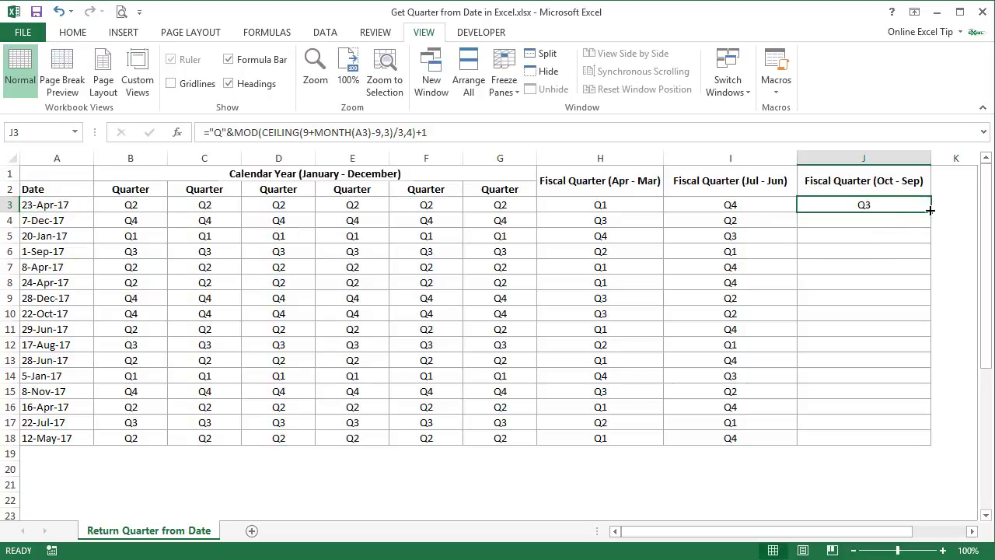
# - Fill J3's formula down through J18, and inspect the formulas in J16 and J3 without changing them
pyautogui.moveTo(930, 210); pyautogui.dragTo(894, 440)
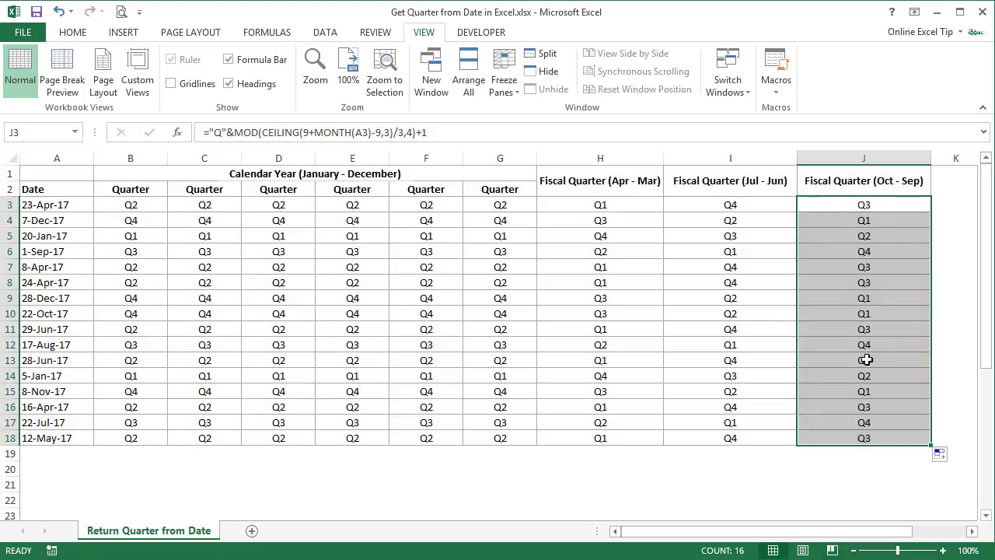
pyautogui.click(870, 406)
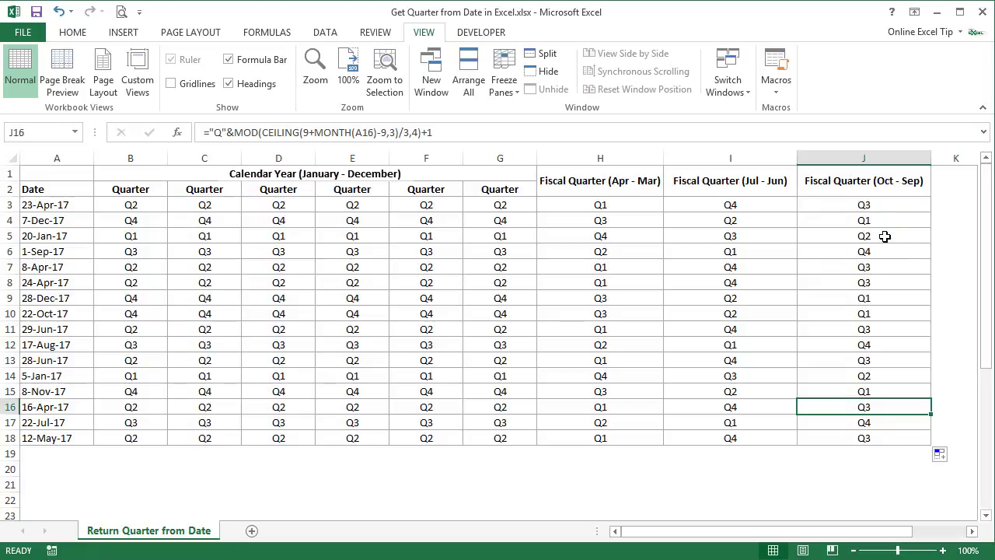
pyautogui.click(874, 209)
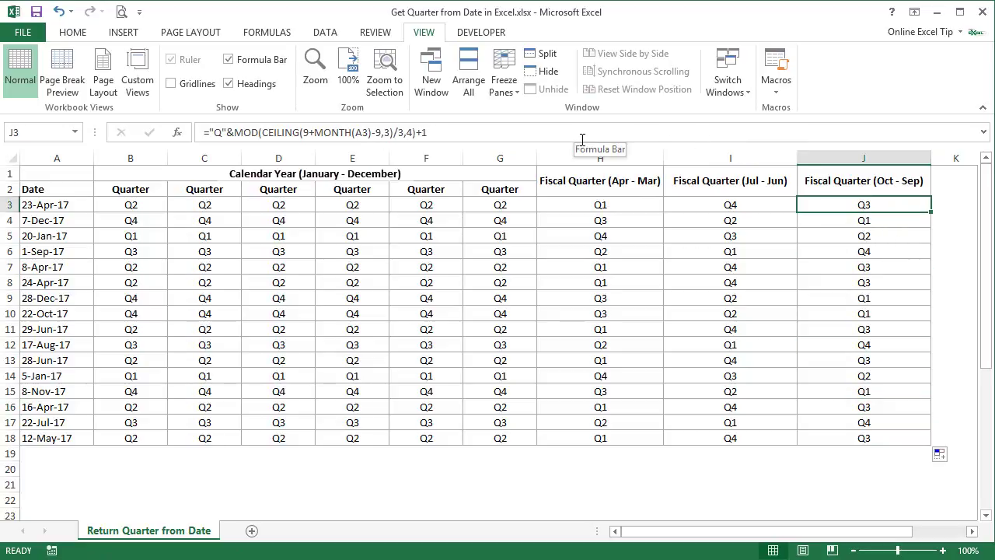
pyautogui.click(381, 132)
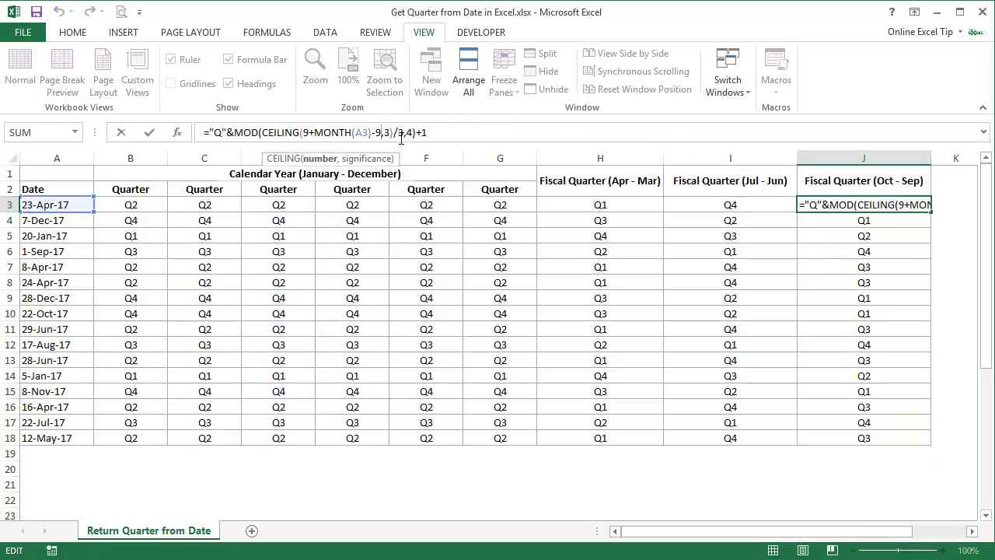
pyautogui.press('Escape')
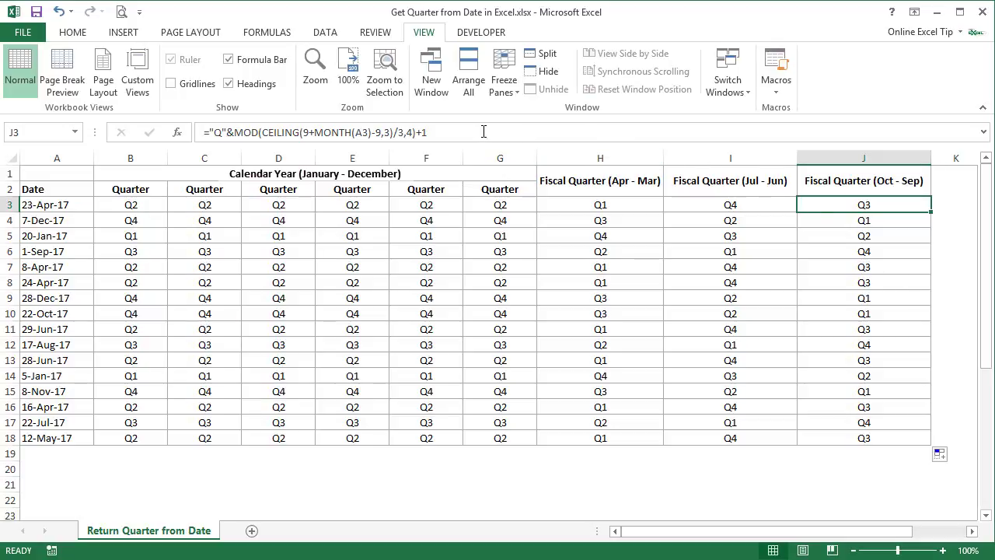
# - Change the number subtracted after MONTH(A3) in J3's formula to 6, and fill the formula down through J18
pyautogui.click(383, 132)
pyautogui.press('BackSpace')
pyautogui.write('6')
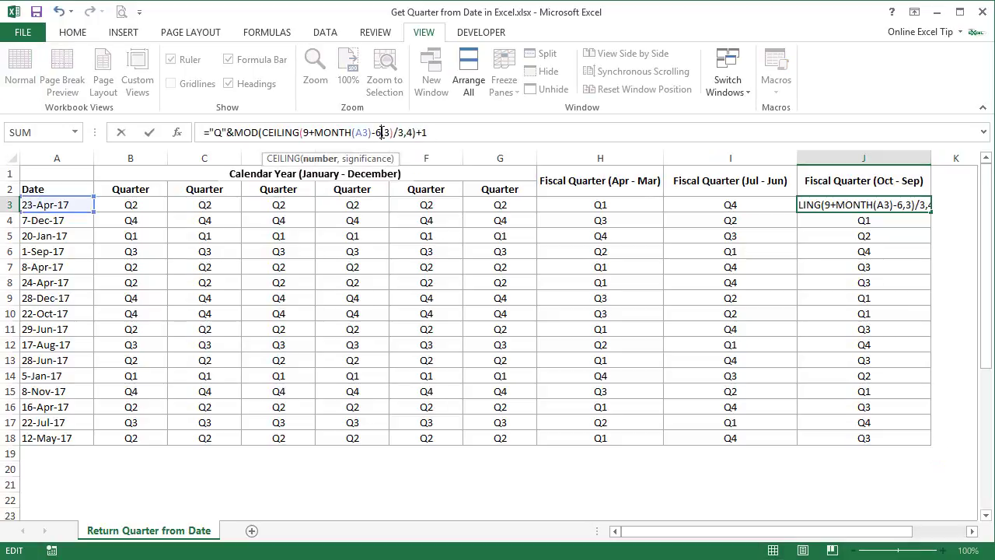
pyautogui.hotkey('ctrl', 'Return')
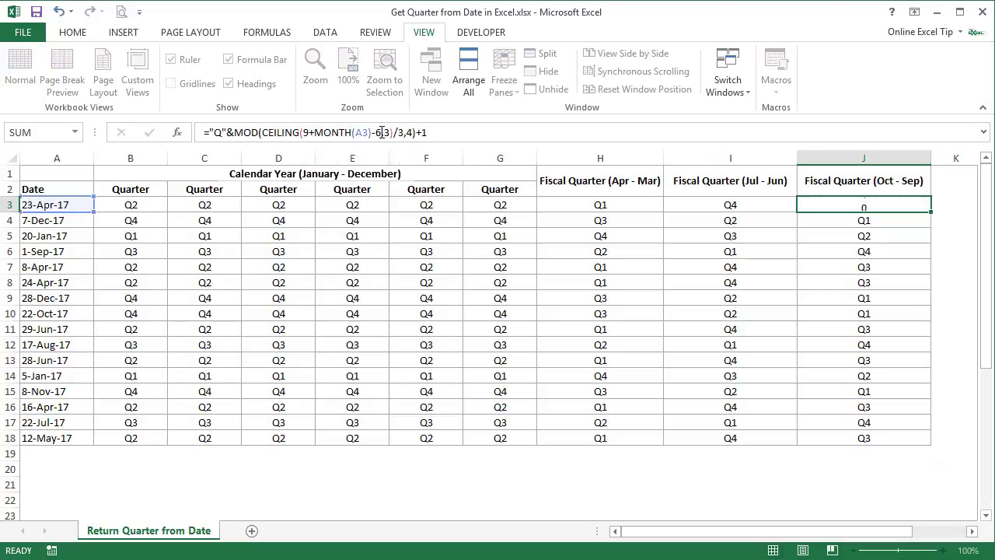
pyautogui.moveTo(935, 213); pyautogui.dragTo(907, 441)
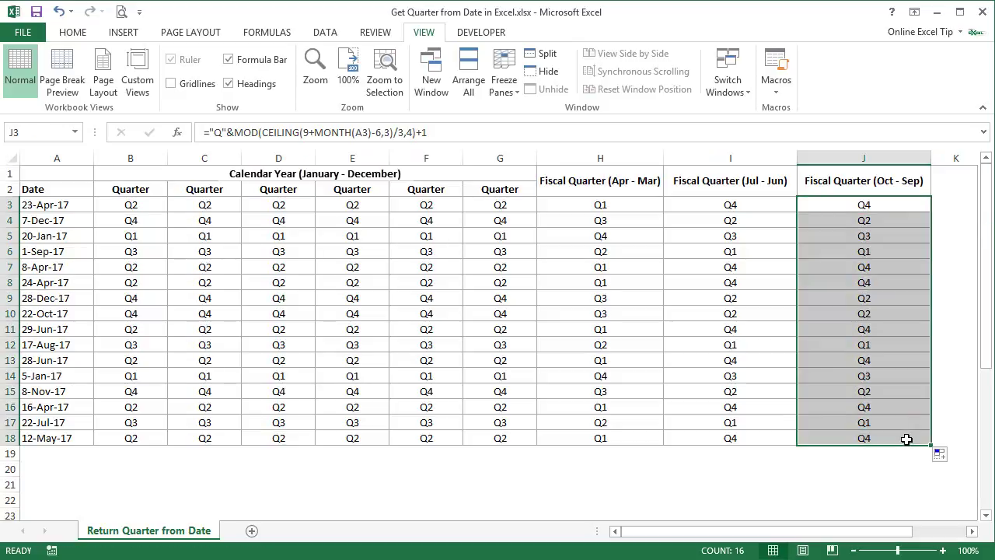
# - Evaluate CEILING's number argument in J3's formula part by part: MONTH(A3), its sum with 9, and the subtraction of 6
pyautogui.click(882, 203)
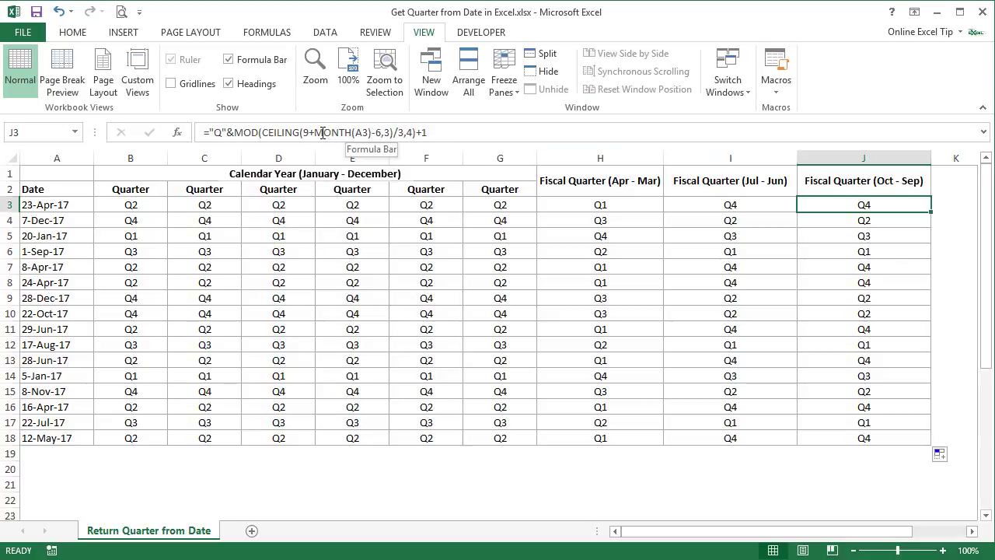
pyautogui.moveTo(315, 132); pyautogui.dragTo(372, 132)
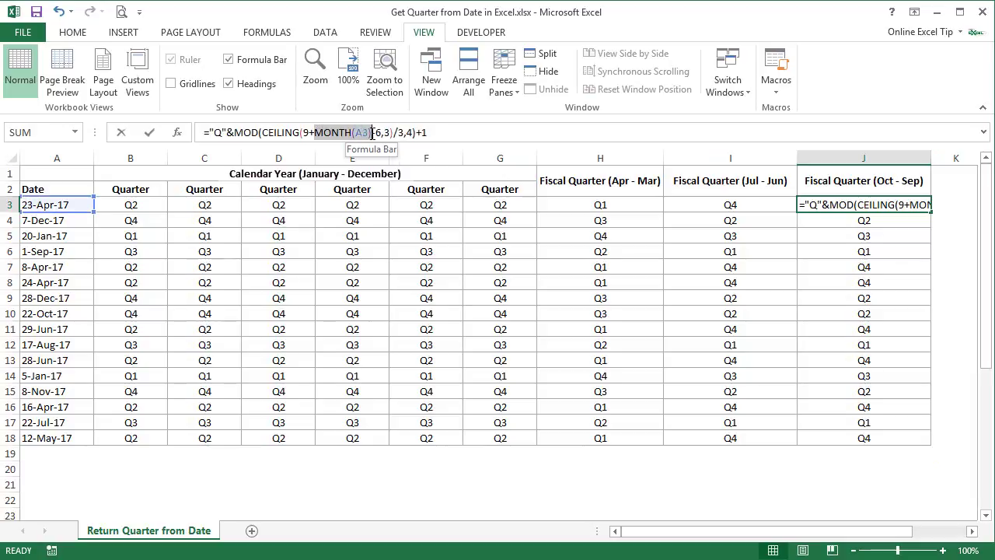
pyautogui.press('F9')
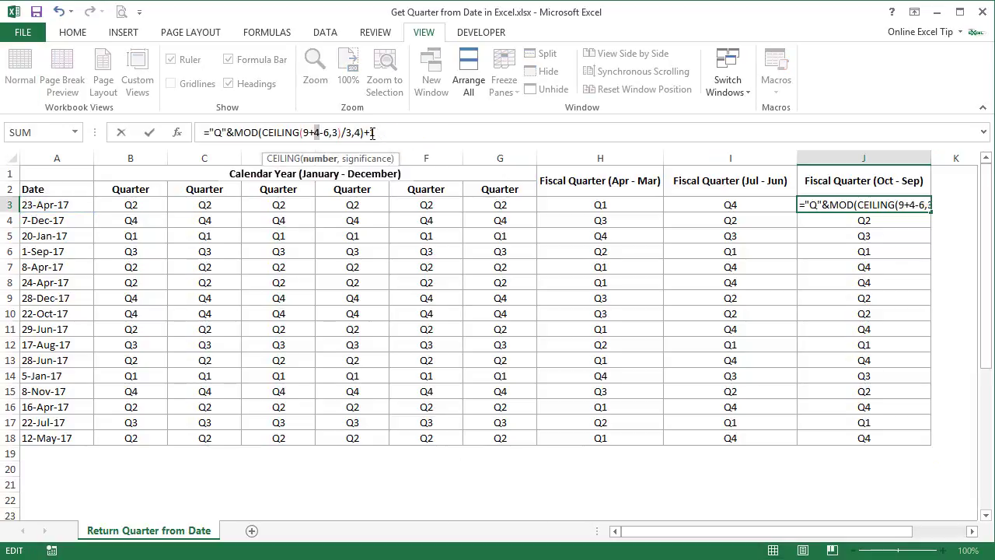
pyautogui.moveTo(302, 132); pyautogui.dragTo(319, 132)
pyautogui.press('F9')
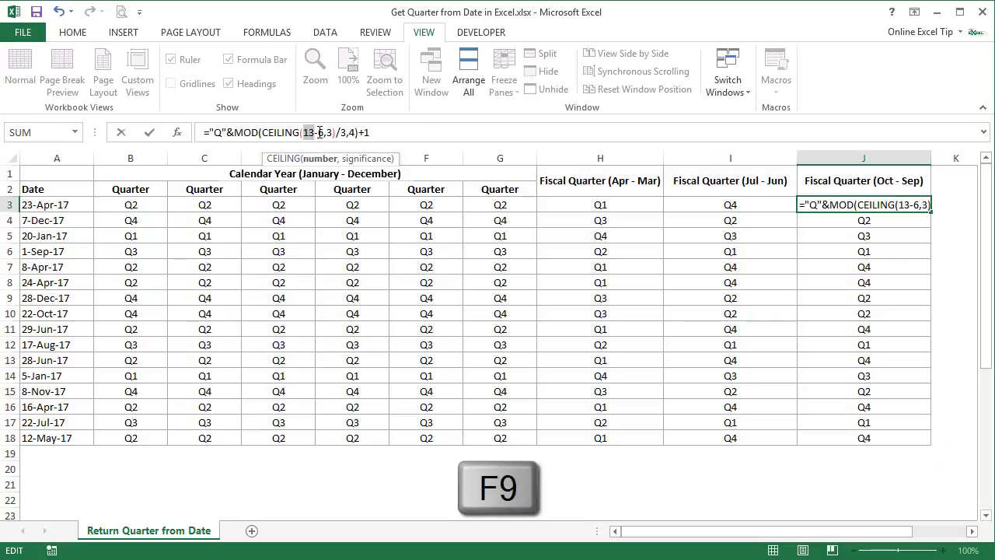
pyautogui.moveTo(325, 132); pyautogui.dragTo(304, 133)
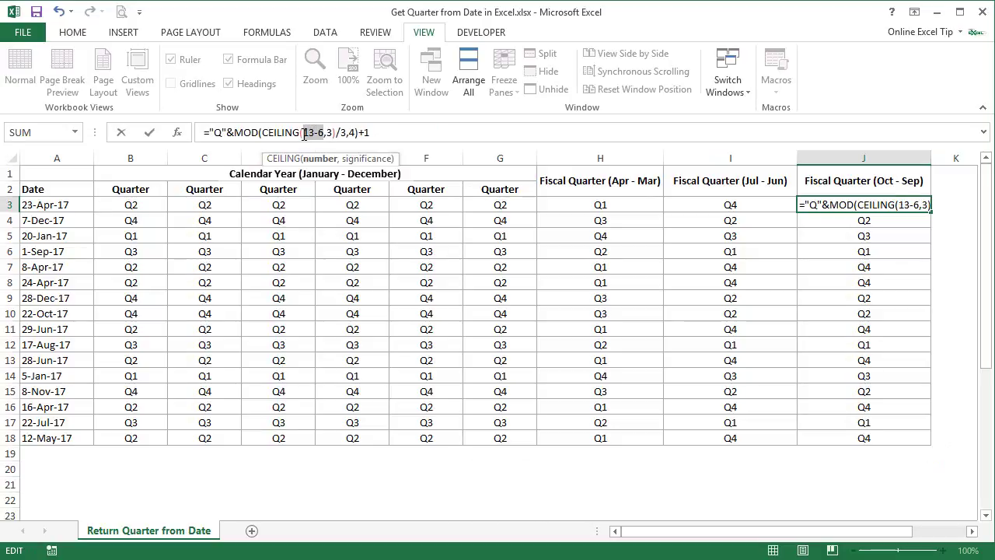
pyautogui.press('F9')
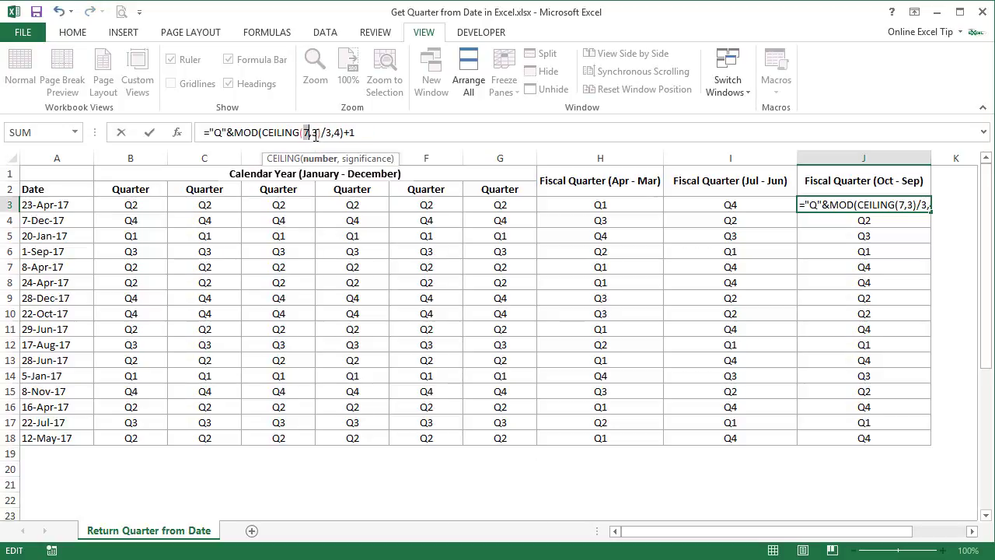
# - Evaluate the CEILING function, its division by 3 and the MOD function in J3's formula, and discard the evaluation
pyautogui.doubleClick(309, 133)
pyautogui.moveTo(320, 133); pyautogui.dragTo(271, 134)
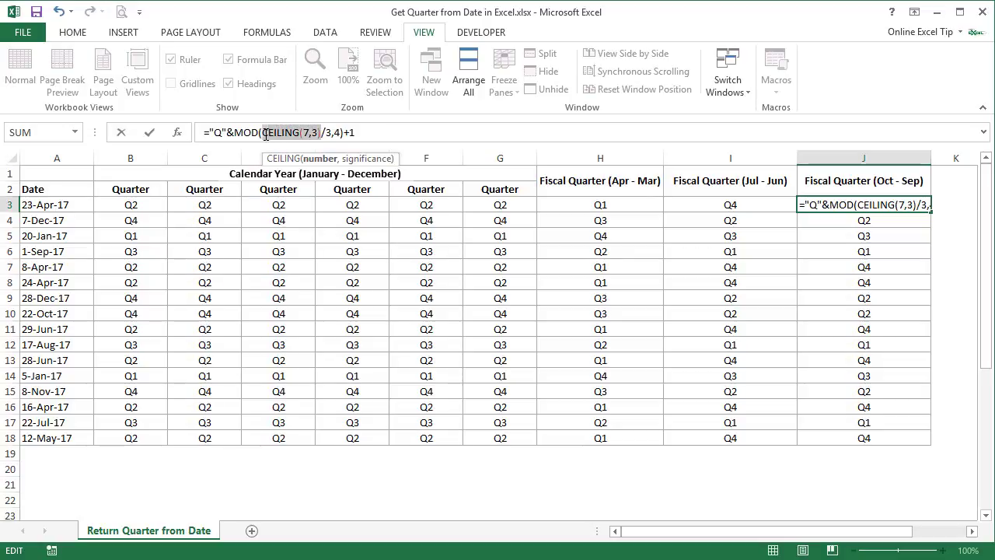
pyautogui.press('F9')
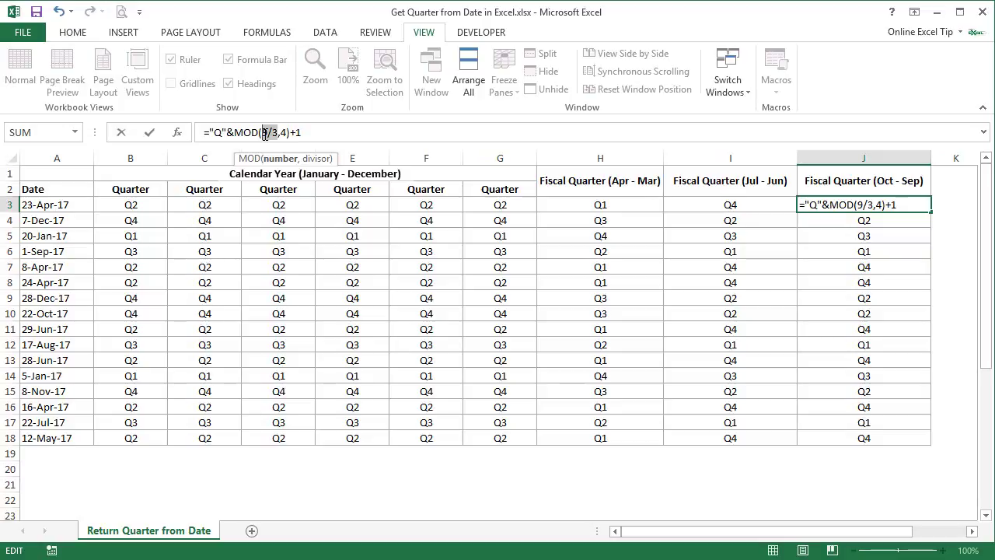
pyautogui.press('F9')
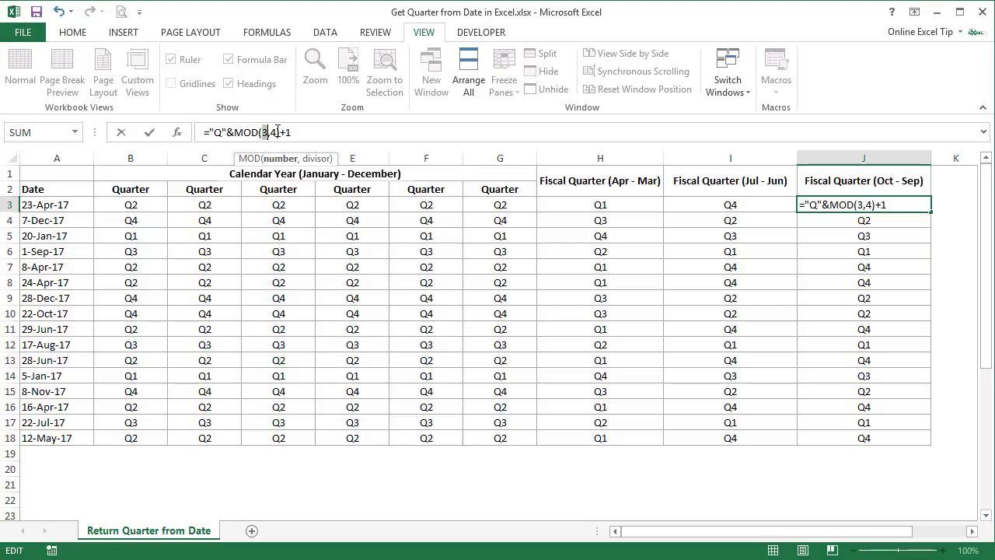
pyautogui.moveTo(280, 132); pyautogui.dragTo(238, 132)
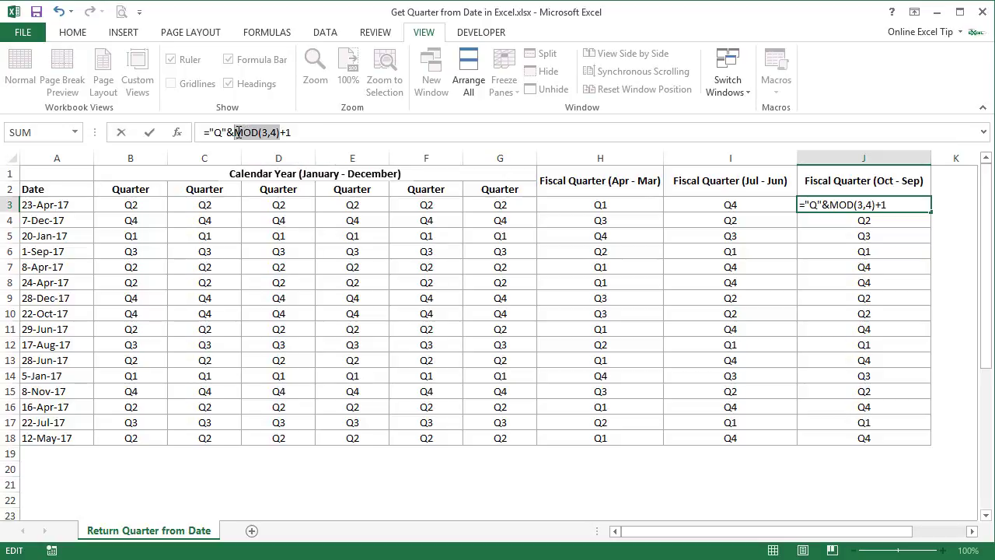
pyautogui.press('F9')
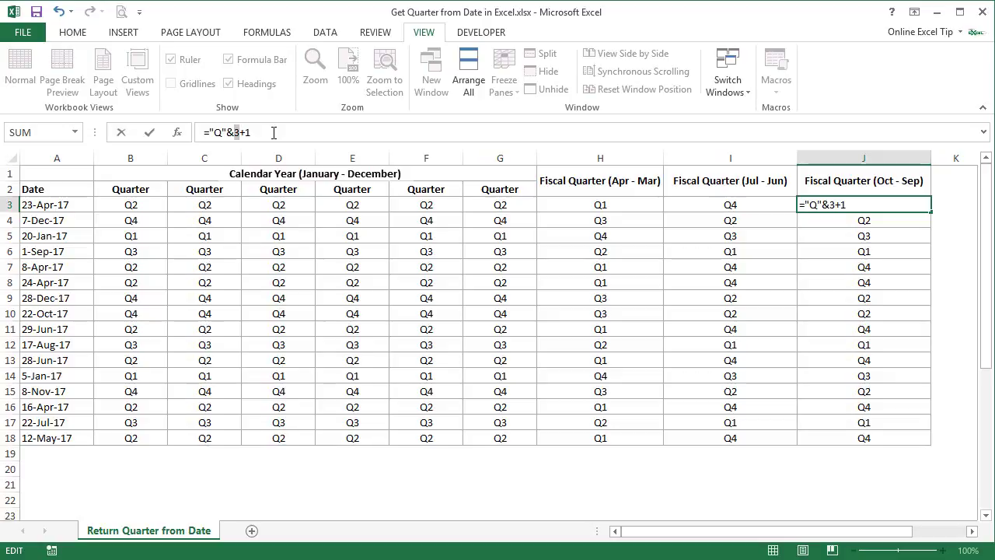
pyautogui.press('Escape')
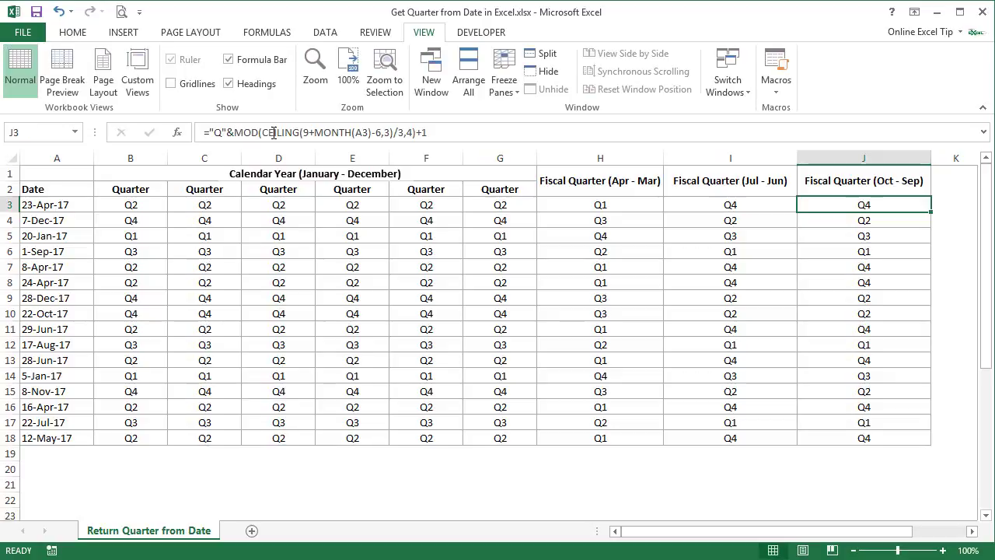
# - Evaluate J4's formula in stages, covering CEILING, its division by 3 and MOD, and leave the original formula in place
pyautogui.click(888, 219)
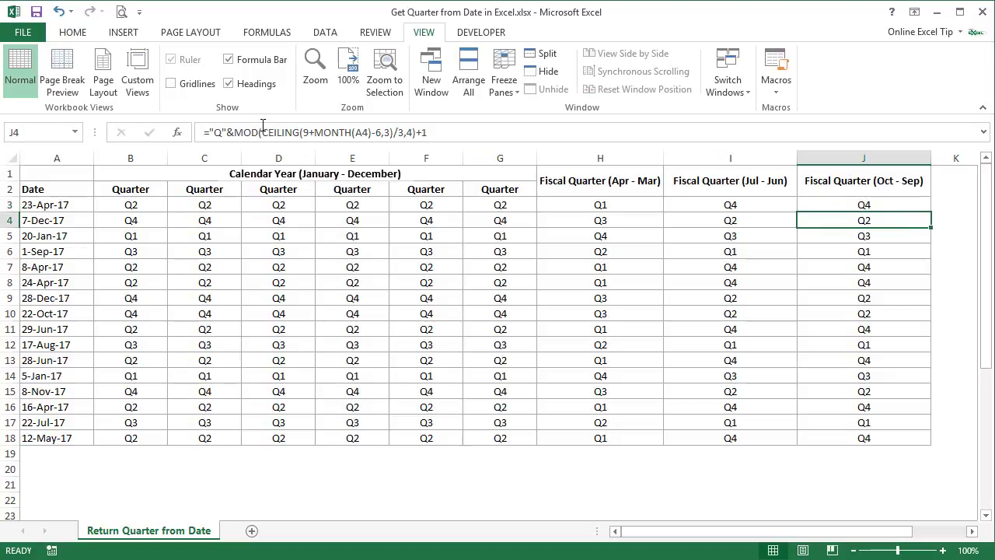
pyautogui.moveTo(263, 131); pyautogui.dragTo(402, 134)
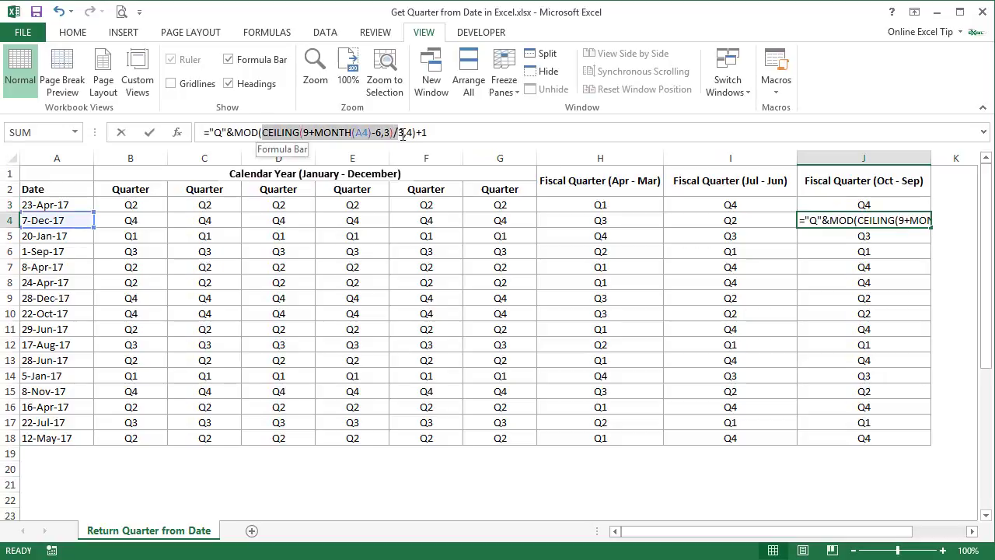
pyautogui.press('F9')
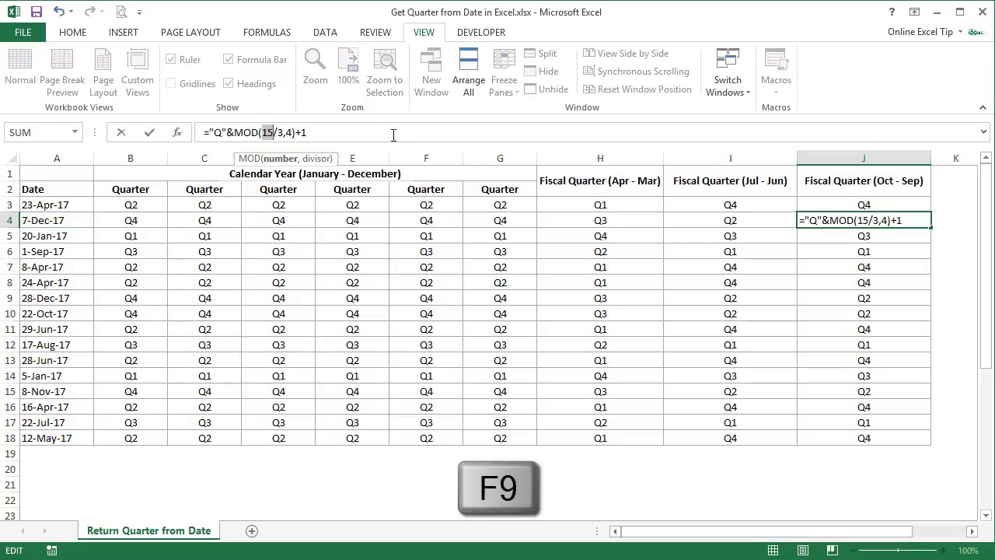
pyautogui.moveTo(287, 133); pyautogui.dragTo(264, 133)
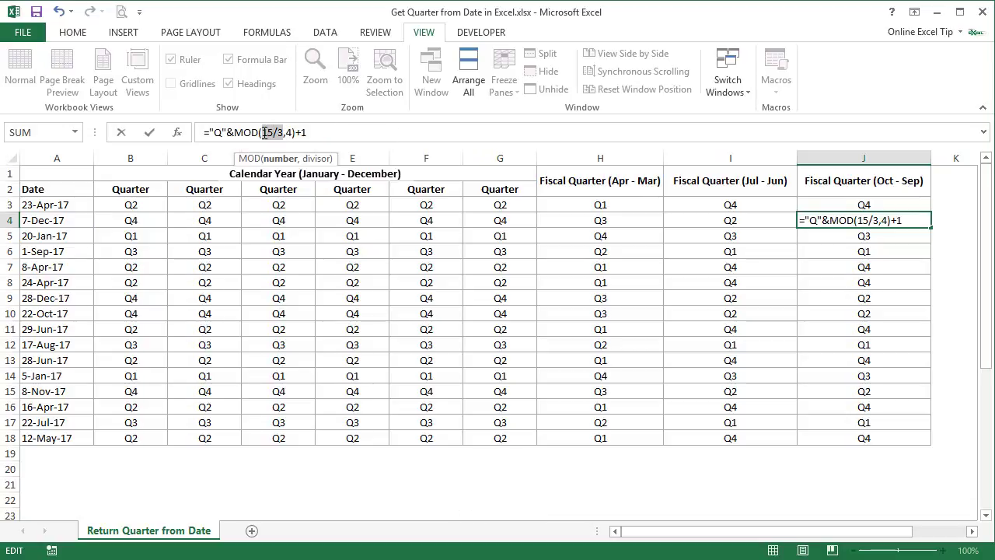
pyautogui.press('F9')
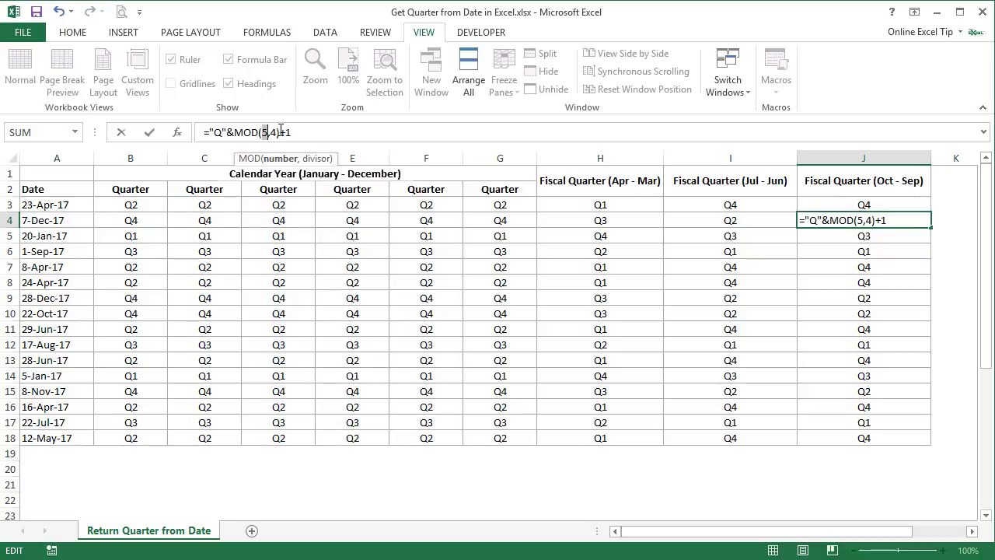
pyautogui.moveTo(280, 132); pyautogui.dragTo(234, 137)
pyautogui.press('F9')
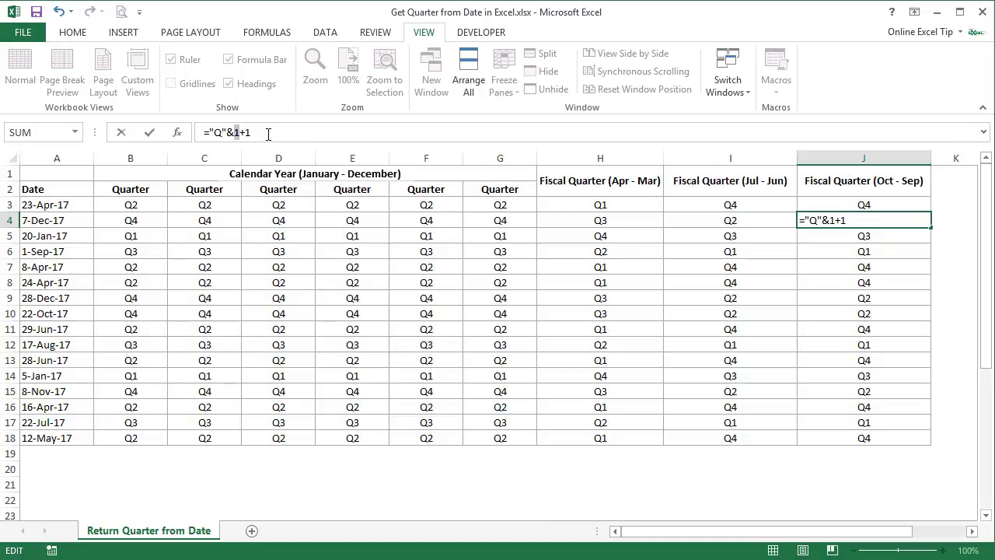
pyautogui.press('Escape')
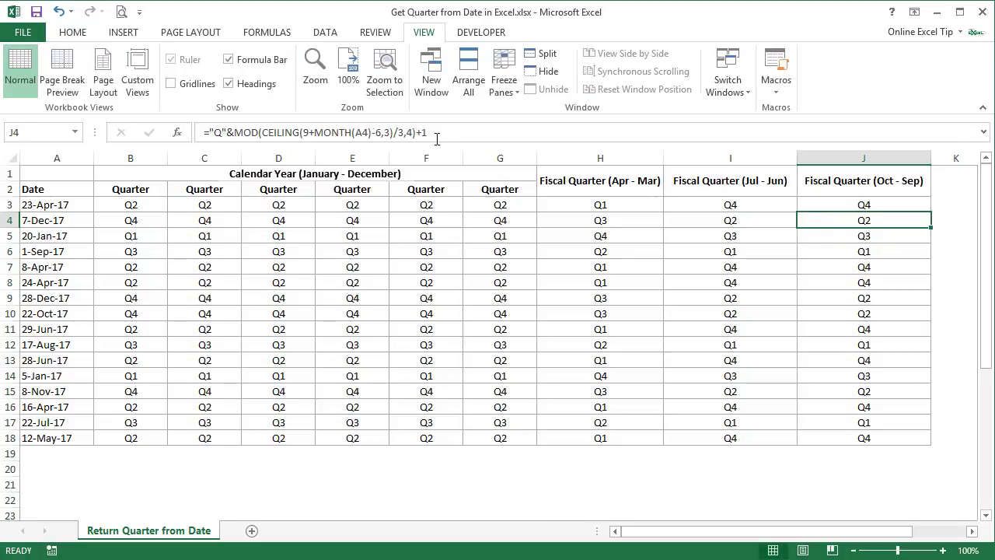